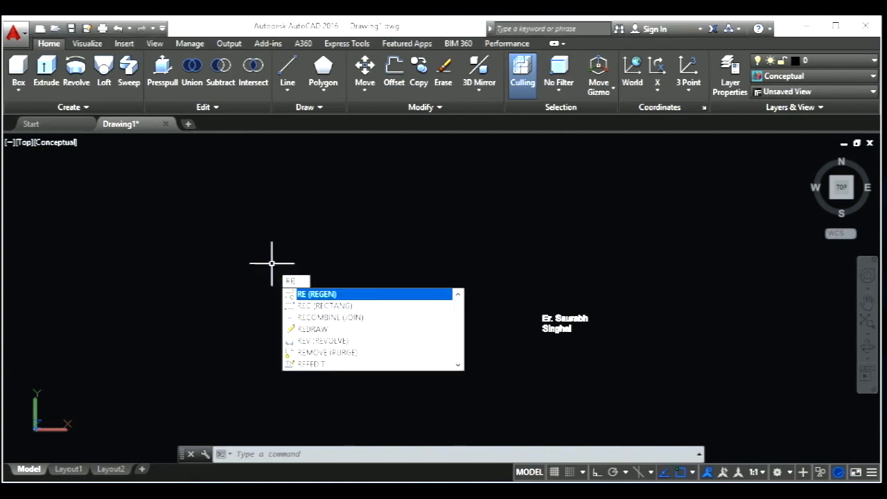
# Draw a long, narrow horizontal rectangle in the empty area to the west of the text in the top view
pyautogui.write('c')
pyautogui.press('Return')
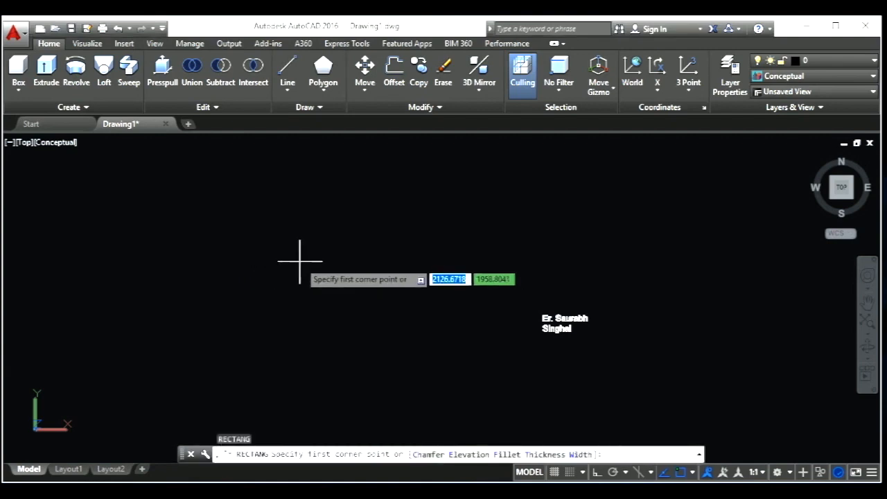
pyautogui.click(290, 259)
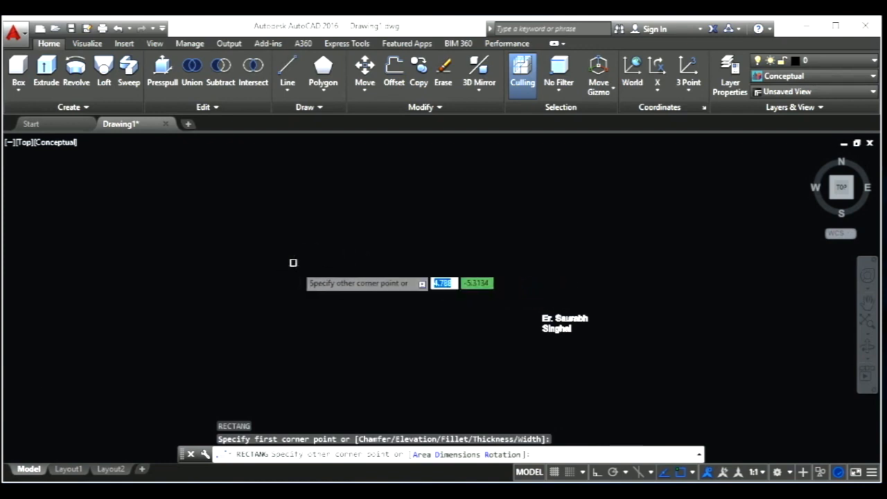
pyautogui.click(374, 271)
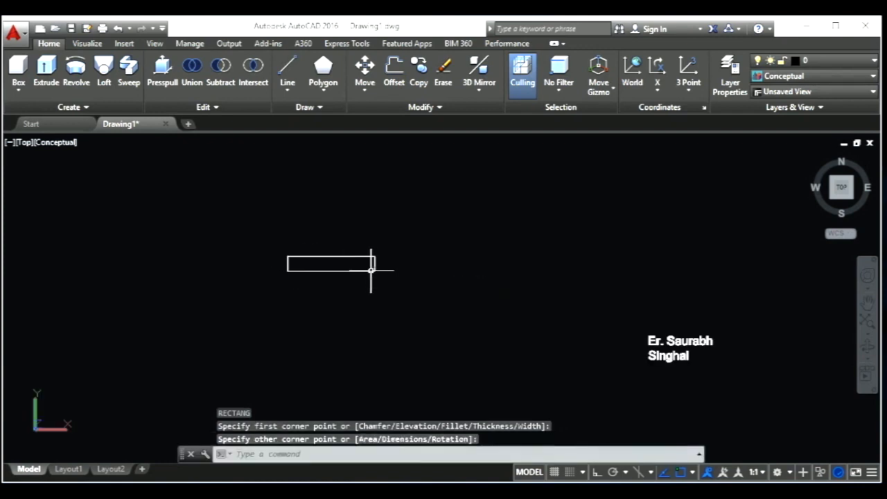
# Extrude the rectangle upward into a solid with a height of 20, working in the SW Isometric view
pyautogui.click(43, 69)
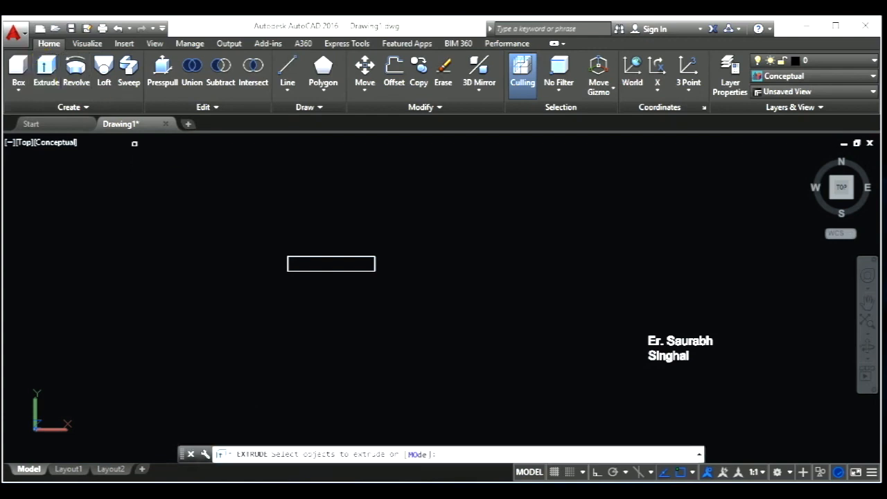
pyautogui.click(337, 270)
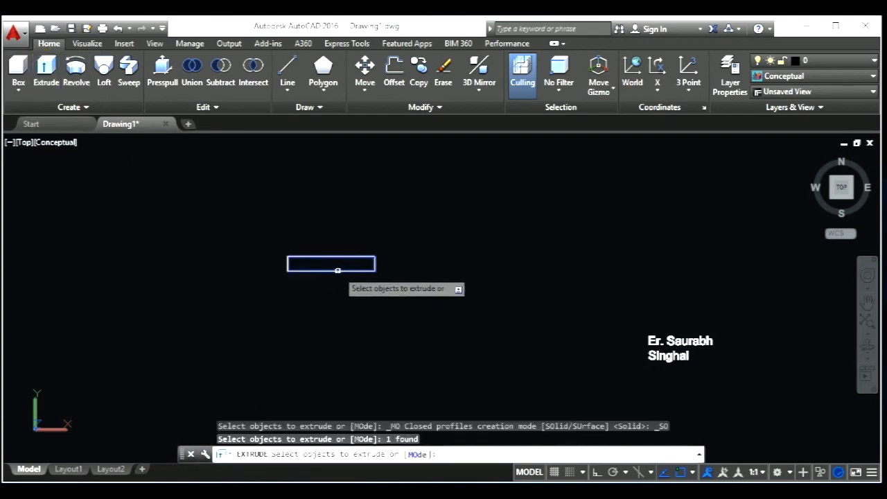
pyautogui.press('Return')
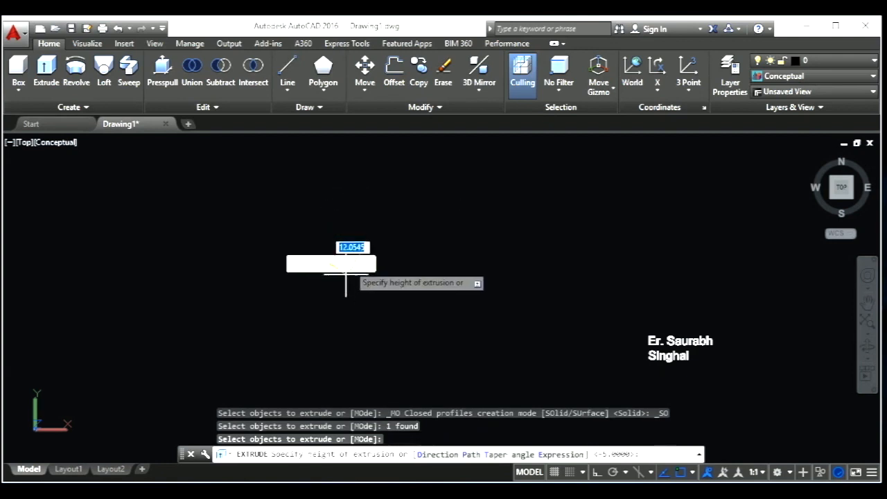
pyautogui.click(836, 200)
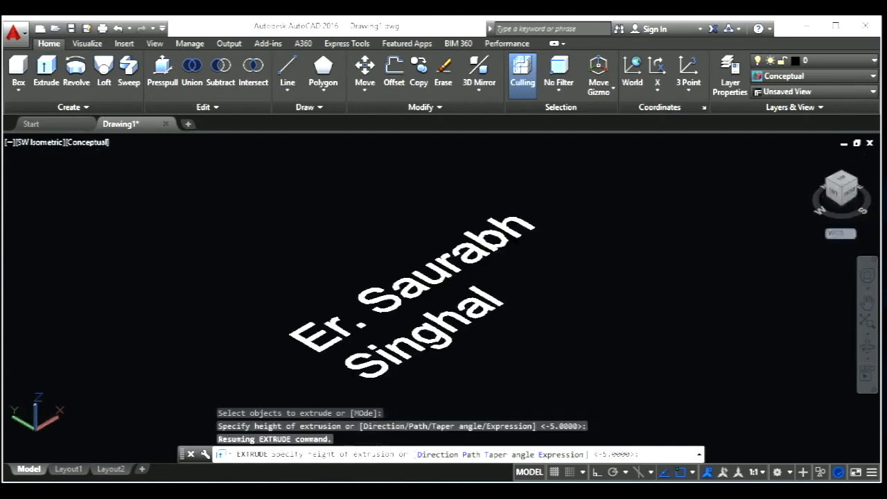
pyautogui.scroll(-5, 771, 199)
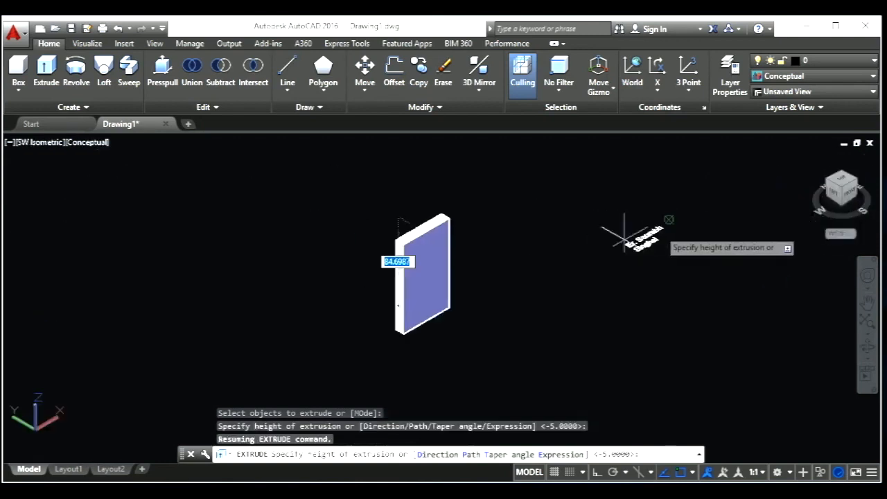
pyautogui.scroll(3, 437, 299)
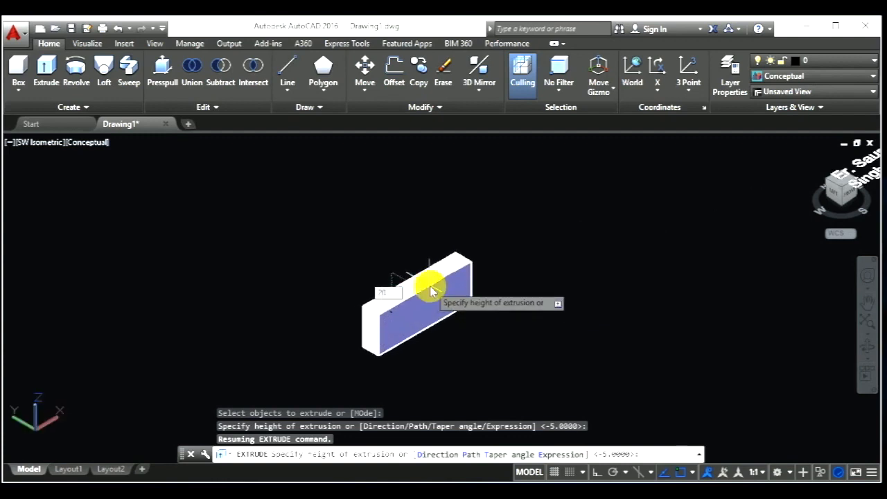
pyautogui.press('Return')
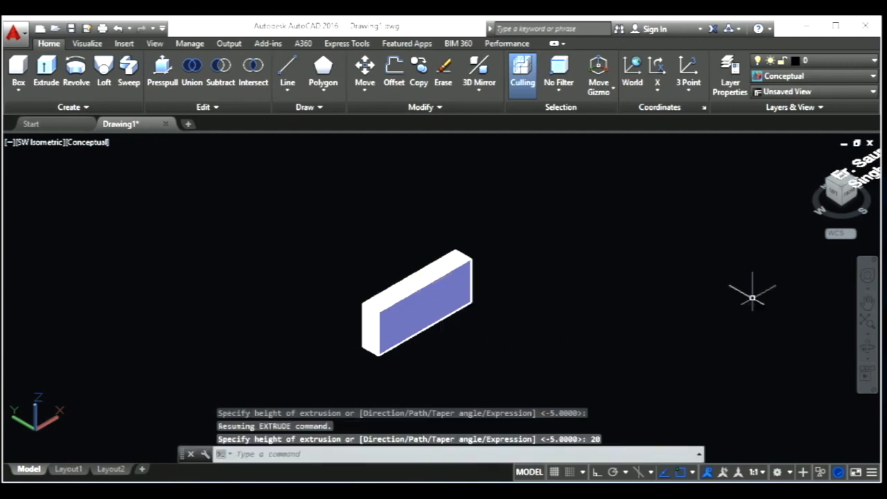
# Draw a second rectangle of similar size alongside the extruded solid in the top view
pyautogui.click(845, 181)
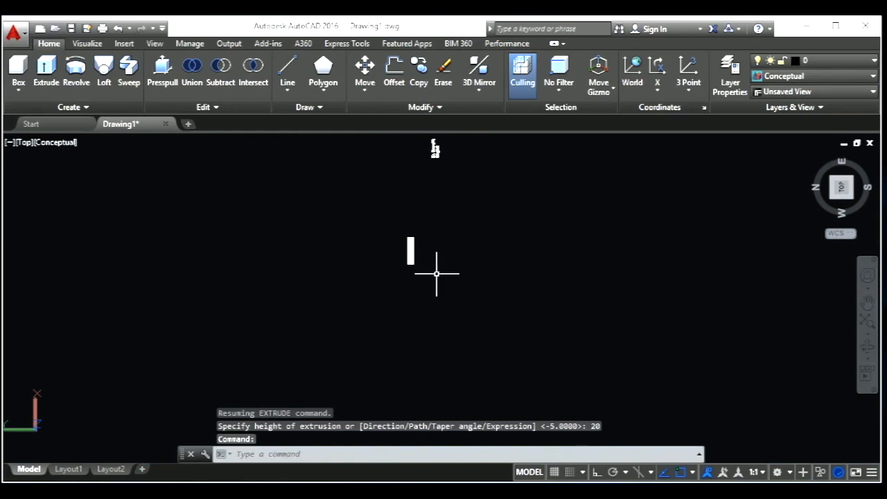
pyautogui.write('re')
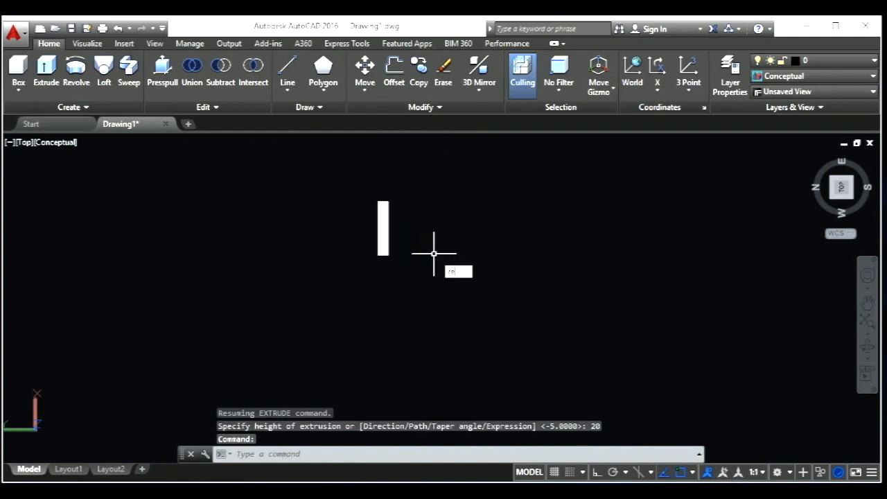
pyautogui.write('c')
pyautogui.press('Return')
pyautogui.scroll(3, 393, 206)
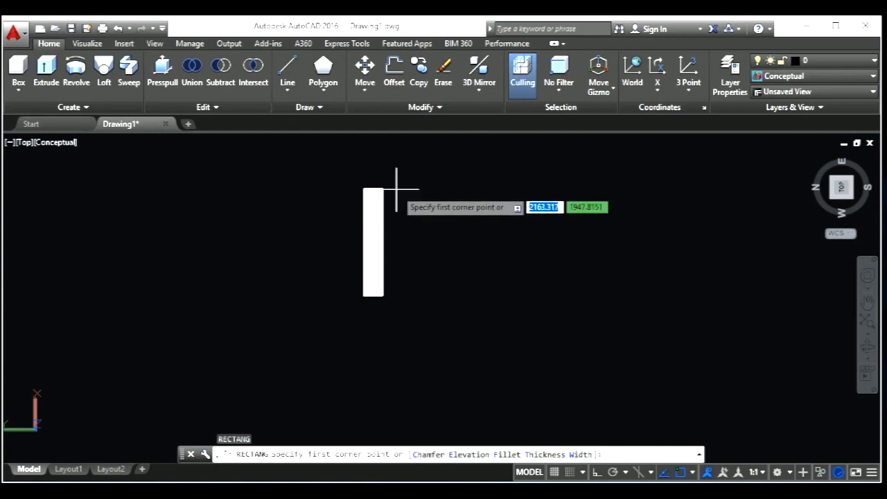
pyautogui.click(396, 188)
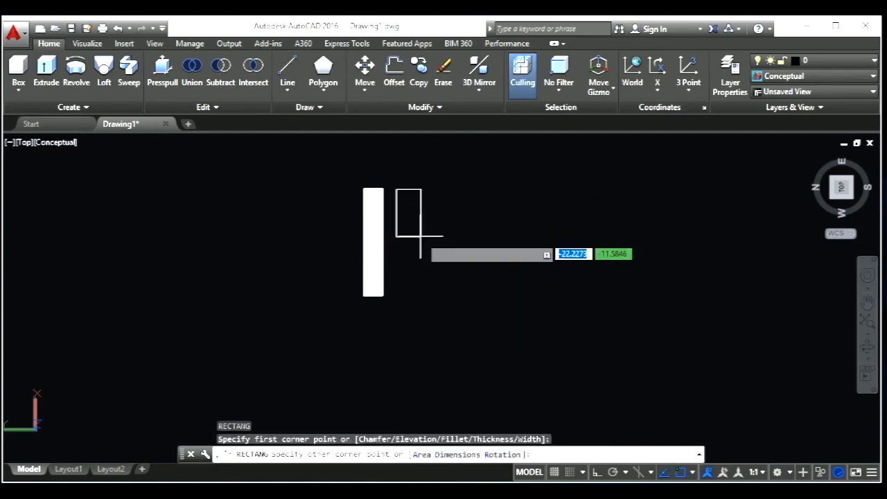
pyautogui.click(415, 289)
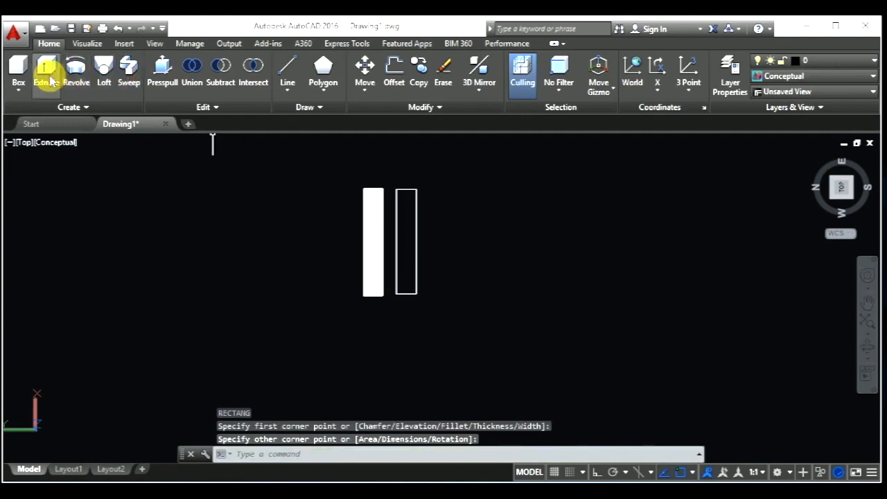
# Extrude the second rectangle 20 units downward, setting the direction in the SW Isometric view
pyautogui.click(396, 259)
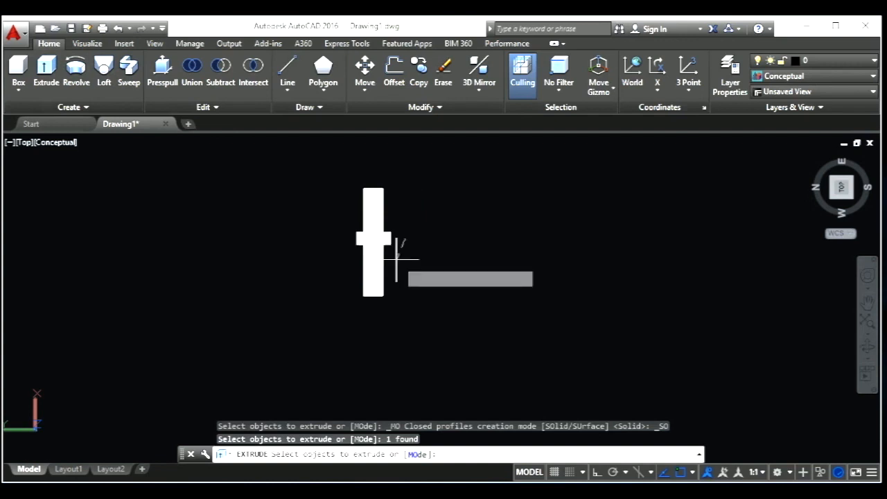
pyautogui.press('Return')
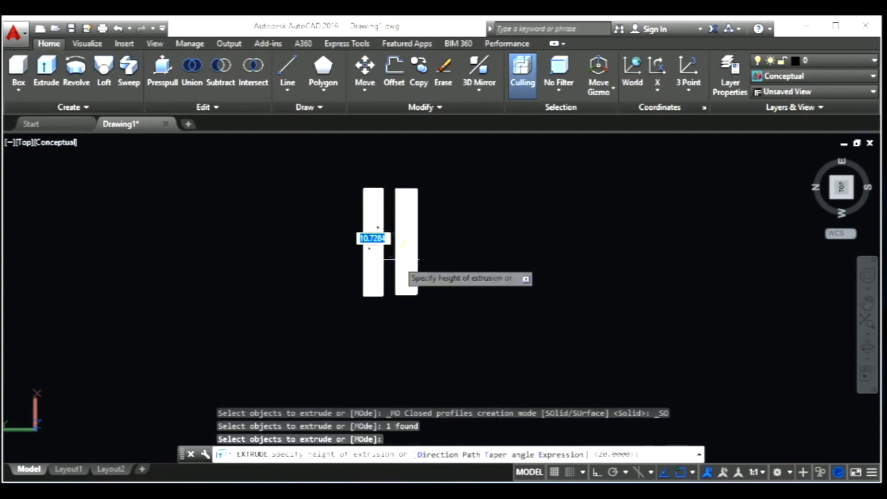
pyautogui.click(844, 194)
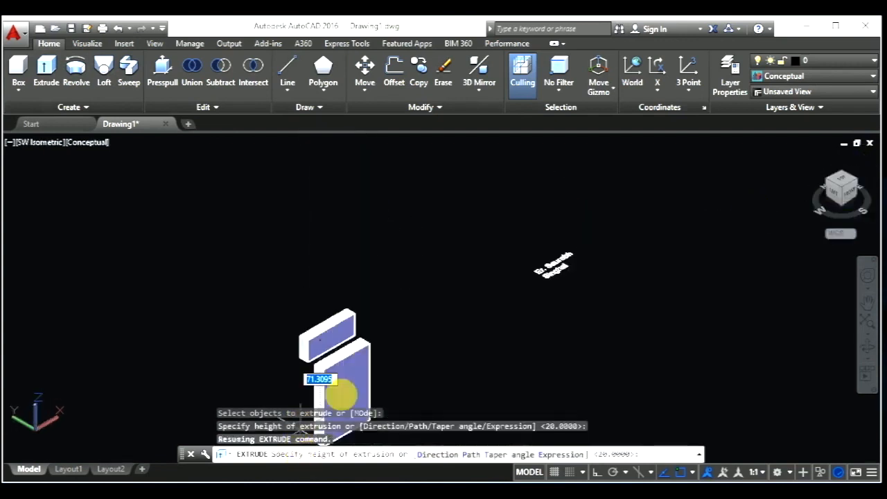
pyautogui.write('20')
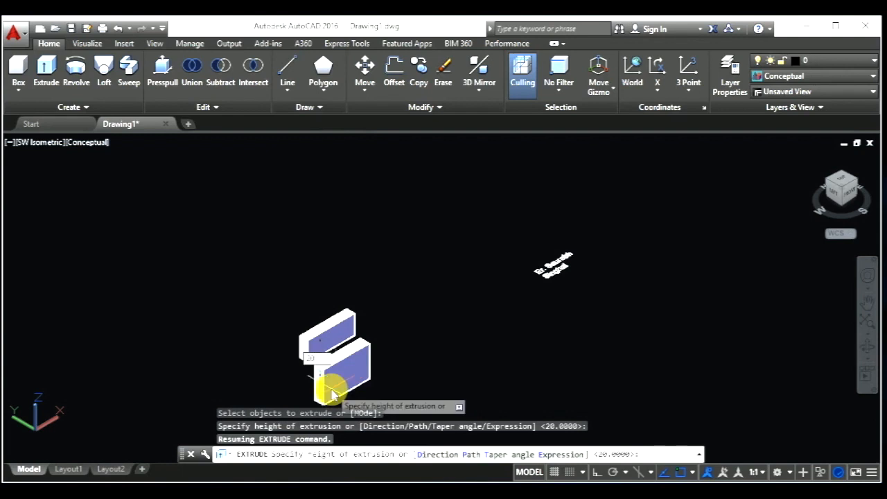
pyautogui.press('Return')
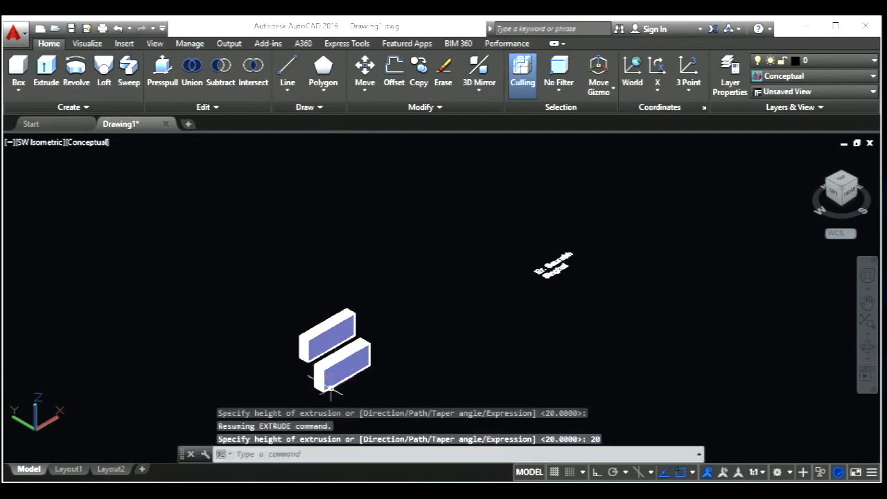
pyautogui.press('Escape')
pyautogui.press('Escape')
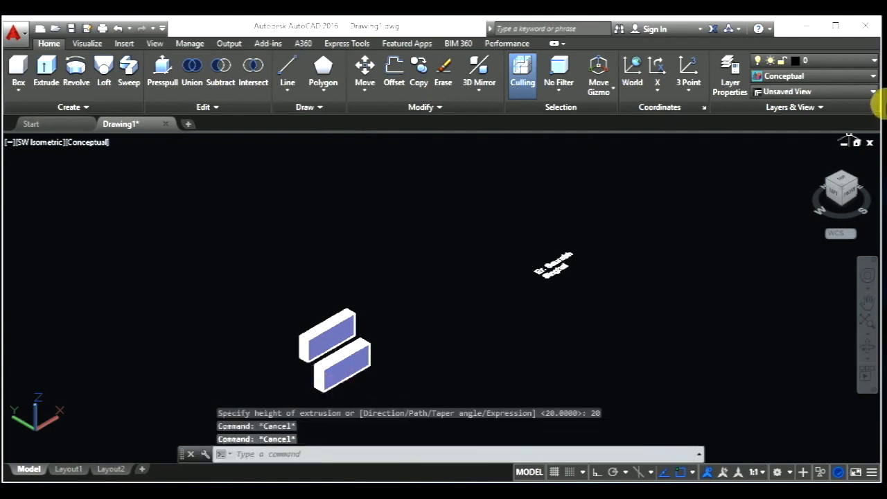
# Compare the positions of the two solids in the Top and SW Isometric views
pyautogui.click(844, 182)
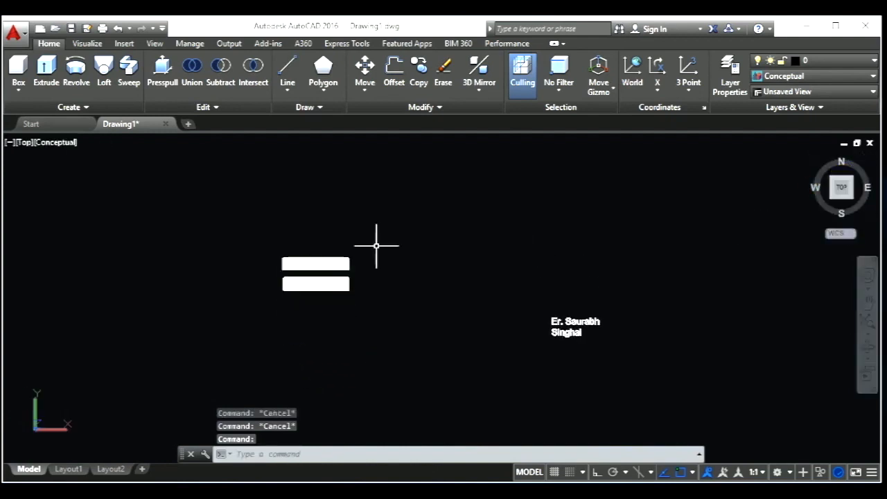
pyautogui.click(830, 199)
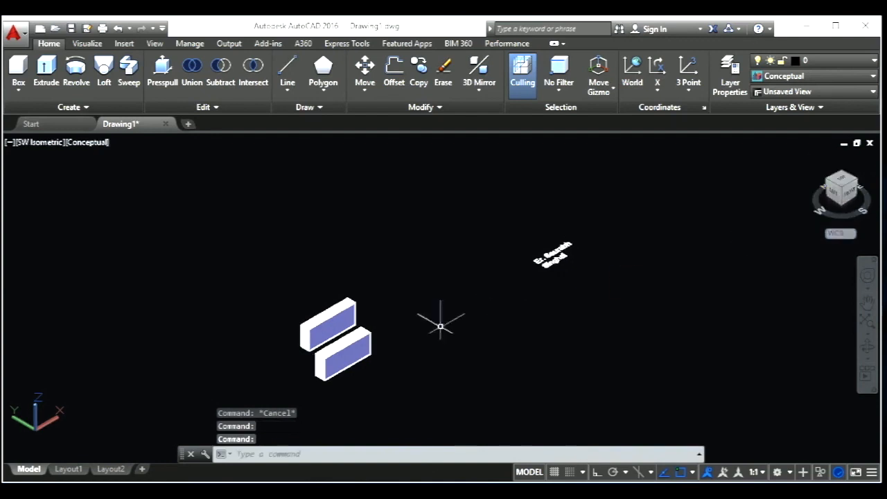
pyautogui.scroll(2, 318, 375)
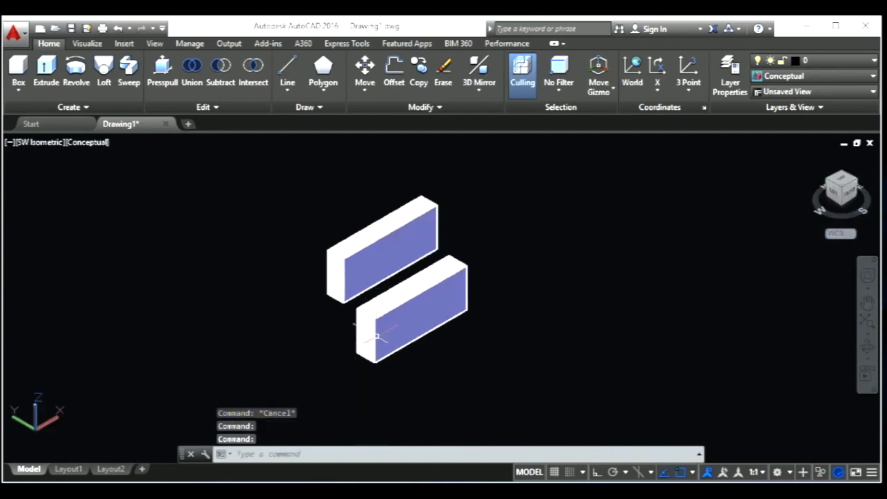
pyautogui.scroll(2, 347, 345)
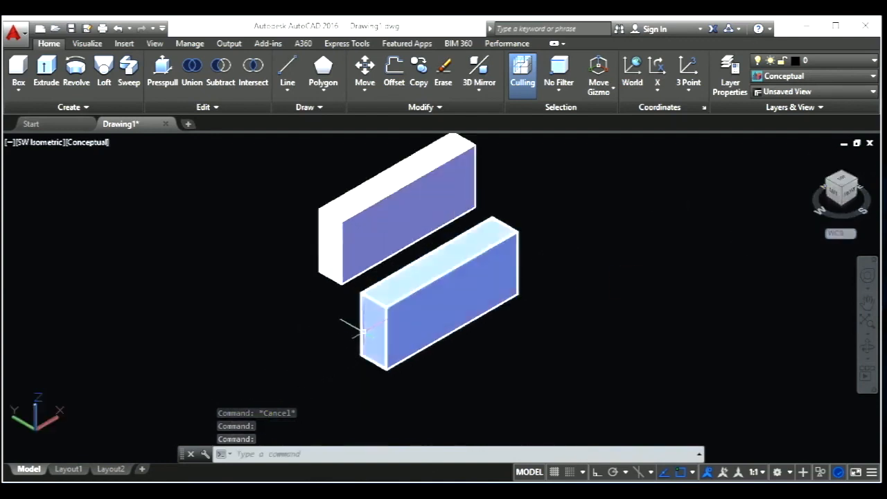
pyautogui.scroll(-5, 364, 298)
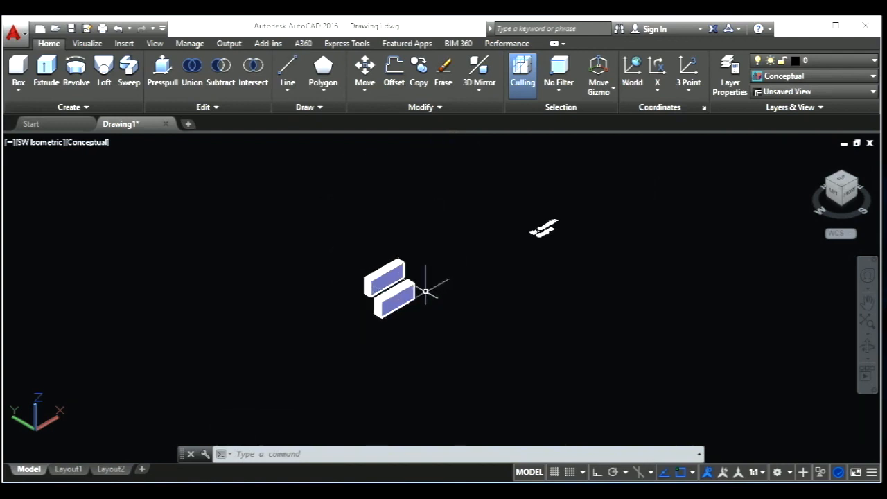
# Turn on the grid and examine the heights of both solids in the Left, SW Isometric, Front and SE Isometric views
pyautogui.press('F7')
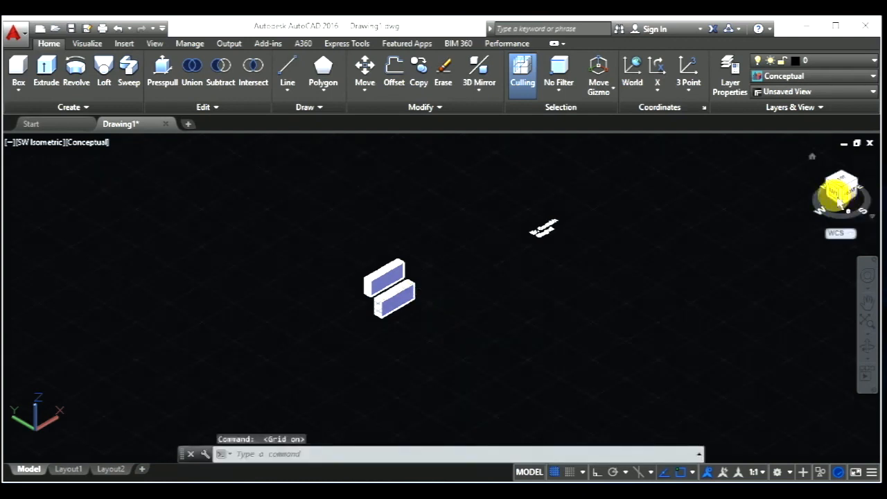
pyautogui.click(838, 196)
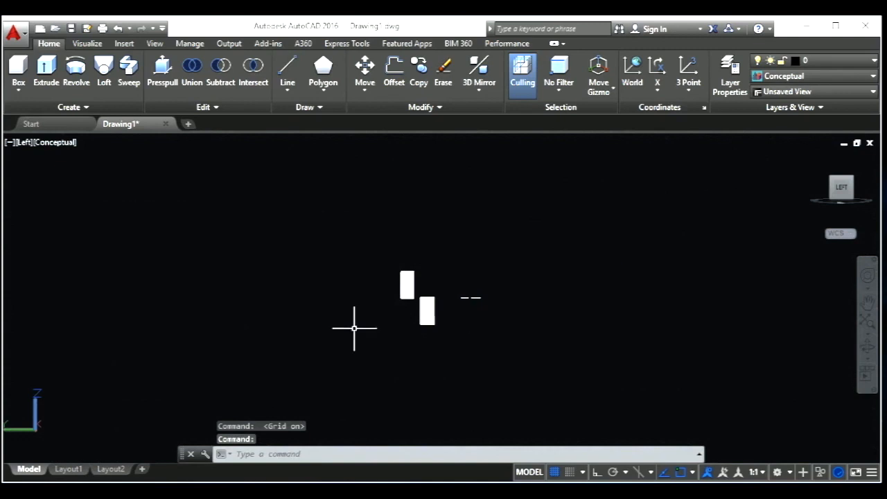
pyautogui.scroll(5, 458, 308)
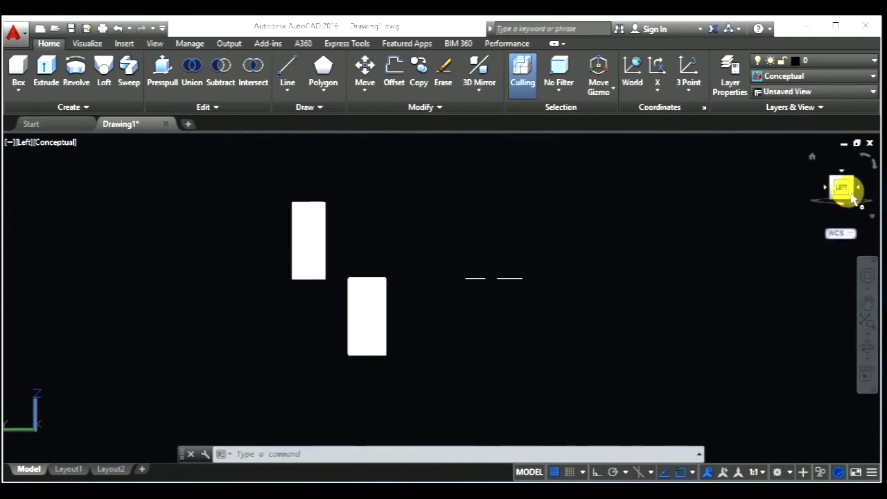
pyautogui.click(852, 184)
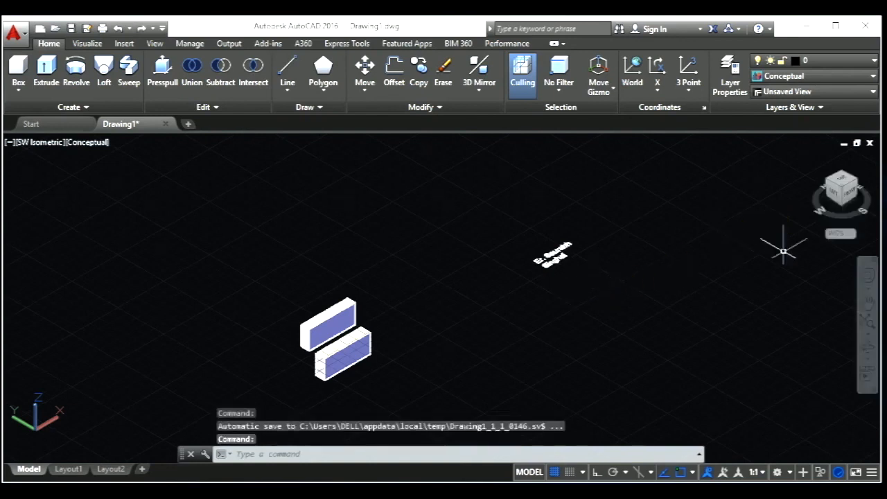
pyautogui.click(857, 194)
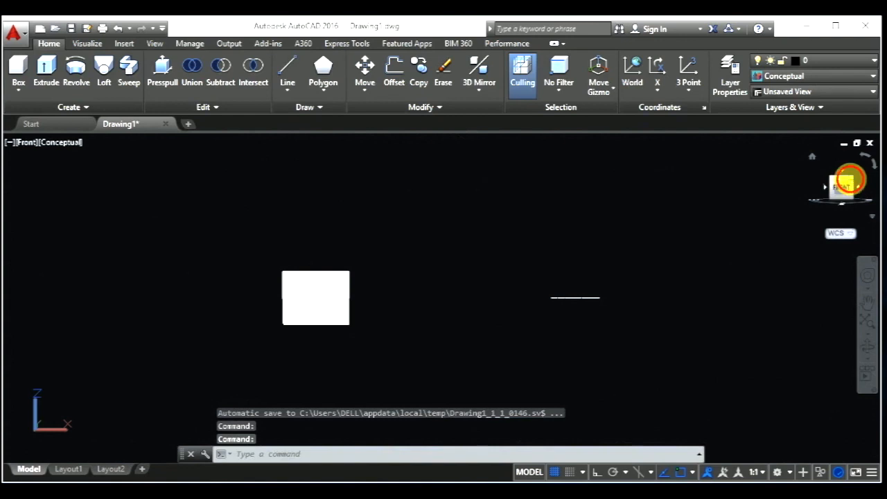
pyautogui.click(849, 179)
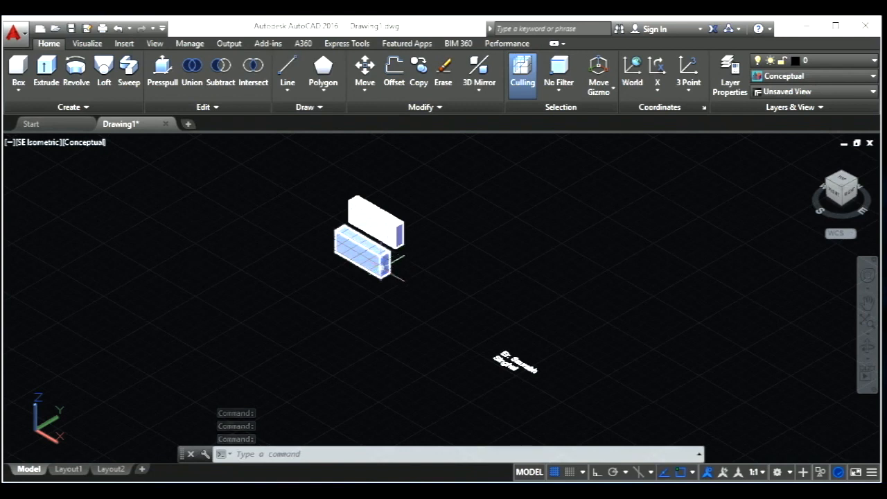
# Return to the Top view and erase both extruded solids, keeping the text
pyautogui.click(840, 184)
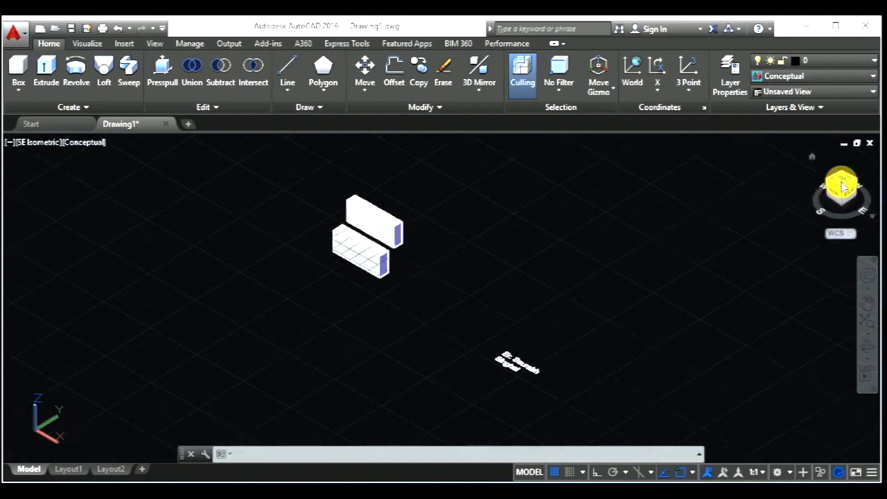
pyautogui.press('Escape')
pyautogui.press('Escape')
pyautogui.press('Escape')
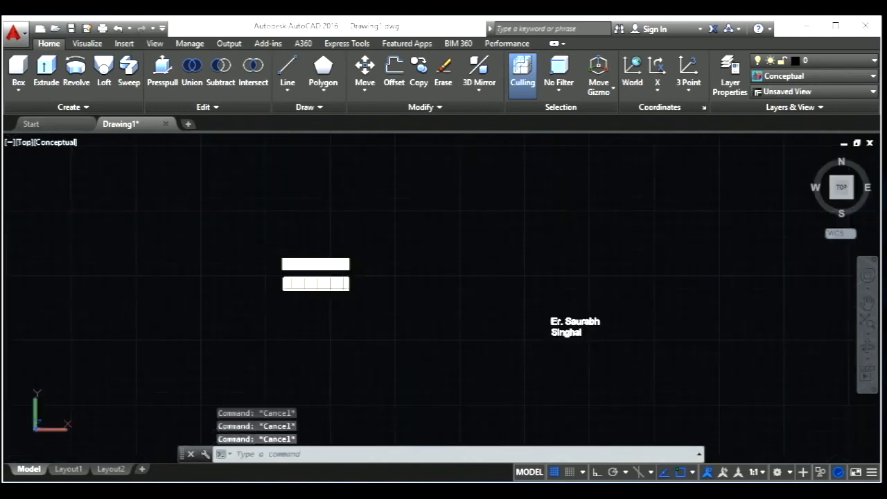
pyautogui.click(367, 335)
pyautogui.click(261, 234)
pyautogui.press('Delete')
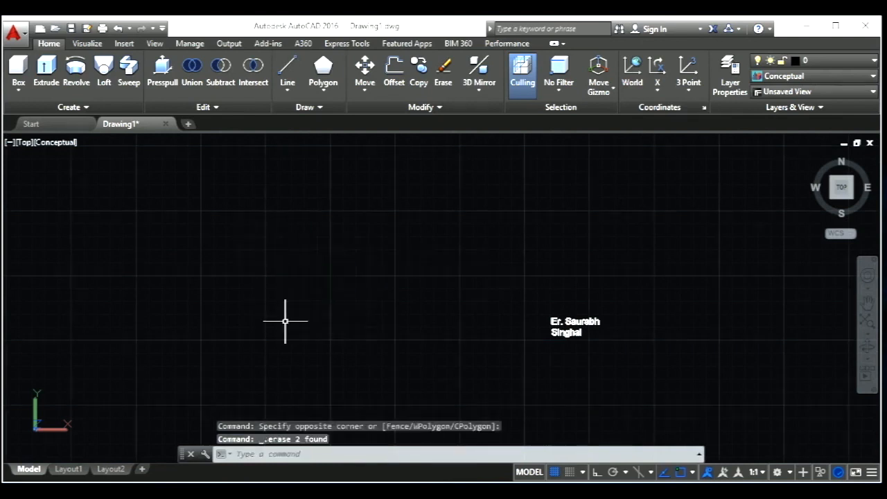
# Draw an open notched outline of six connected line segments in the empty area west of the text
pyautogui.write('l')
pyautogui.press('Return')
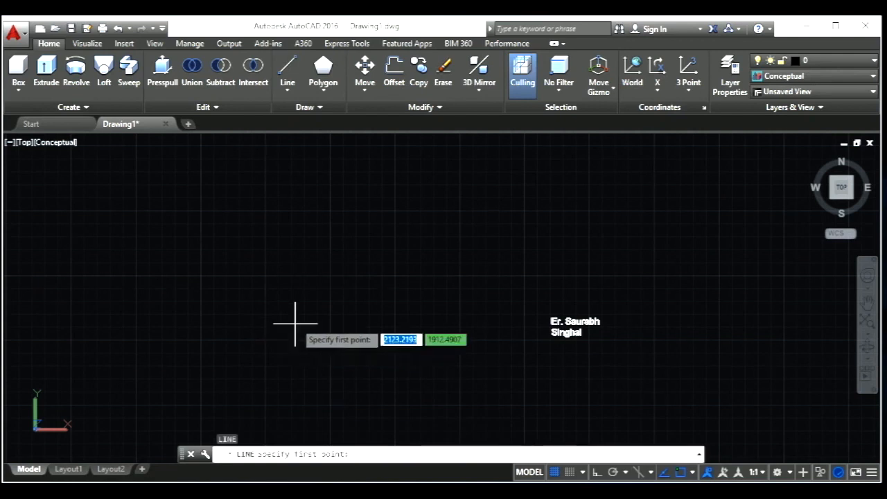
pyautogui.click(323, 262)
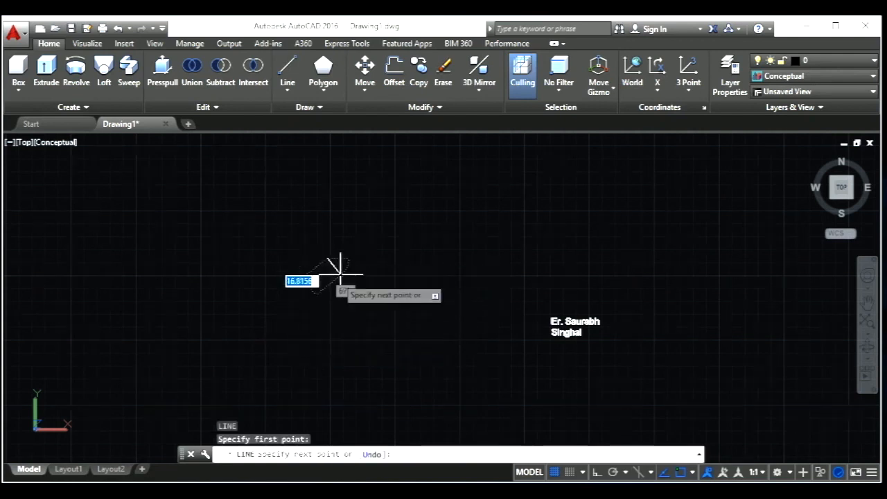
pyautogui.click(341, 274)
pyautogui.click(303, 297)
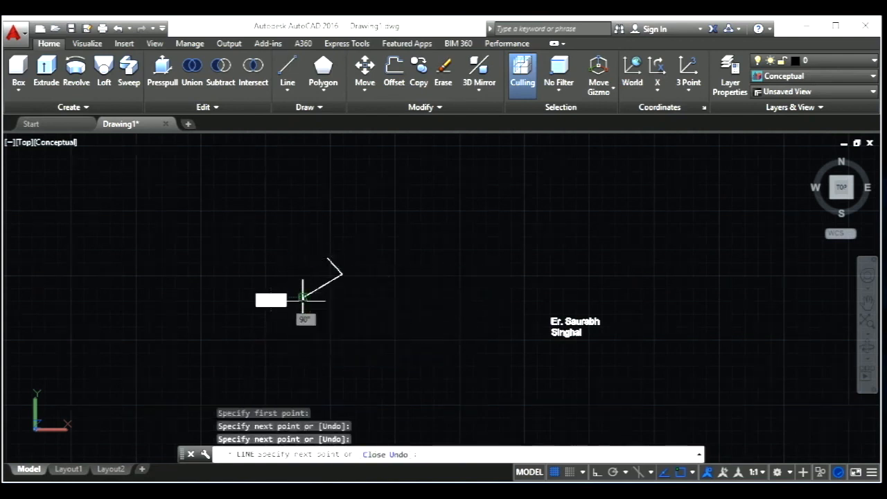
pyautogui.click(335, 318)
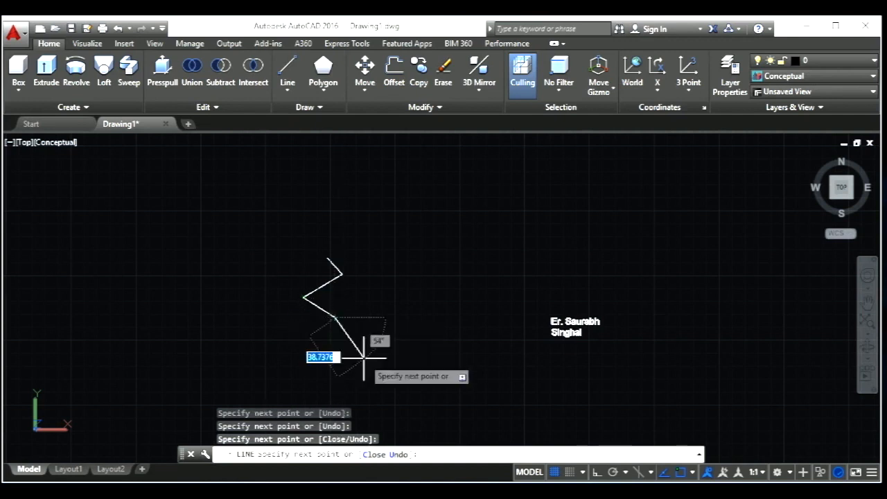
pyautogui.click(312, 334)
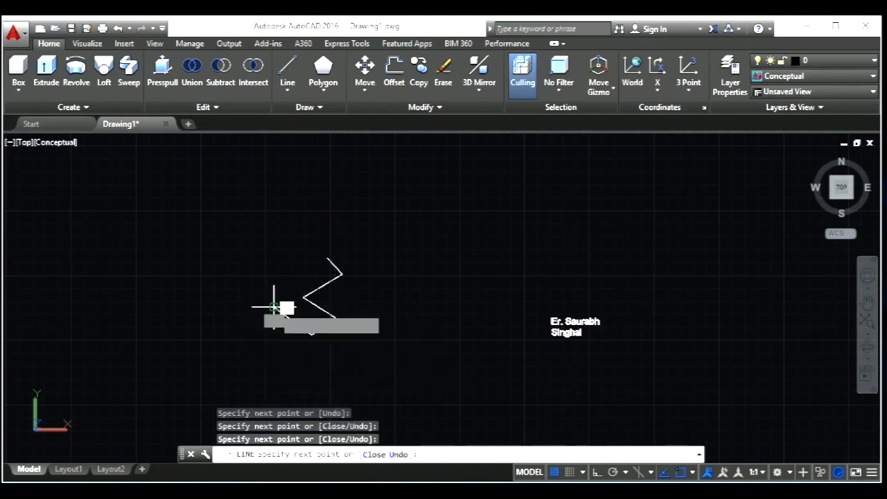
pyautogui.click(272, 304)
pyautogui.click(255, 284)
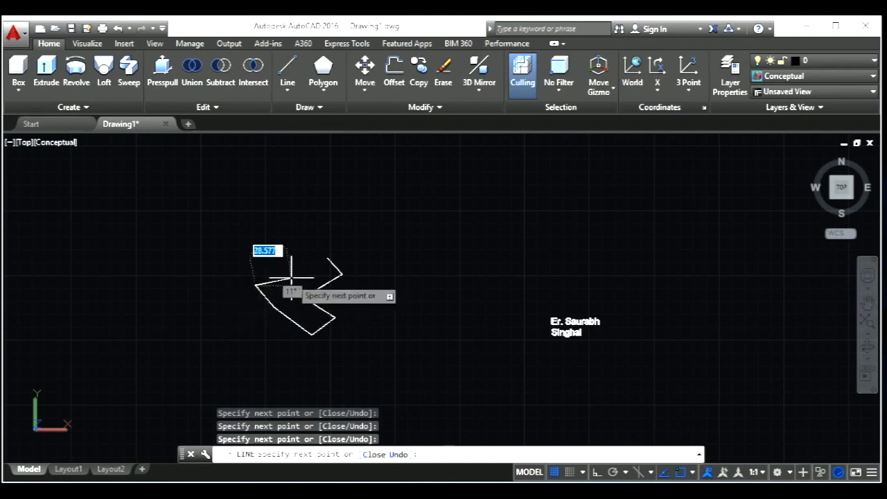
pyautogui.press('Escape')
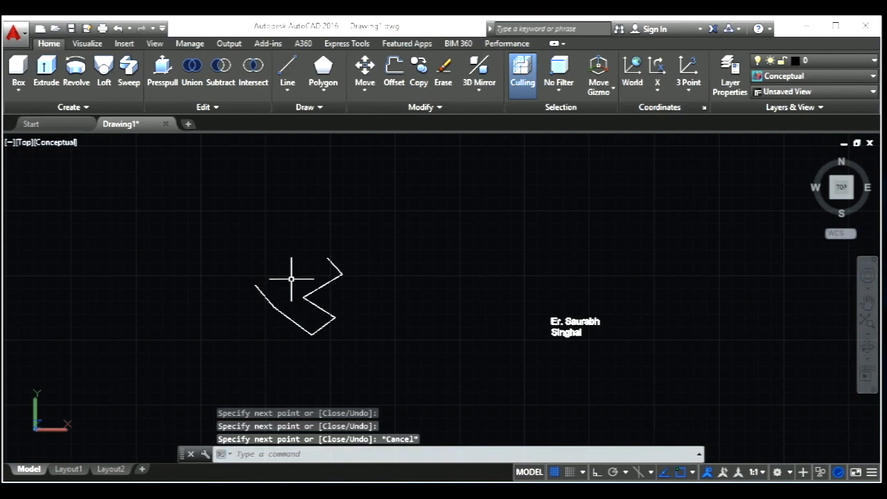
# Draw a three-point arc from the outline's western open end through its northern open end, extending beyond it
pyautogui.write('arc')
pyautogui.press('Return')
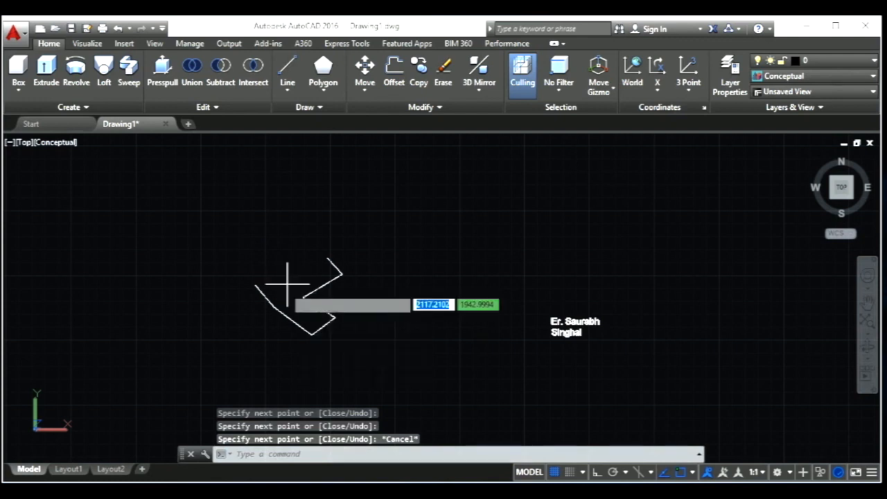
pyautogui.click(255, 284)
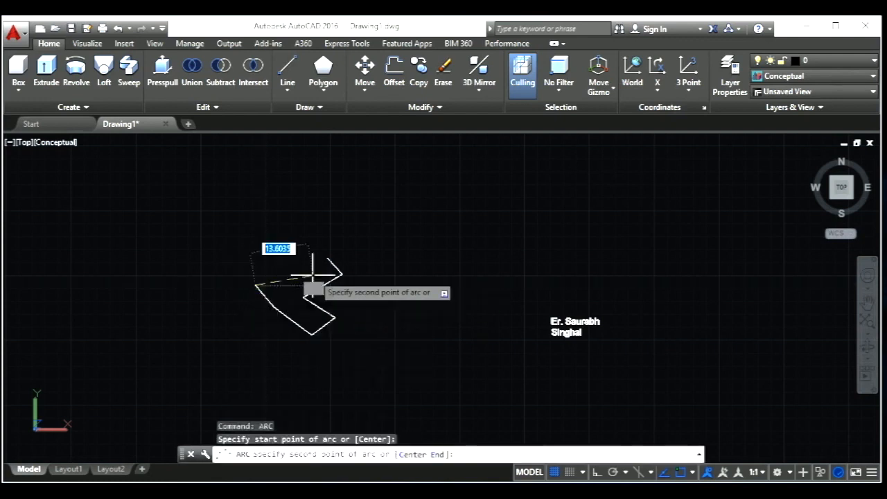
pyautogui.click(331, 257)
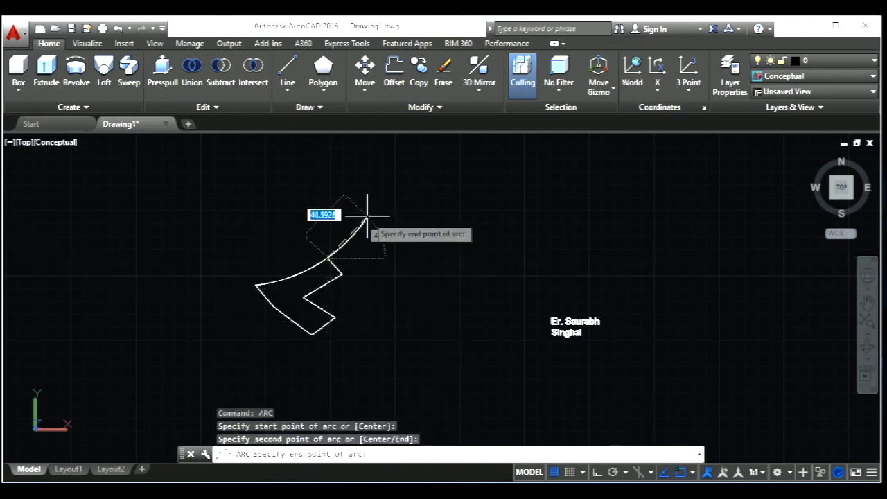
pyautogui.click(347, 207)
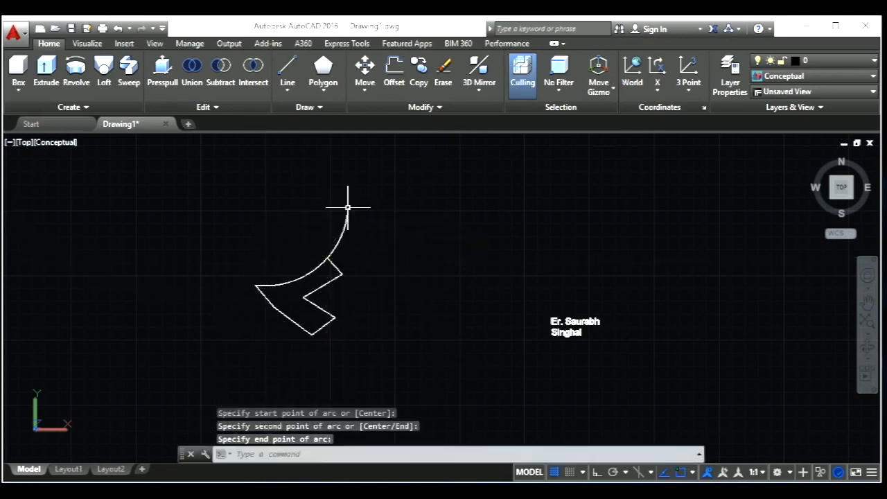
pyautogui.press('Escape')
pyautogui.press('Escape')
pyautogui.press('Escape')
# Trim the part of the arc that extends past the outline's northern corner, leaving a closed profile
pyautogui.click(338, 232)
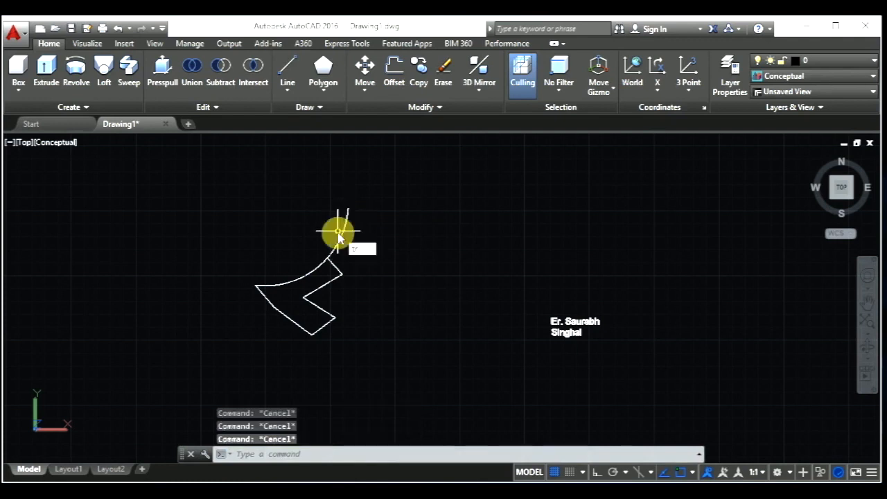
pyautogui.press('Return')
pyautogui.press('Return')
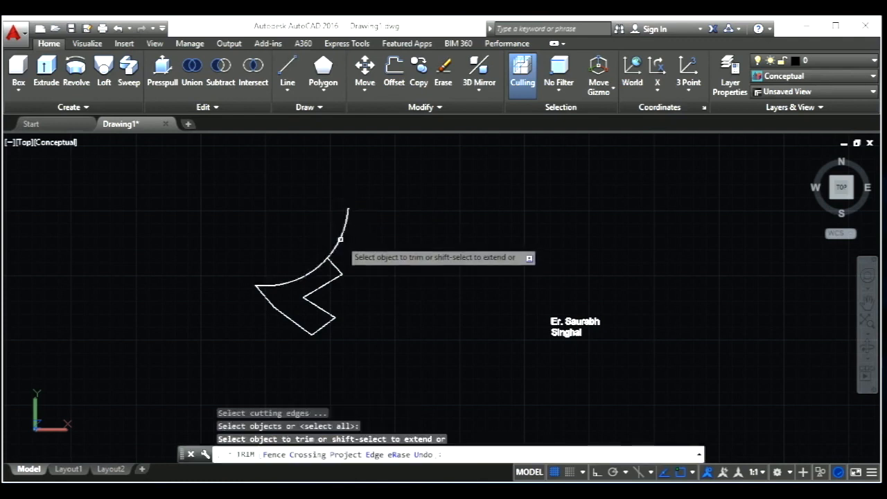
pyautogui.click(340, 239)
pyautogui.press('Escape')
pyautogui.press('Escape')
pyautogui.press('Escape')
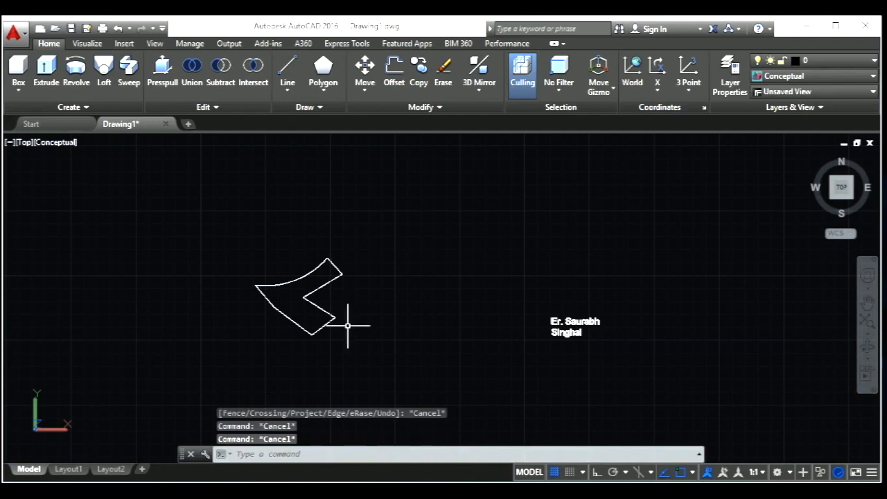
# Copy the closed profile twice from its western corner, placing one copy to the northeast and one to the northwest
pyautogui.write('co')
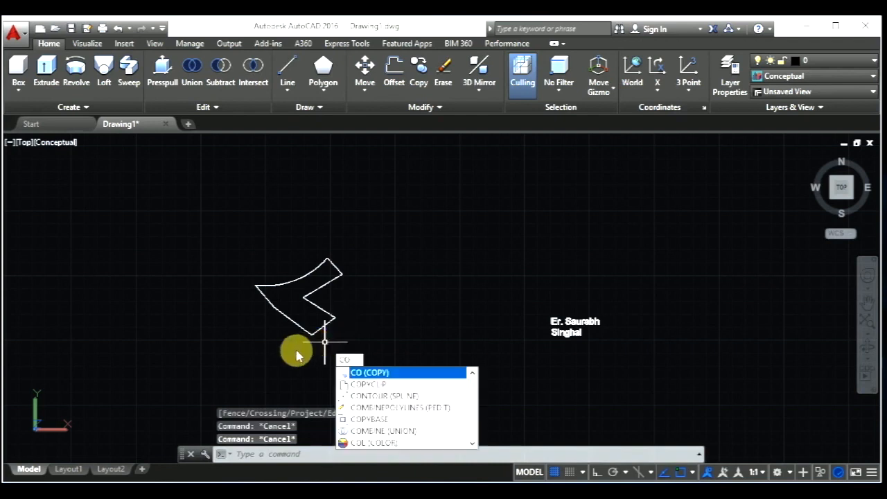
pyautogui.press('Return')
pyautogui.click(359, 355)
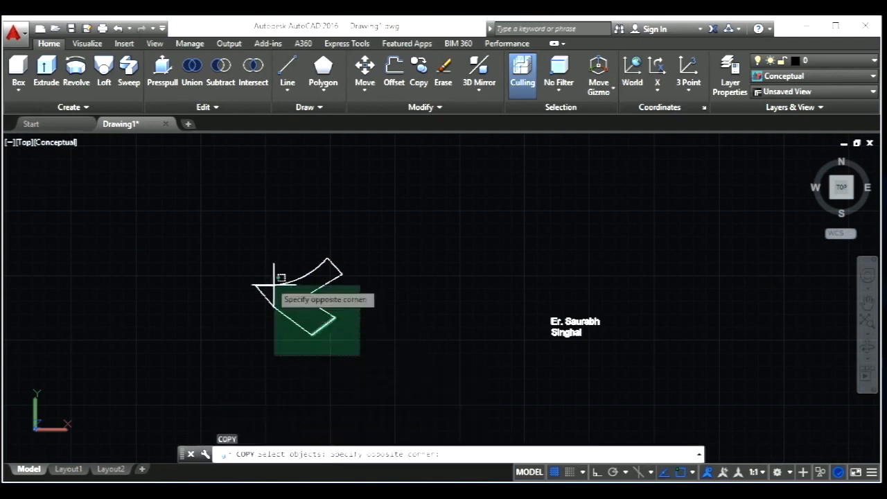
pyautogui.click(256, 262)
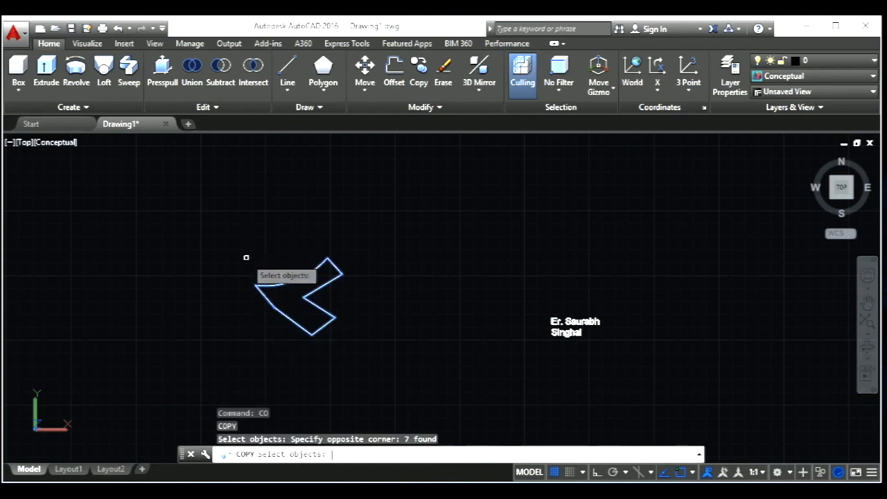
pyautogui.press('Return')
pyautogui.click(256, 284)
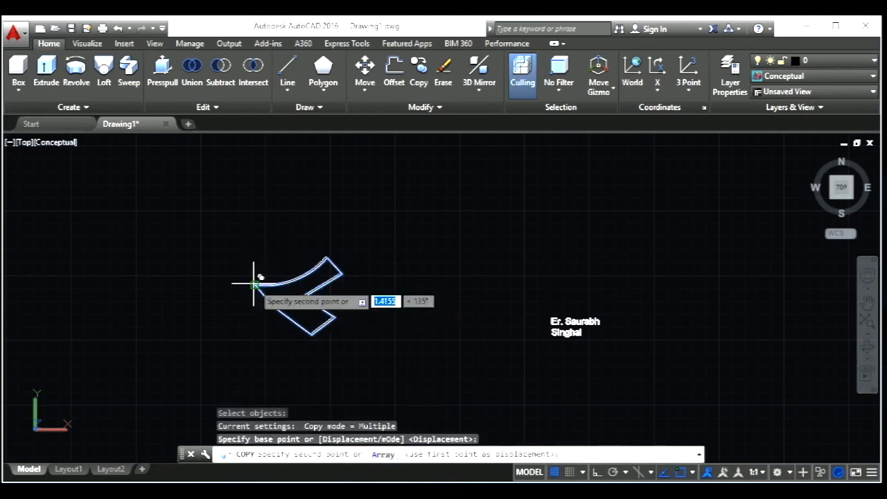
pyautogui.click(427, 206)
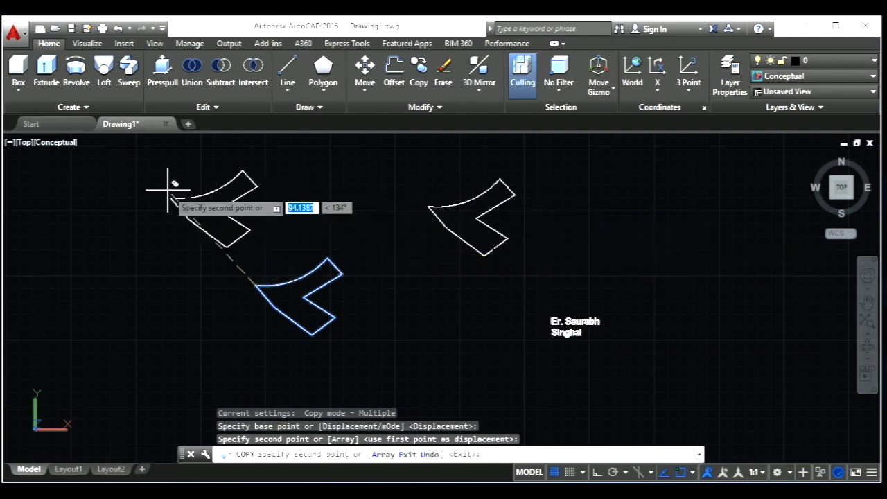
pyautogui.click(127, 189)
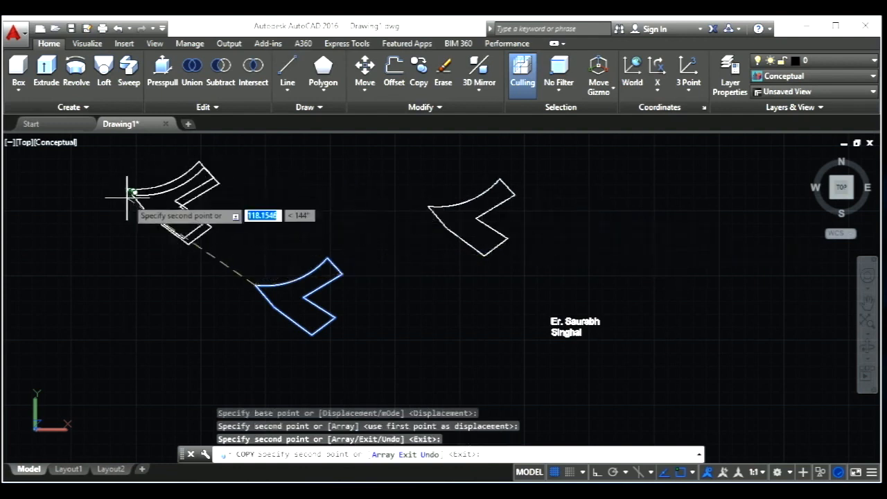
pyautogui.press('Return')
pyautogui.press('Escape')
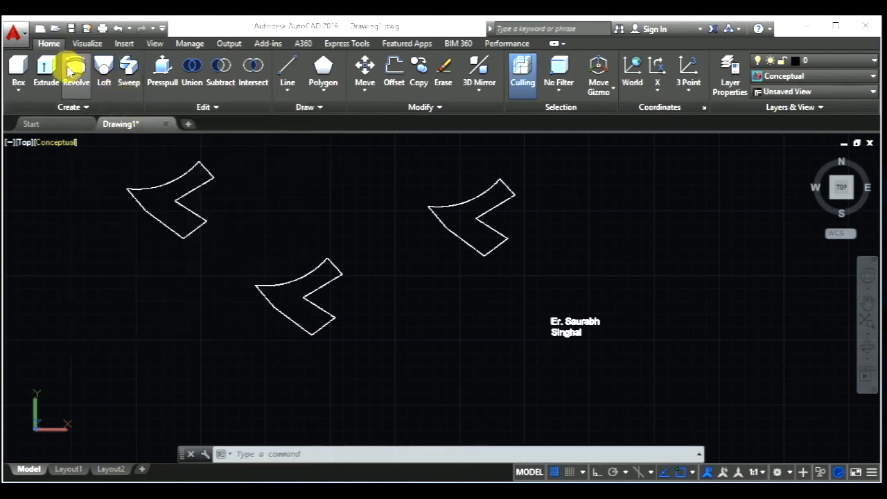
# Revolve the original profile 360 degrees into a solid about the long straight edge on its southwest side
pyautogui.click(73, 70)
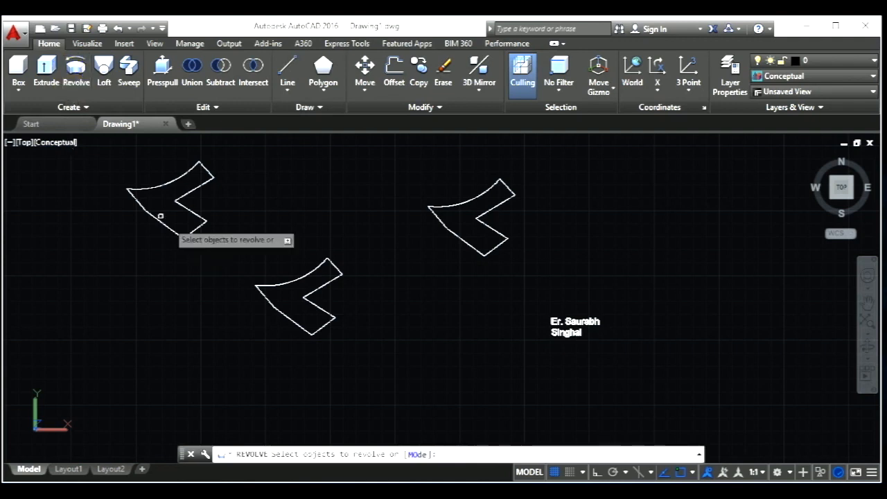
pyautogui.click(369, 345)
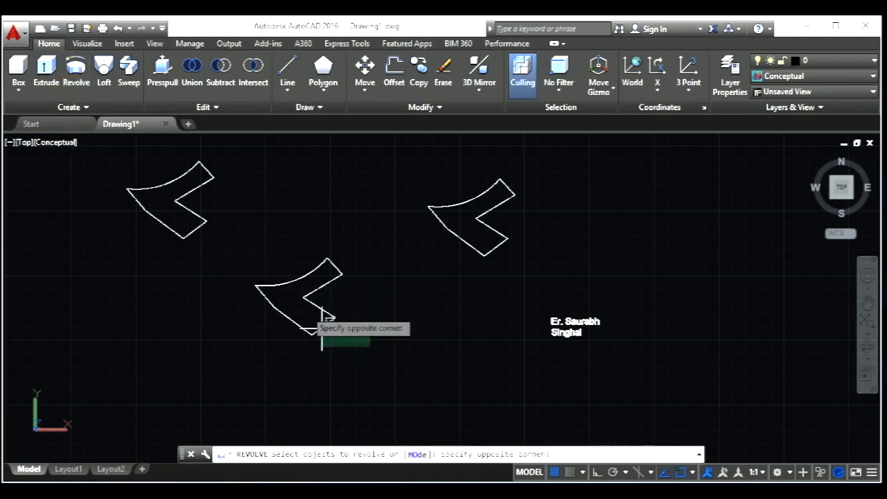
pyautogui.click(247, 243)
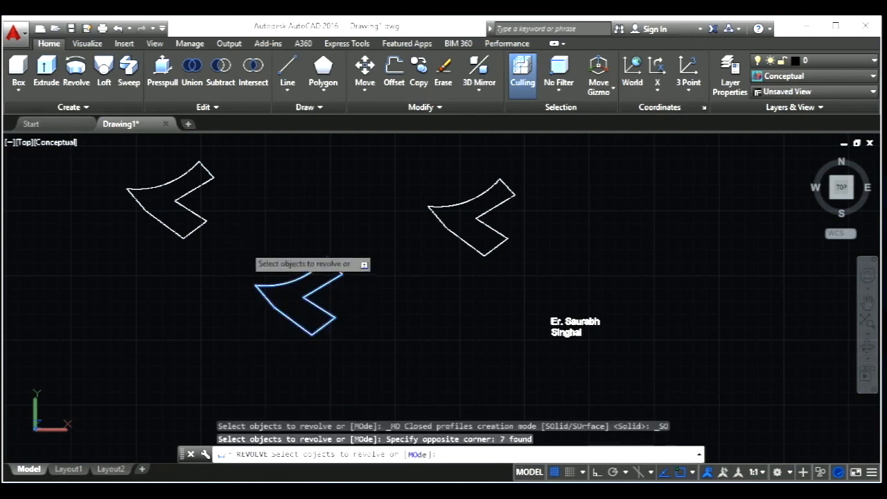
pyautogui.press('Return')
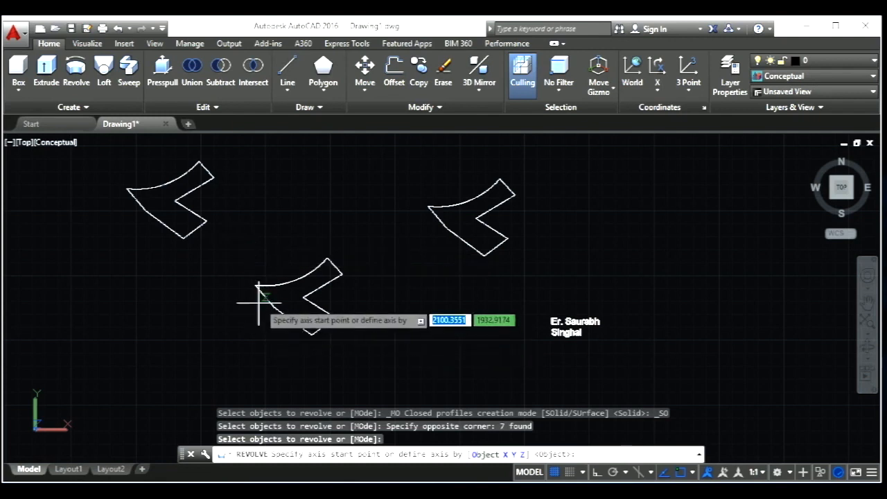
pyautogui.click(303, 330)
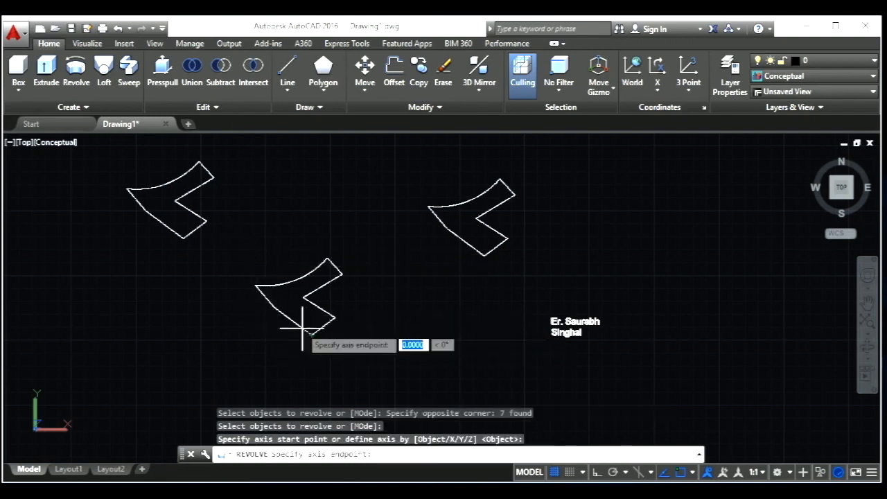
pyautogui.click(272, 303)
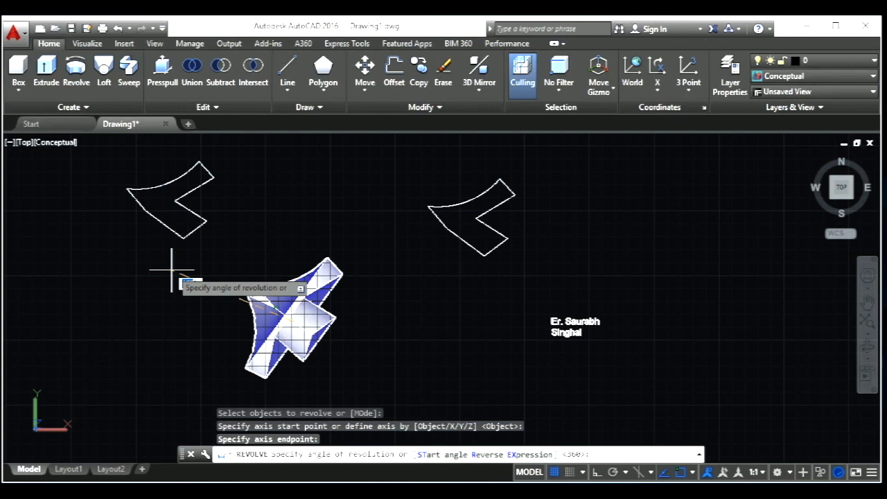
pyautogui.write('360')
pyautogui.press('Return')
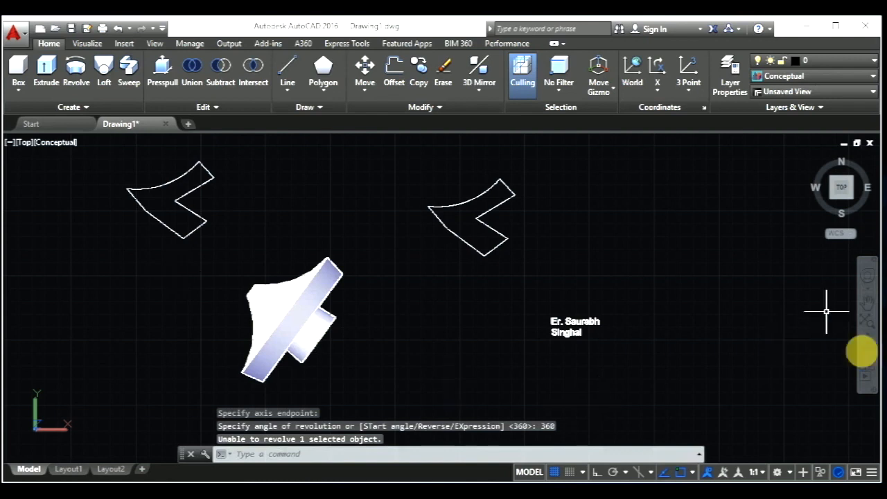
# Revolve the northeast copy of the profile 250 degrees into a solid about the short edge at its southern end
pyautogui.click(868, 352)
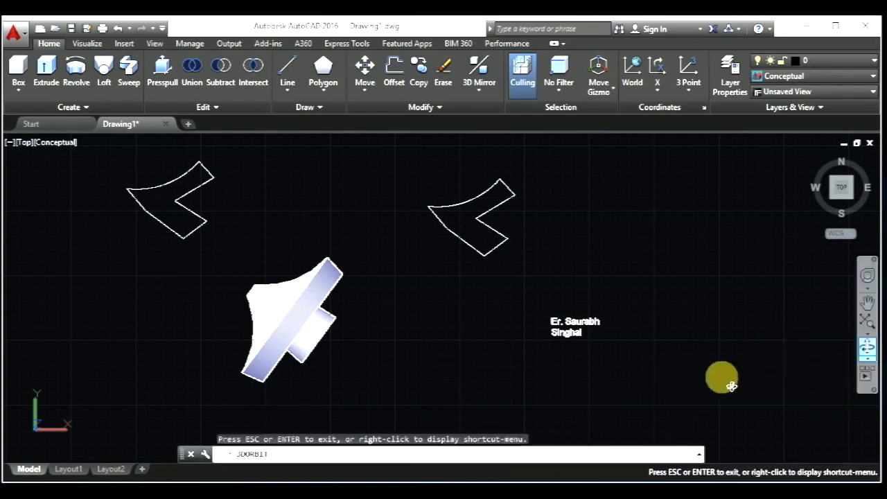
pyautogui.moveTo(425, 386); pyautogui.dragTo(279, 294)
pyautogui.press('Escape')
pyautogui.click(72, 82)
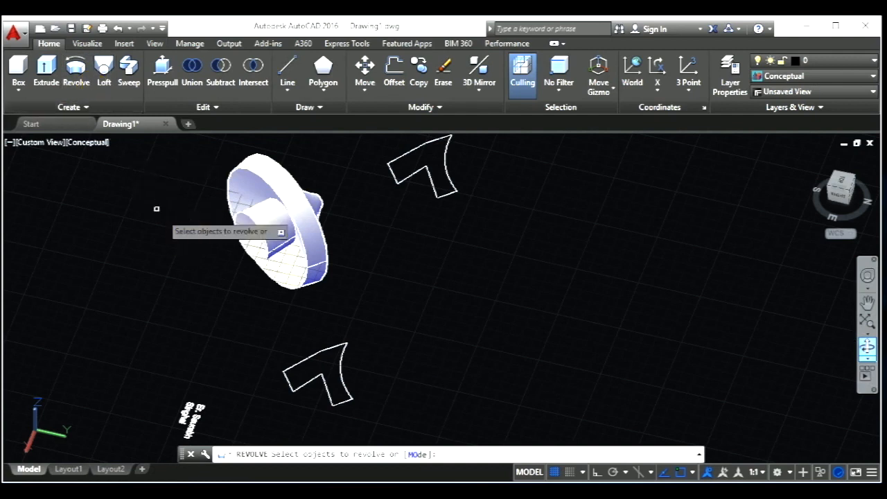
pyautogui.click(370, 409)
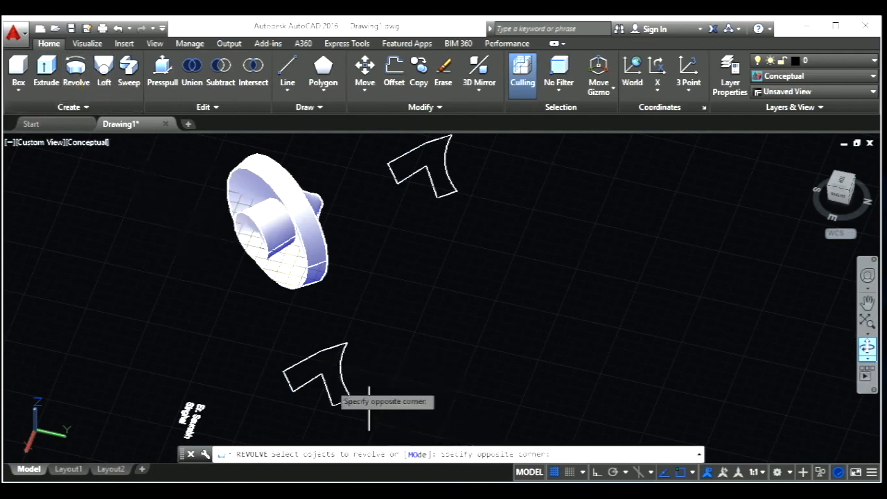
pyautogui.click(252, 330)
pyautogui.press('Return')
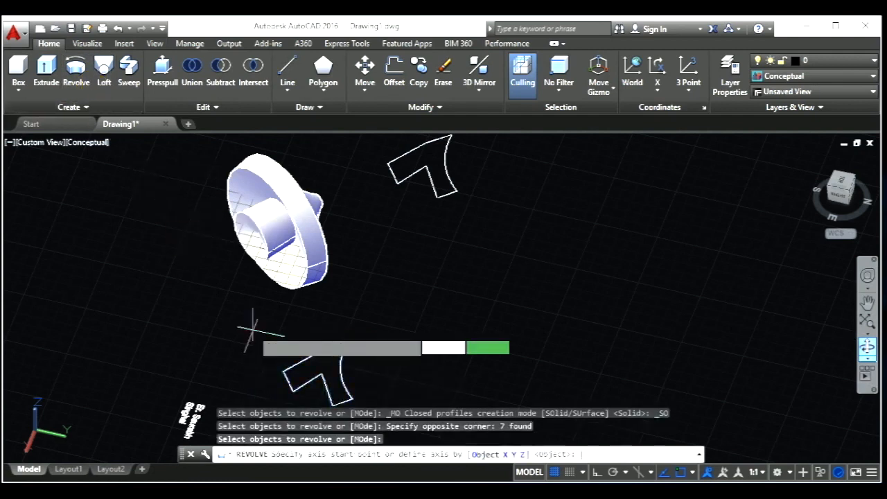
pyautogui.scroll(-2, 255, 299)
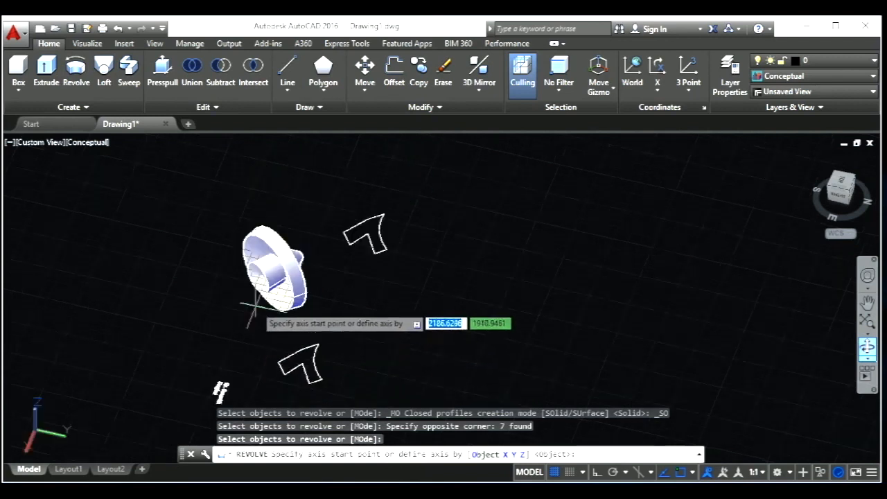
pyautogui.scroll(4, 282, 374)
pyautogui.click(283, 374)
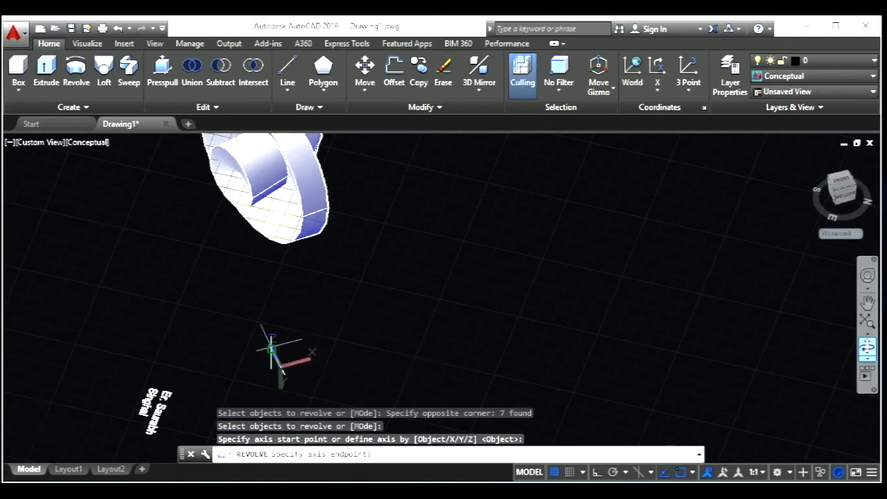
pyautogui.click(273, 350)
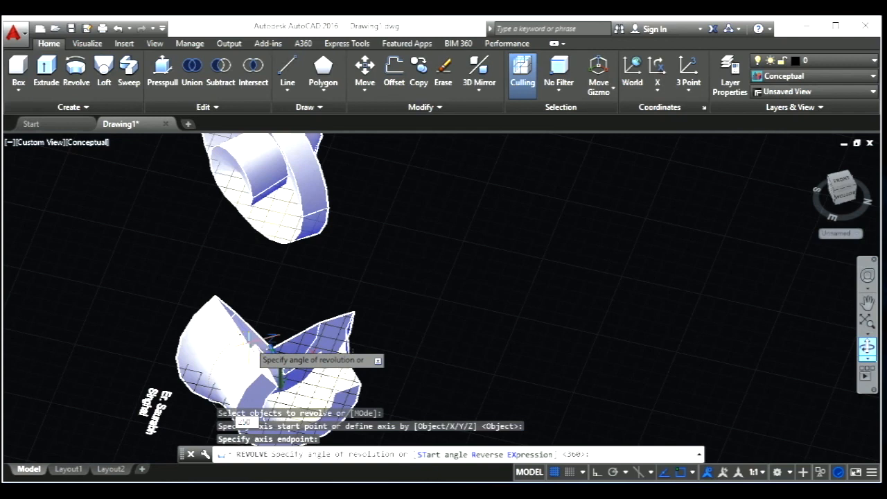
pyautogui.press('Return')
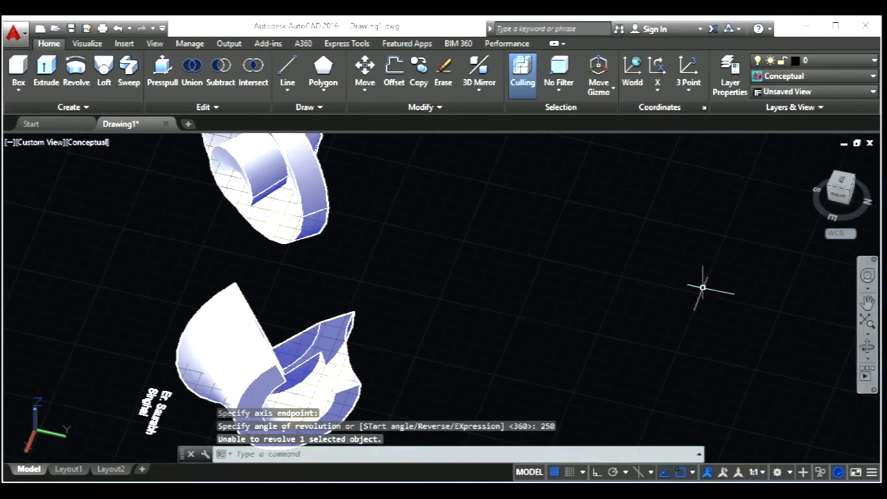
# Revolve the northwest copy of the profile 180 degrees into a solid about an axis from its northern tip running alongside the arc
pyautogui.scroll(-3, 769, 268)
pyautogui.scroll(2, 654, 315)
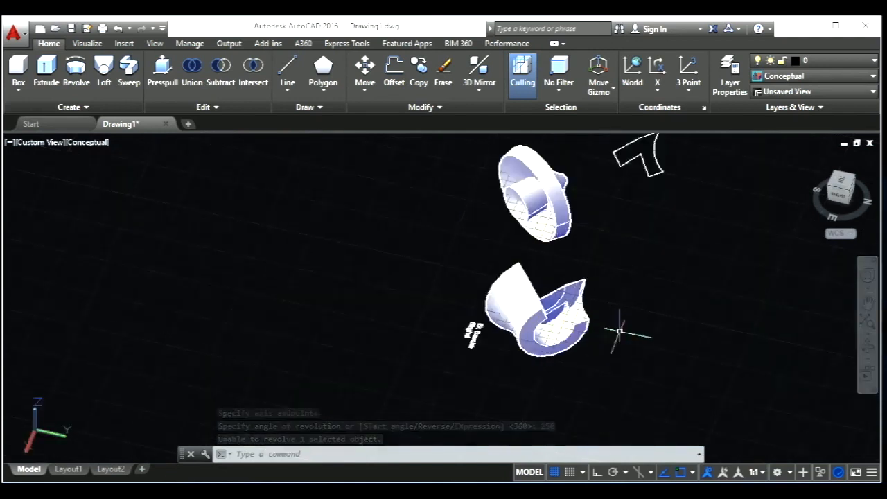
pyautogui.scroll(-2, 576, 272)
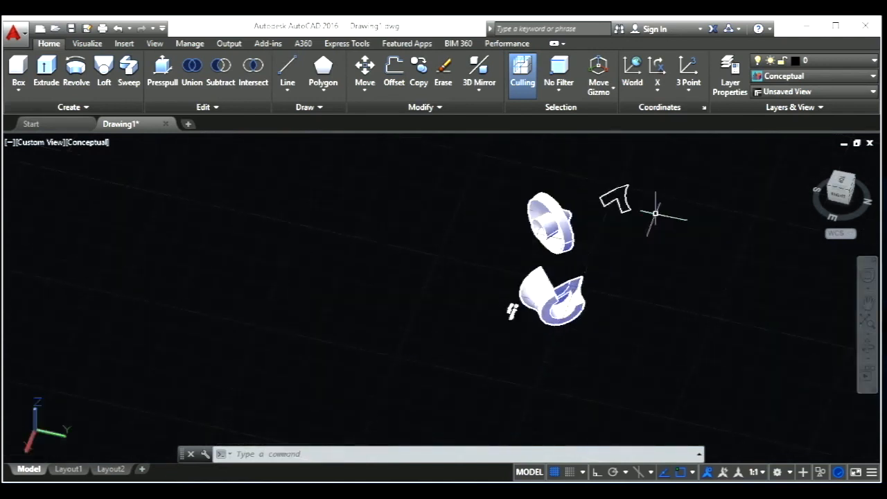
pyautogui.scroll(2, 658, 206)
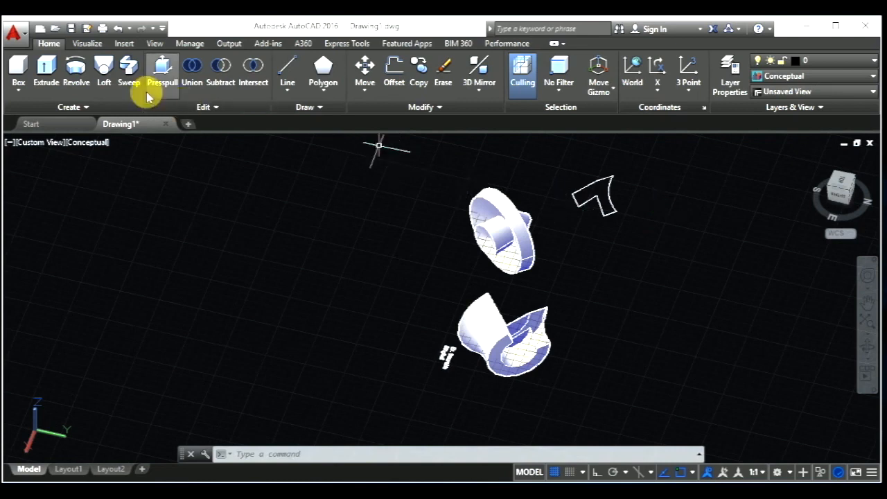
pyautogui.click(76, 70)
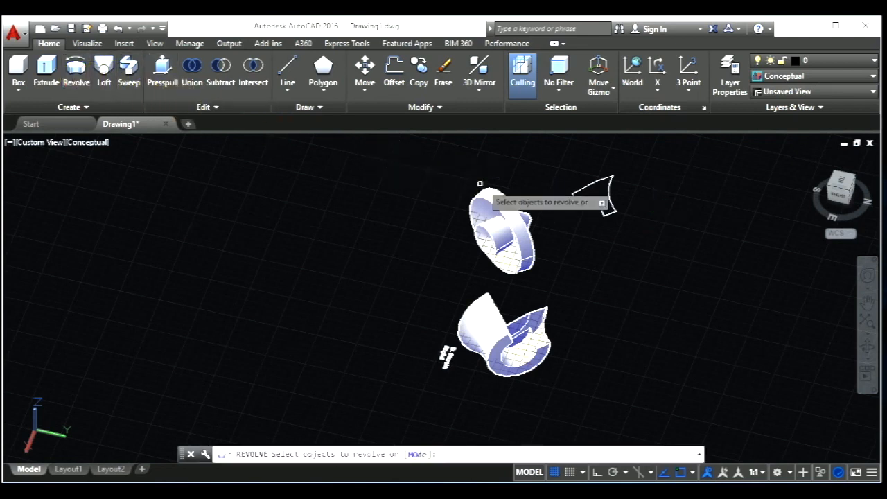
pyautogui.click(640, 219)
pyautogui.click(529, 147)
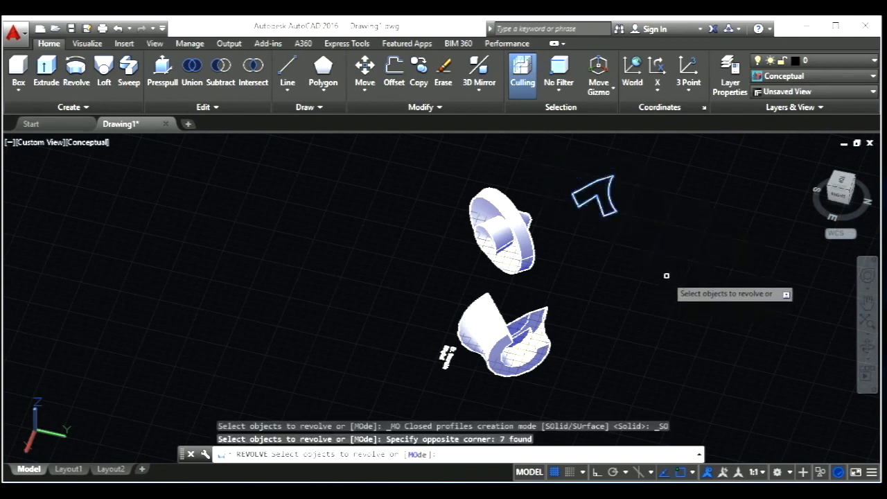
pyautogui.press('Return')
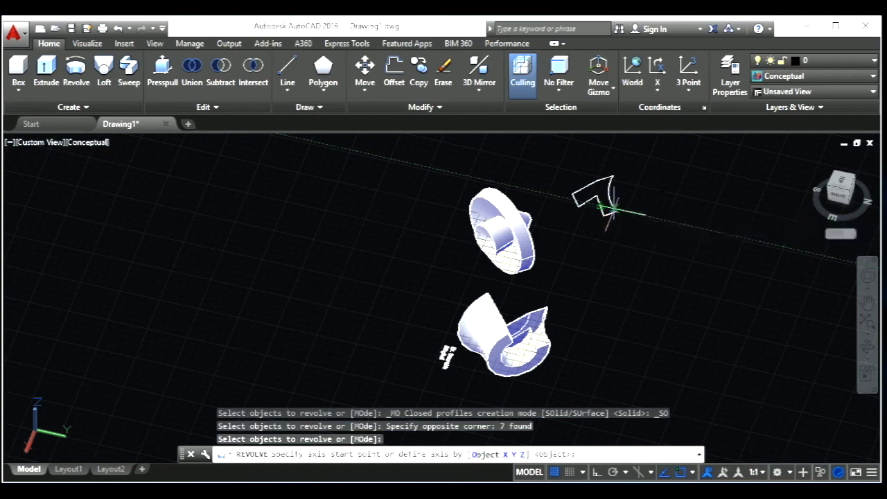
pyautogui.click(614, 209)
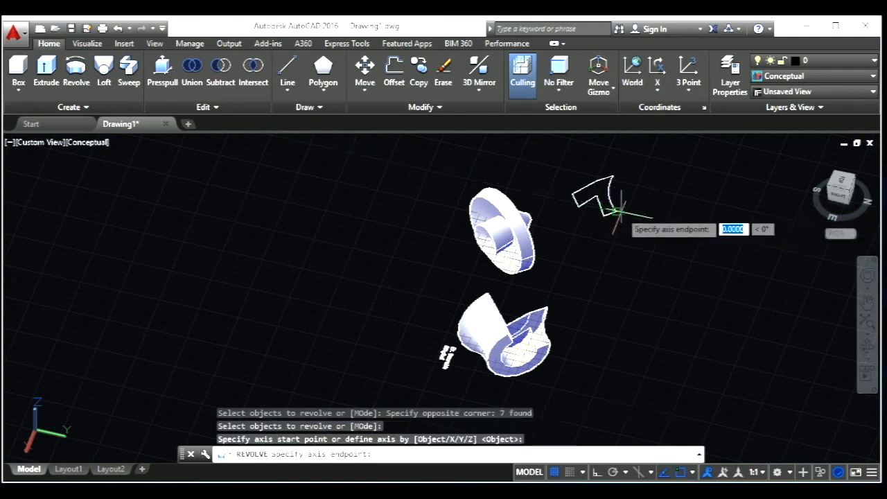
pyautogui.click(628, 161)
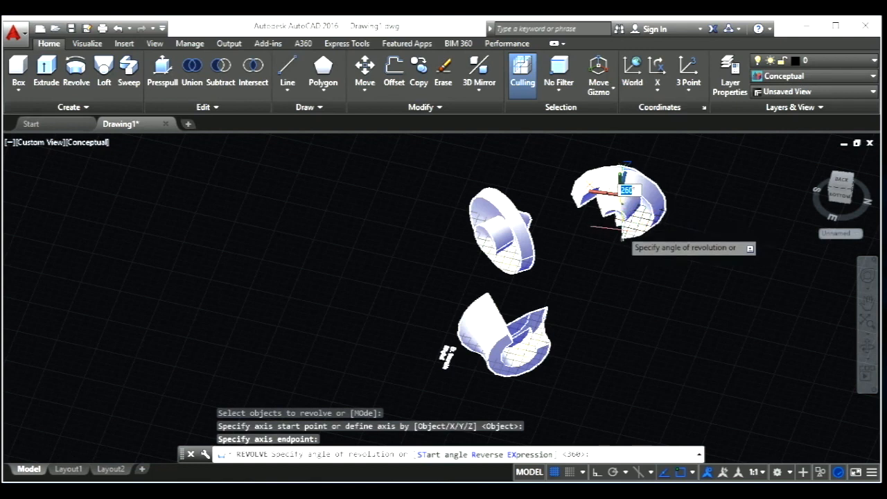
pyautogui.click(625, 182)
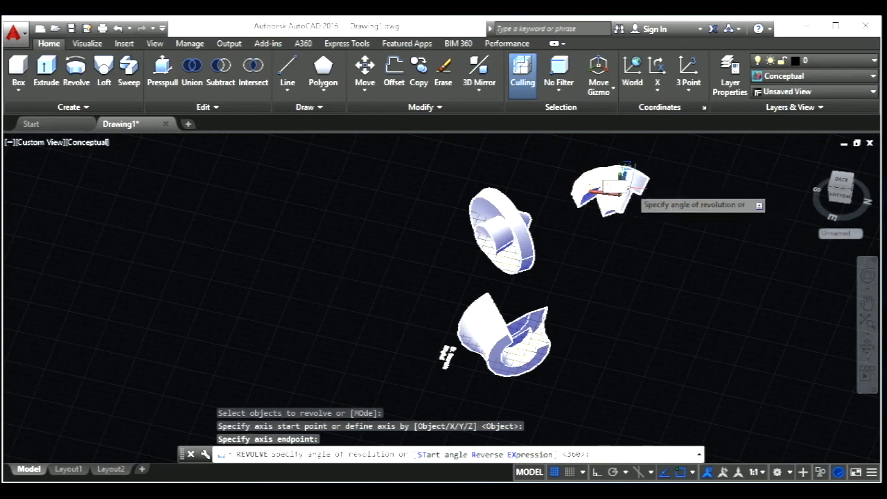
pyautogui.write('180')
pyautogui.press('Return')
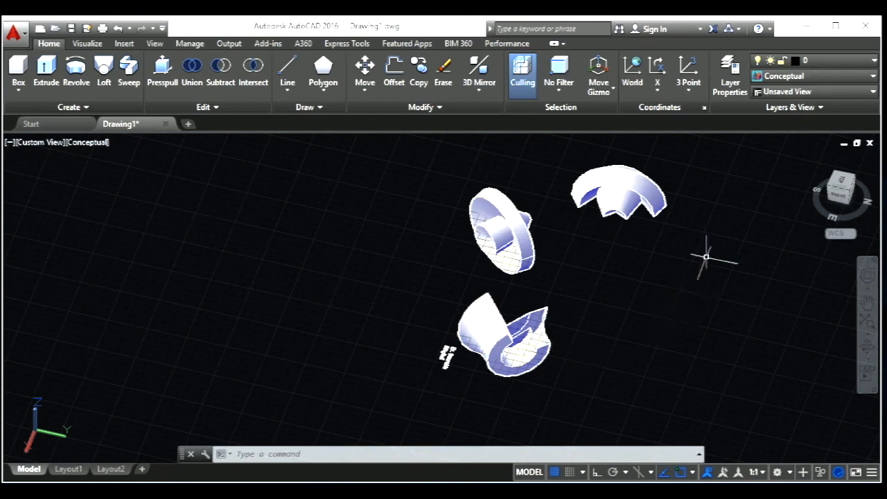
# Delete the three revolved solids and all their leftover pieces from the drawing in the top view
pyautogui.keyDown('shift'); pyautogui.moveTo(769, 326); pyautogui.dragTo(822, 293, button='middle'); pyautogui.keyUp('shift')
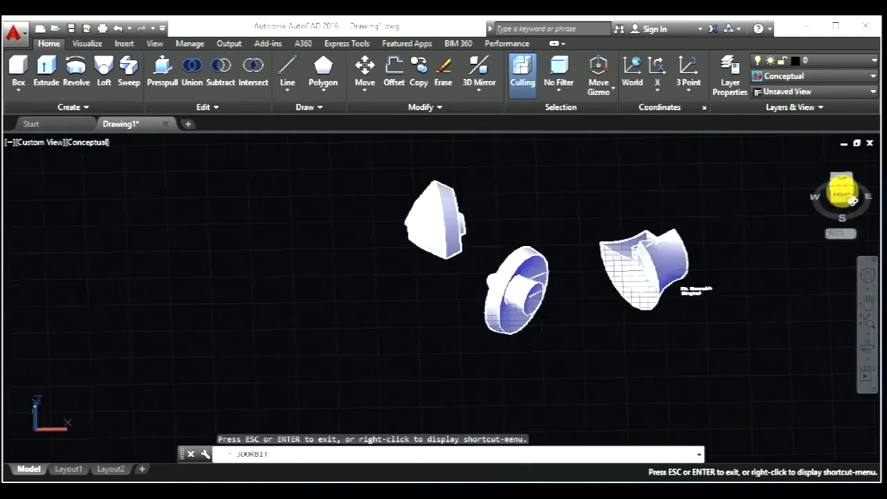
pyautogui.press('Escape')
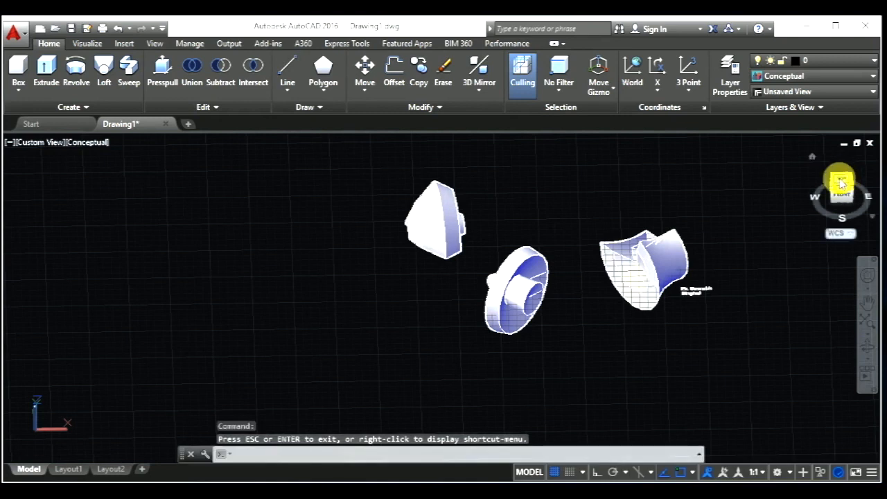
pyautogui.click(841, 183)
pyautogui.scroll(5, 538, 344)
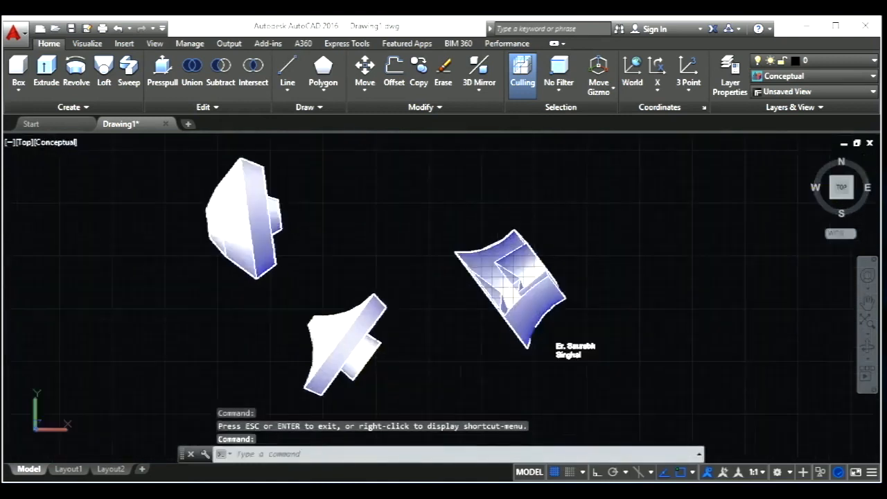
pyautogui.click(537, 363)
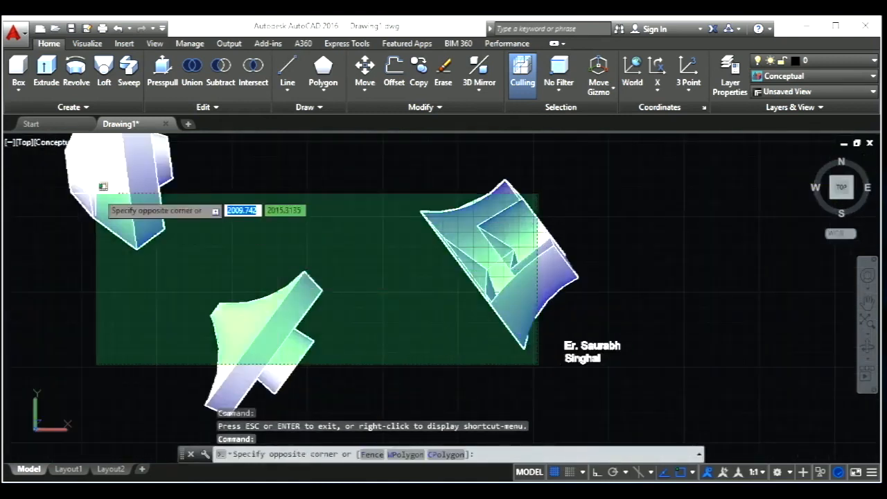
pyautogui.click(92, 187)
pyautogui.press('Delete')
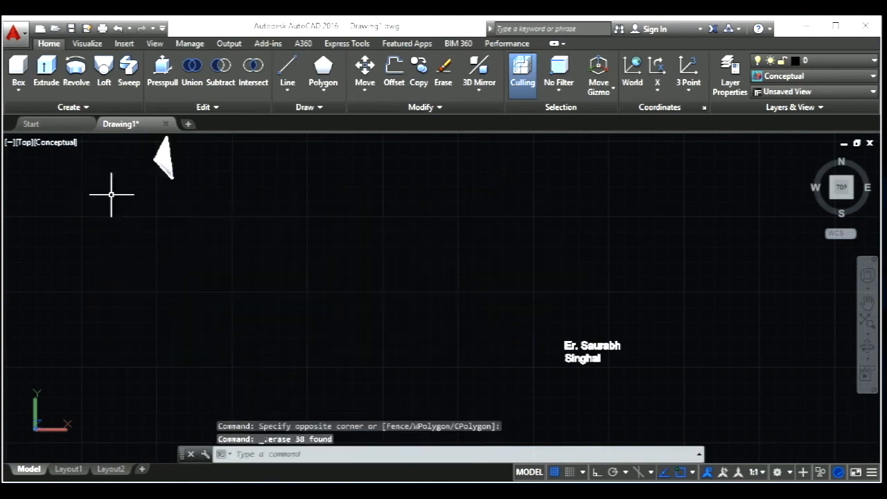
pyautogui.click(204, 200)
pyautogui.click(120, 136)
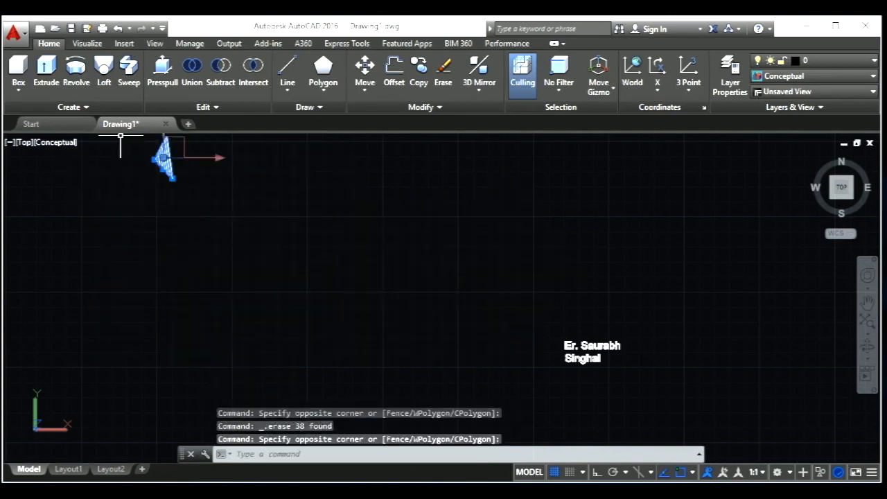
pyautogui.press('Delete')
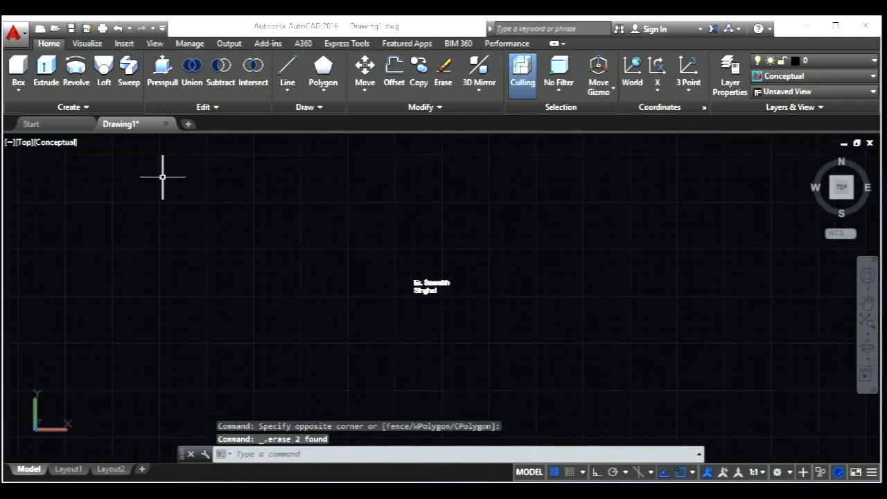
pyautogui.press('Escape')
pyautogui.press('Escape')
pyautogui.press('Escape')
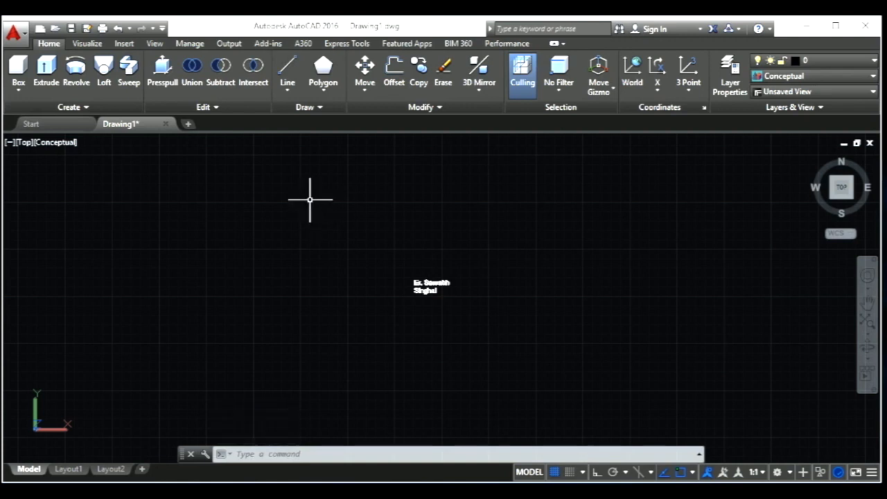
pyautogui.press('Escape')
pyautogui.press('Escape')
pyautogui.press('Escape')
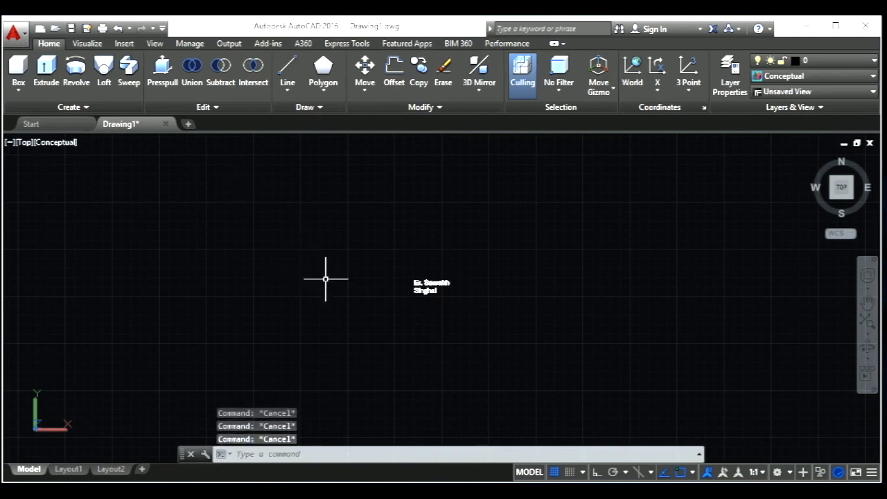
# Draw a horizontal rectangle in the top view, just west of the text label
pyautogui.write('rec')
pyautogui.press('Return')
pyautogui.click(270, 267)
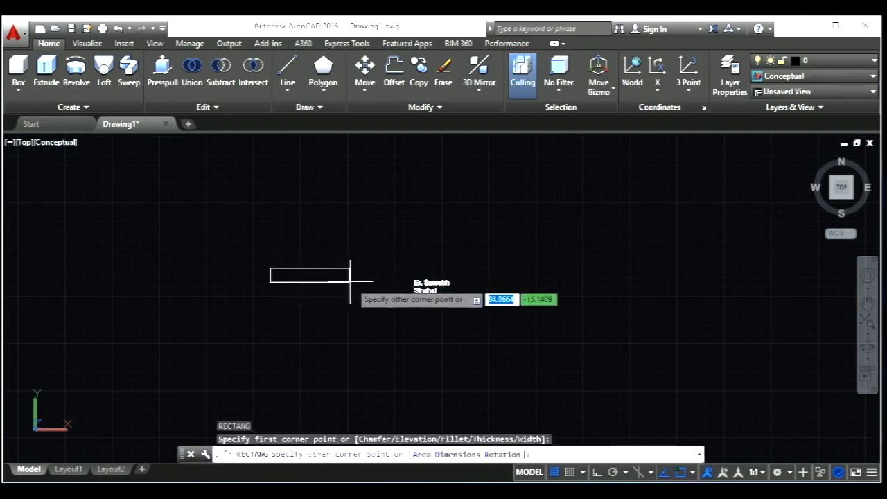
pyautogui.click(366, 324)
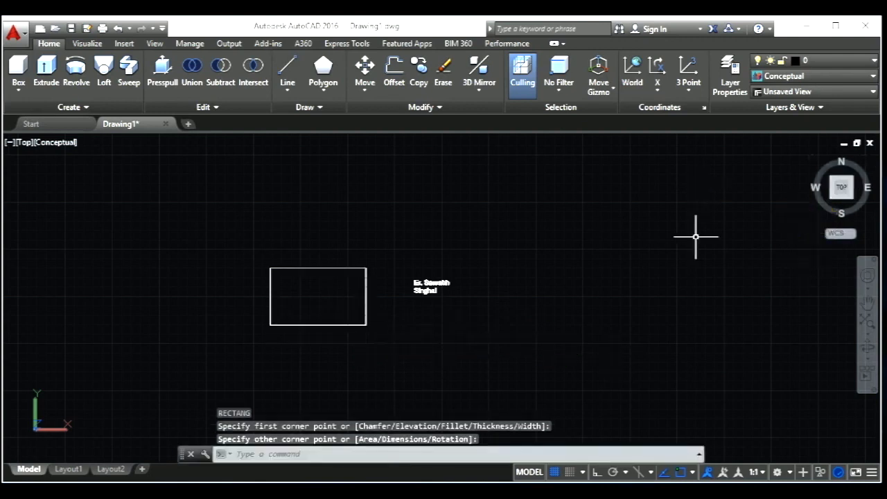
# Draw a circle with a radius of about 21.4 at a height above the rectangle, working in a corner side view
pyautogui.moveTo(840, 188); pyautogui.dragTo(834, 201)
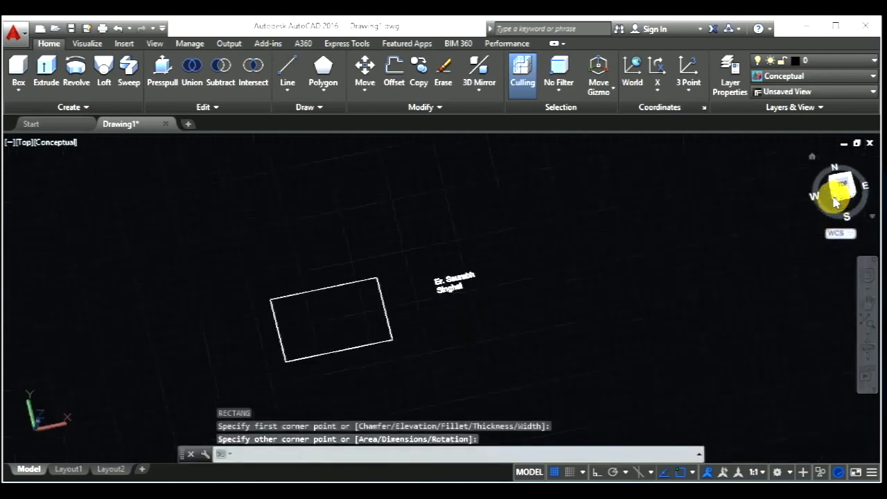
pyautogui.click(842, 197)
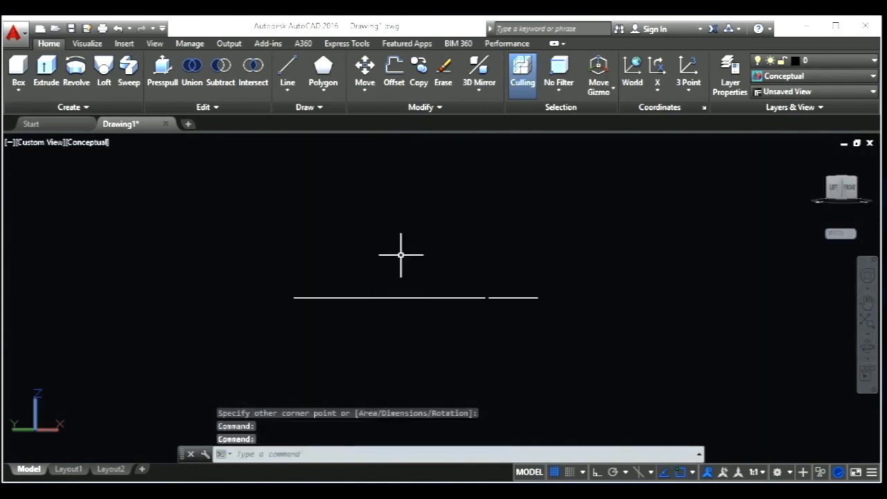
pyautogui.write('c')
pyautogui.press('Return')
pyautogui.click(360, 158)
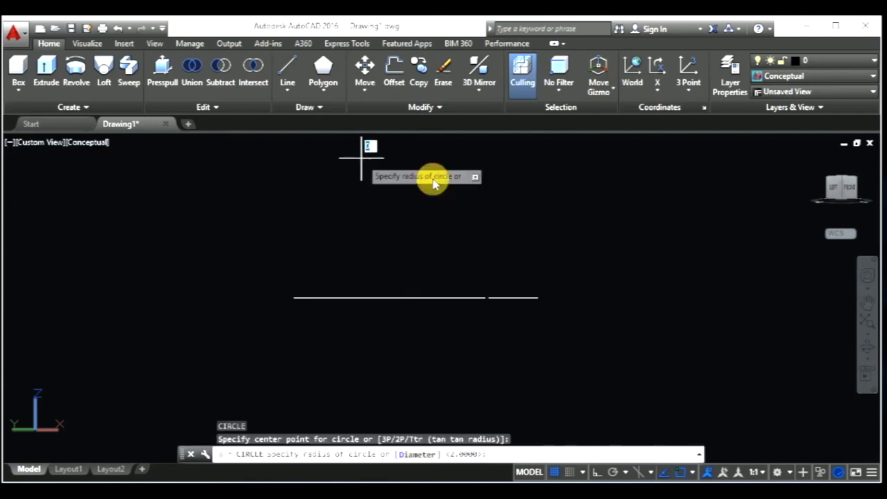
pyautogui.click(395, 167)
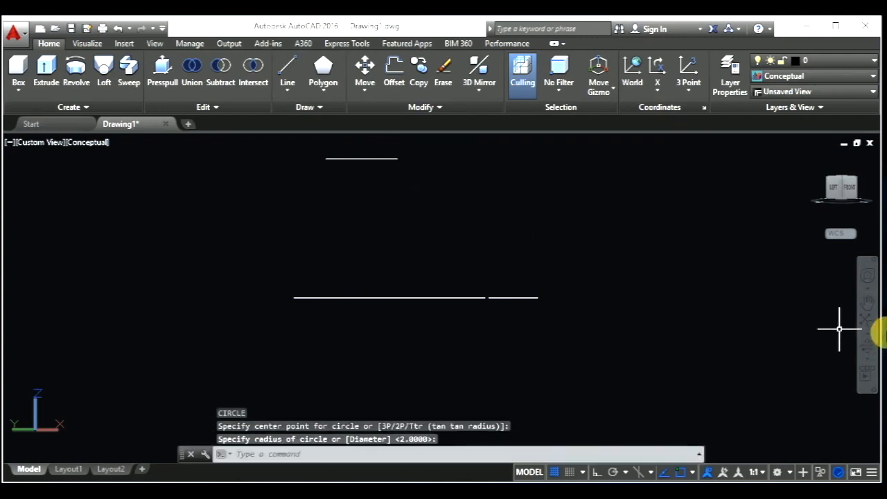
# Draw a larger circle with a radius of about 64.8 at a greater height, above and to one side of the small circle
pyautogui.click(867, 301)
pyautogui.moveTo(538, 219)
pyautogui.mouseDown()
pyautogui.moveTo(547, 295)
pyautogui.moveTo(556, 335)
pyautogui.moveTo(566, 339)
pyautogui.mouseUp()
pyautogui.press('Escape')
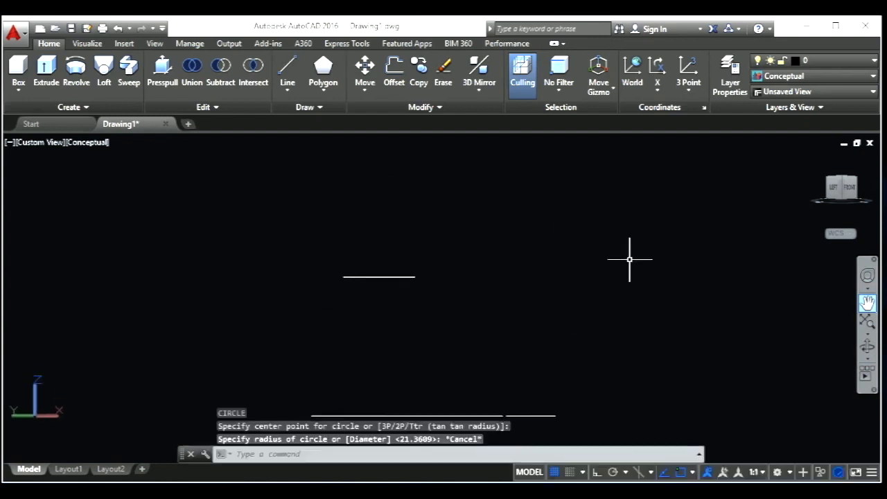
pyautogui.click(509, 168)
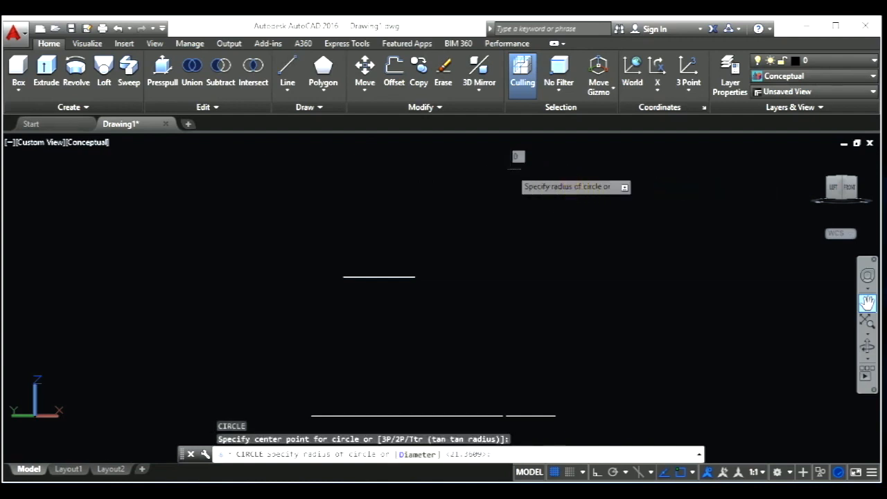
pyautogui.press('Escape')
pyautogui.press('space')
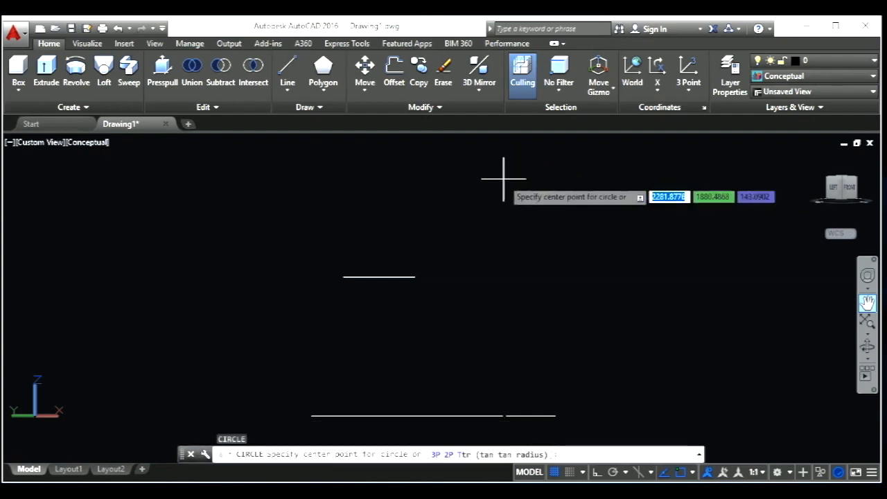
pyautogui.click(506, 178)
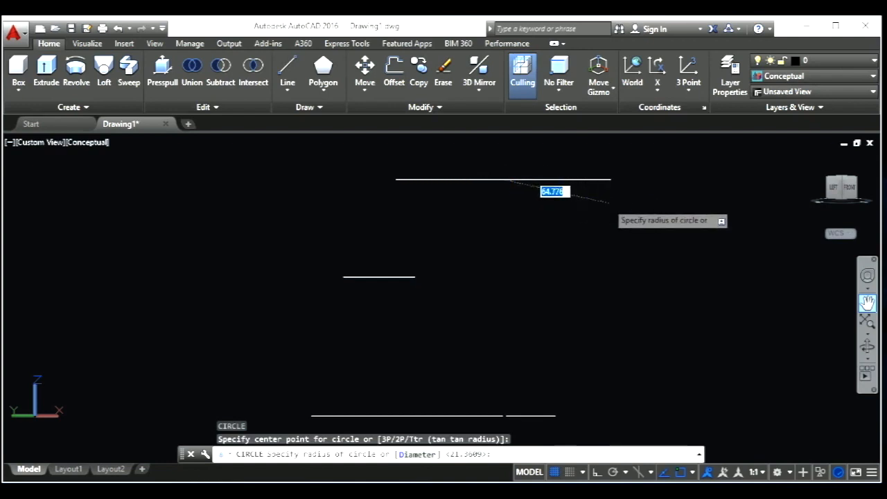
pyautogui.press('Escape')
pyautogui.press('Escape')
pyautogui.press('Escape')
pyautogui.press('Escape')
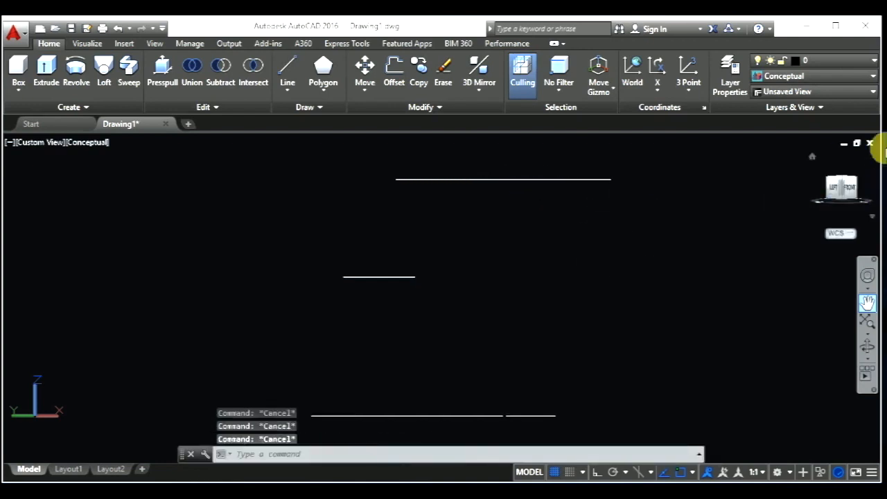
# Loft a solid through the rectangle, the small circle and the large circle in that order, using cross sections only, in the SW Isometric view
pyautogui.click(850, 187)
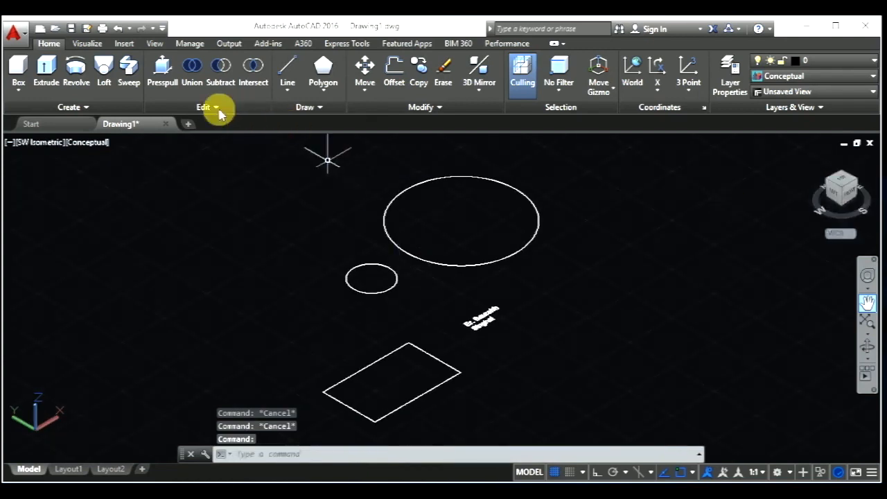
pyautogui.click(103, 69)
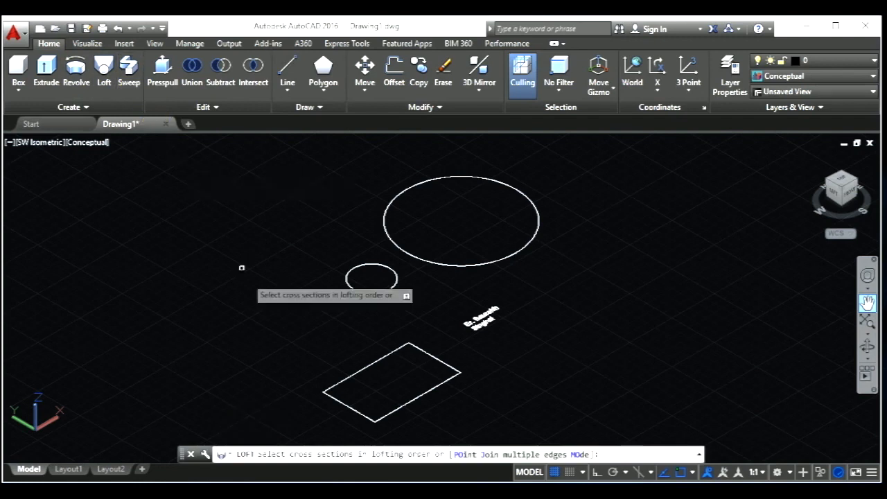
pyautogui.click(377, 416)
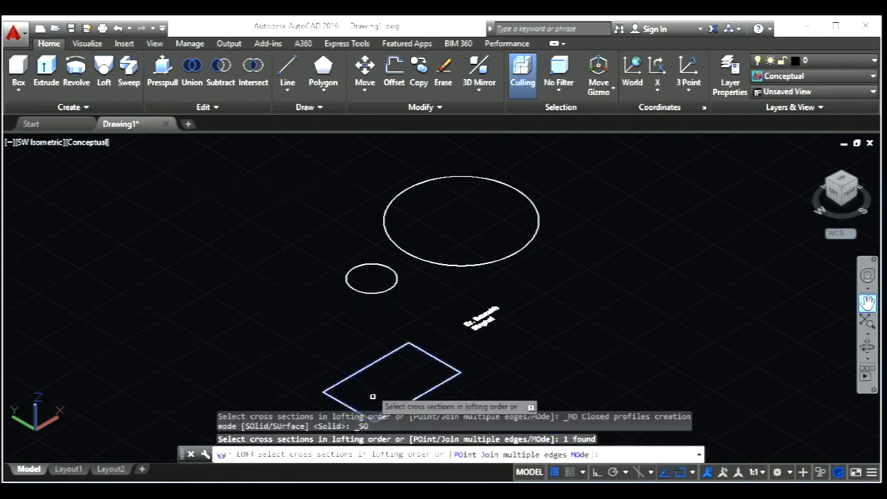
pyautogui.click(365, 291)
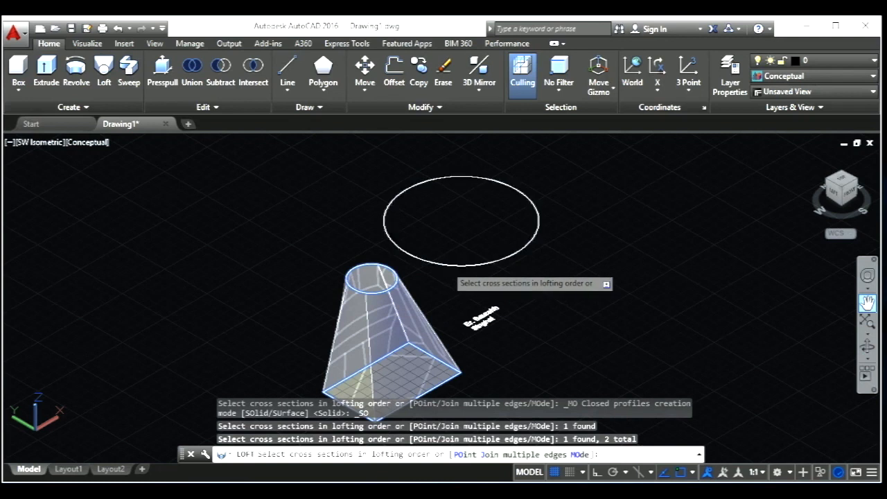
pyautogui.click(445, 264)
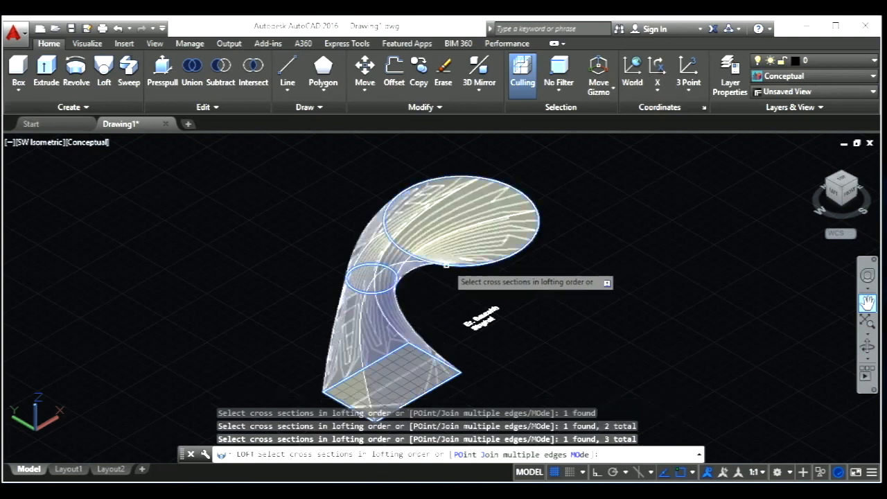
pyautogui.rightClick(620, 367)
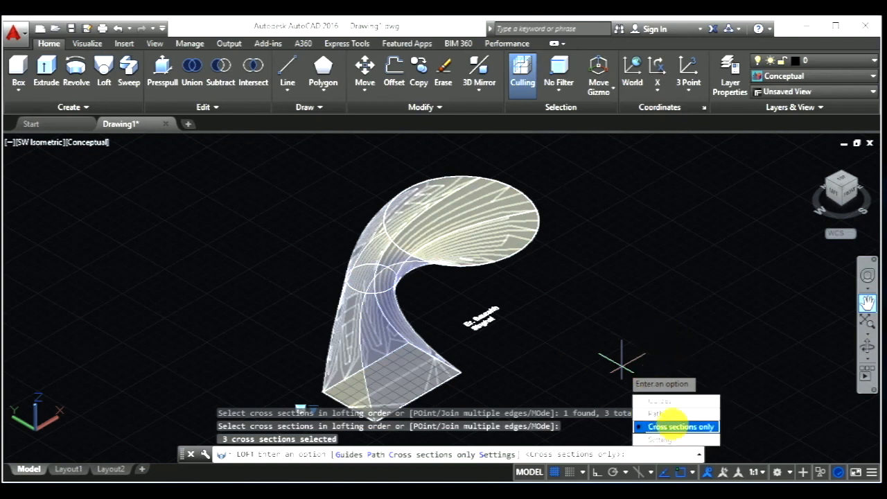
pyautogui.click(708, 428)
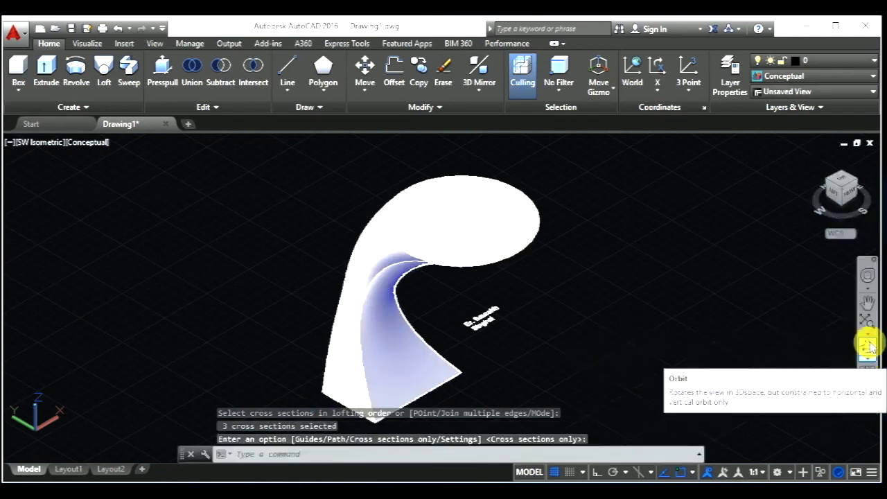
# Inspect the lofted solid from a higher angle, then delete it
pyautogui.press('Return')
pyautogui.keyDown('shift'); pyautogui.moveTo(645, 321); pyautogui.dragTo(796, 255, button='middle'); pyautogui.keyUp('shift')
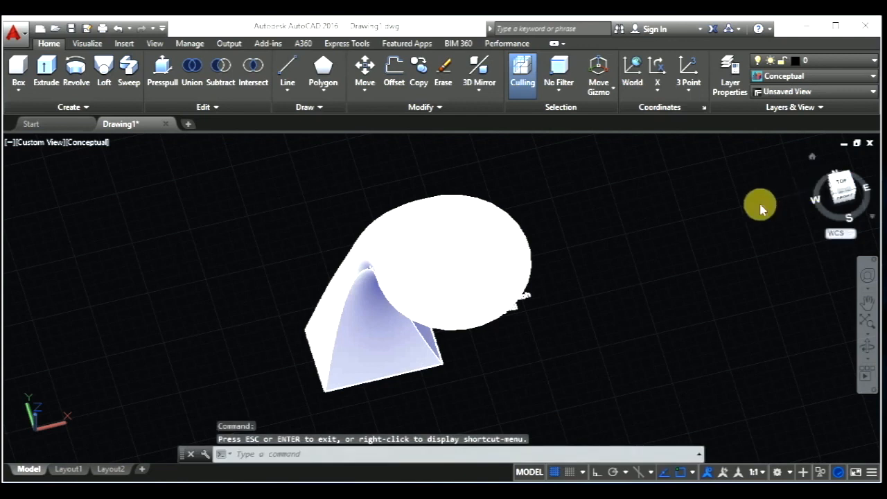
pyautogui.press('Escape')
pyautogui.press('Escape')
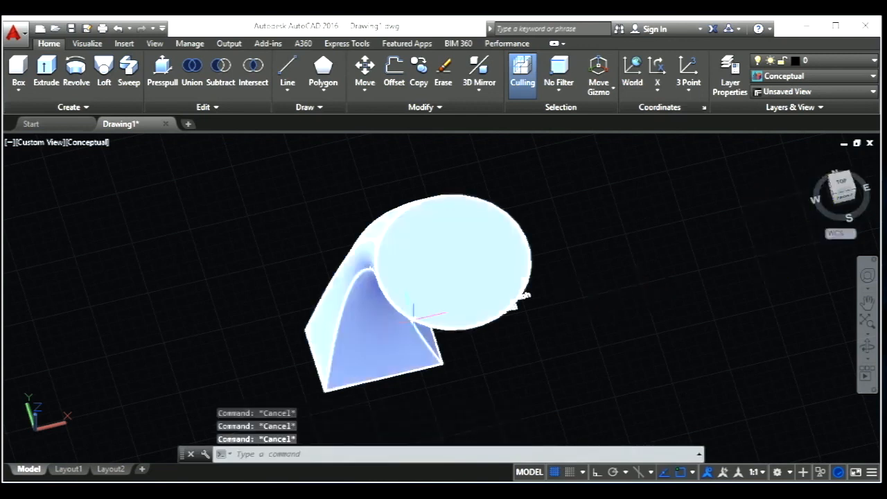
pyautogui.click(413, 318)
pyautogui.press('Delete')
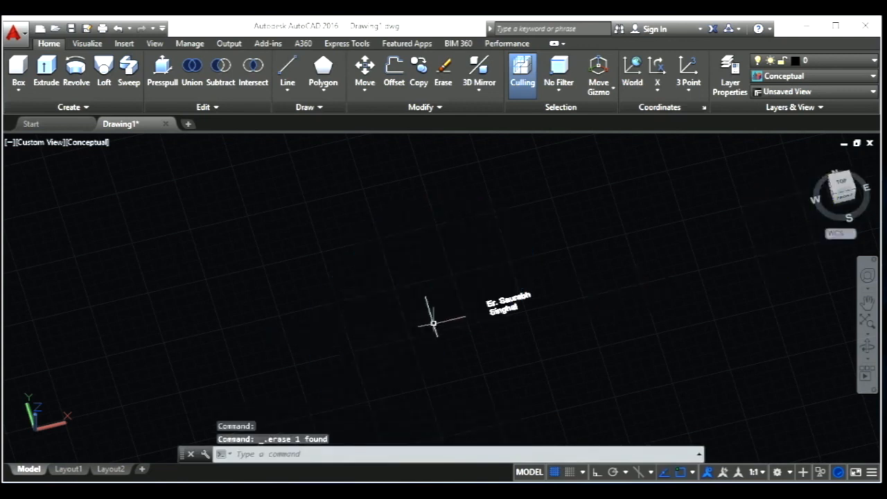
# Draw a small, narrow horizontal rectangle in the top view, northwest of the text label
pyautogui.click(842, 182)
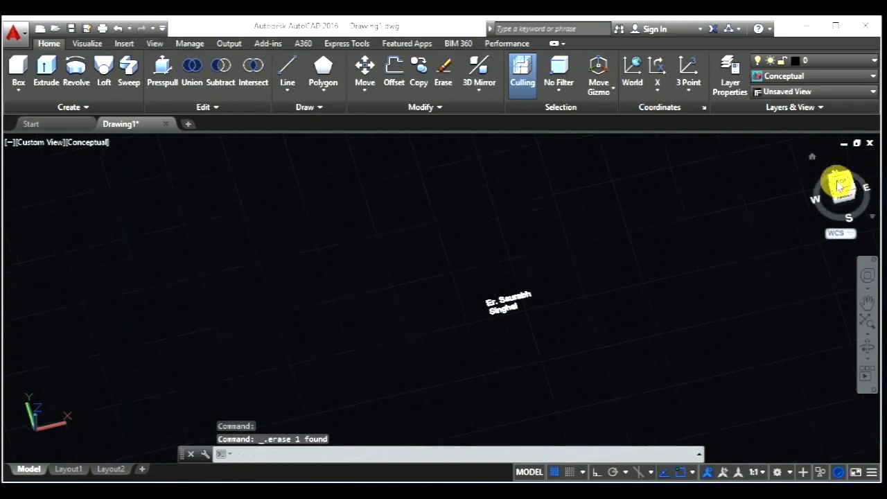
pyautogui.scroll(-3, 552, 292)
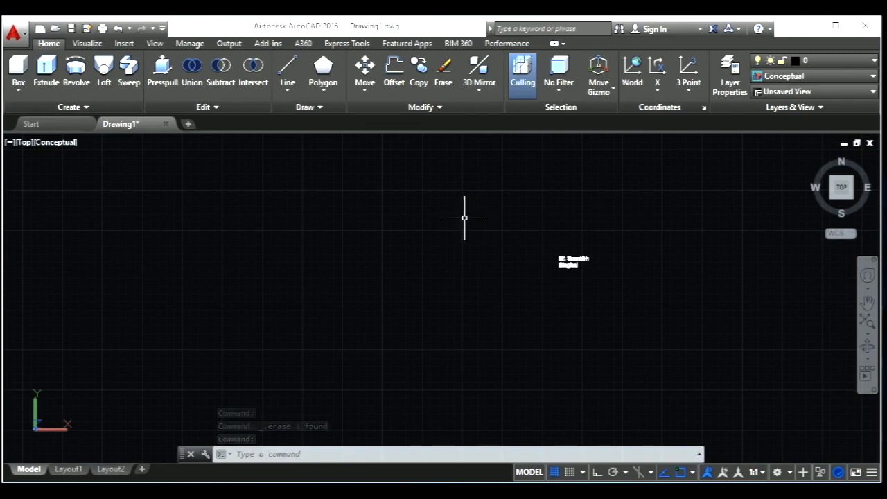
pyautogui.press('Escape')
pyautogui.press('Escape')
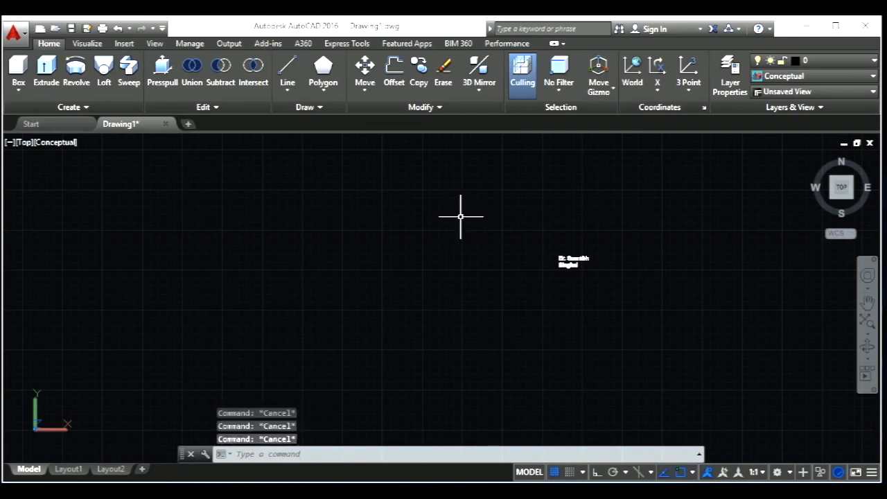
pyautogui.write('rec')
pyautogui.press('Return')
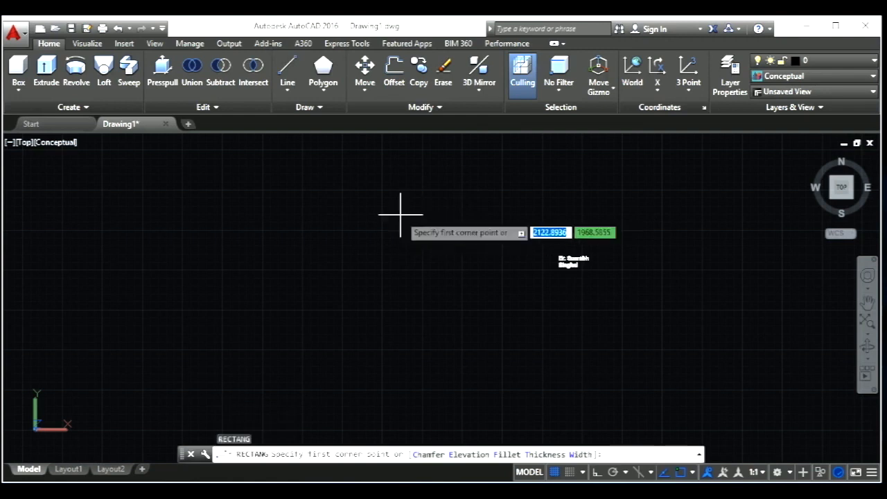
pyautogui.click(401, 214)
pyautogui.click(425, 222)
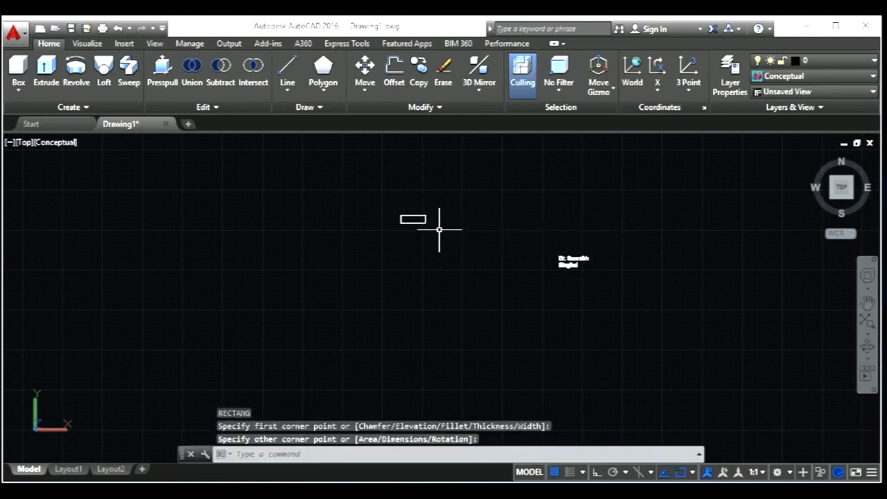
# Draw a circle centred on the midpoint of the small rectangle's east edge, overlapping the rectangle
pyautogui.write('c')
pyautogui.press('Return')
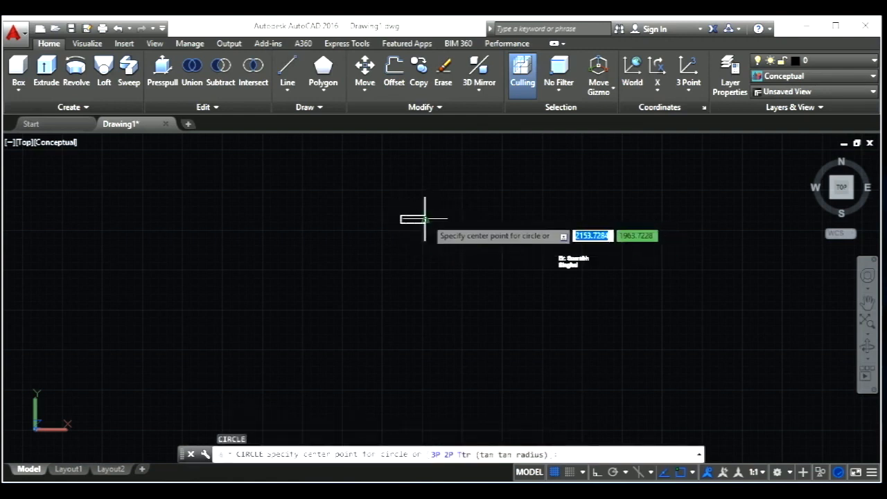
pyautogui.scroll(3, 416, 216)
pyautogui.click(425, 219)
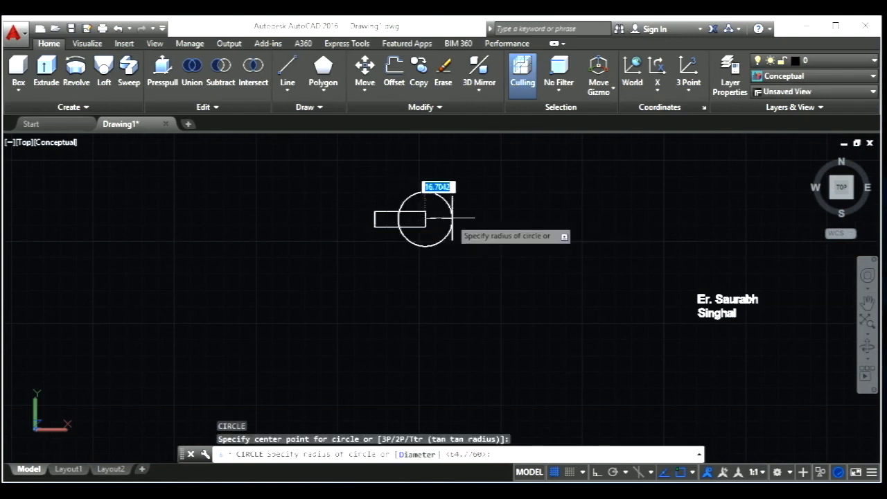
pyautogui.click(447, 216)
pyautogui.press('Escape')
pyautogui.press('Escape')
pyautogui.press('Escape')
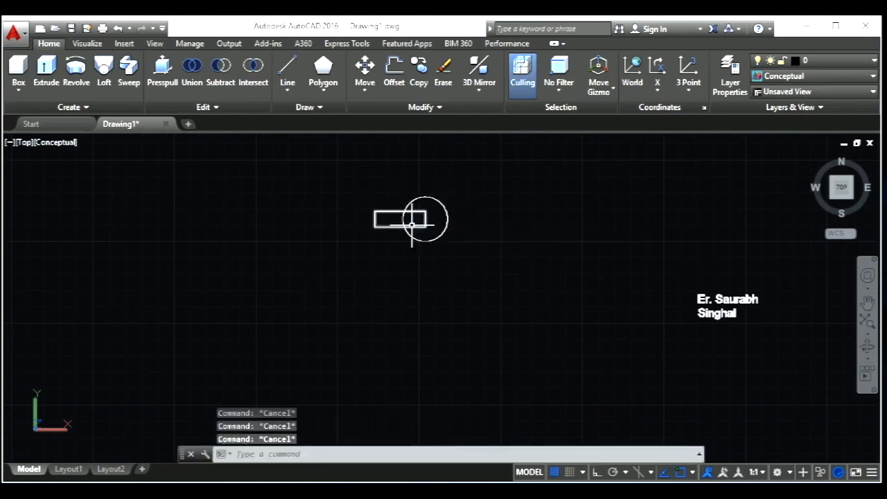
# Trim away the portions of the rectangle that lie inside the circle
pyautogui.click(409, 230)
pyautogui.press('Return')
pyautogui.press('Return')
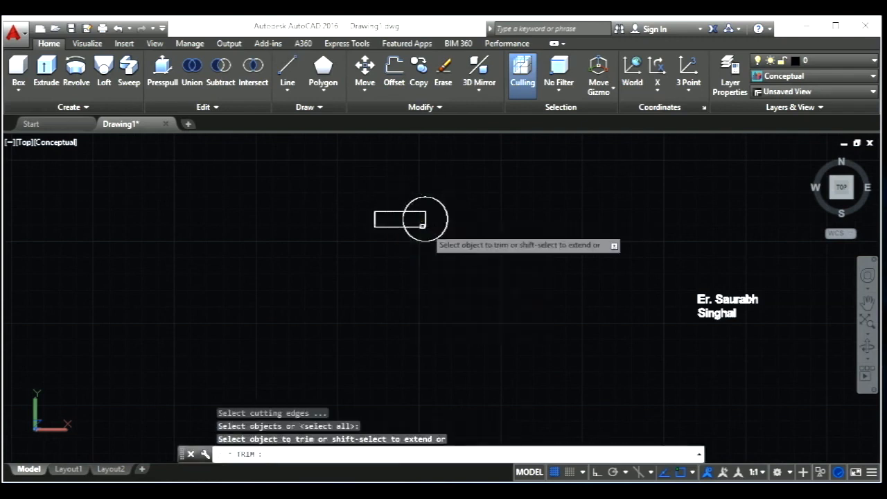
pyautogui.click(432, 231)
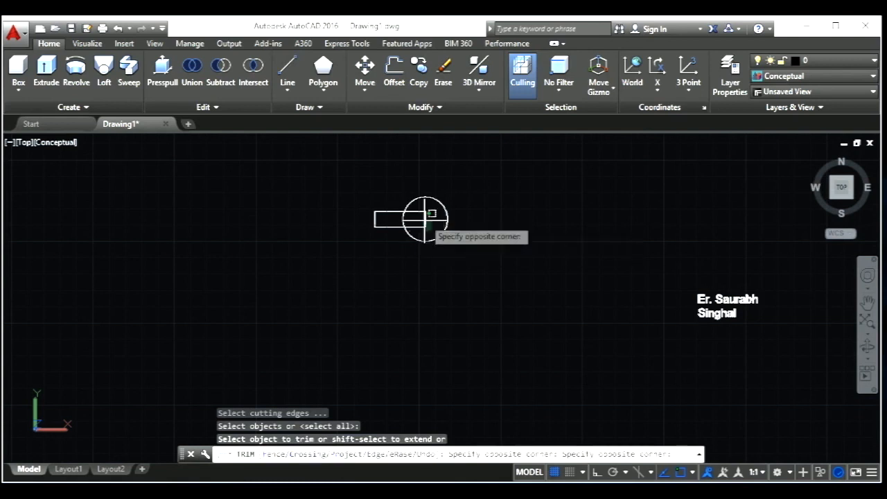
pyautogui.click(420, 213)
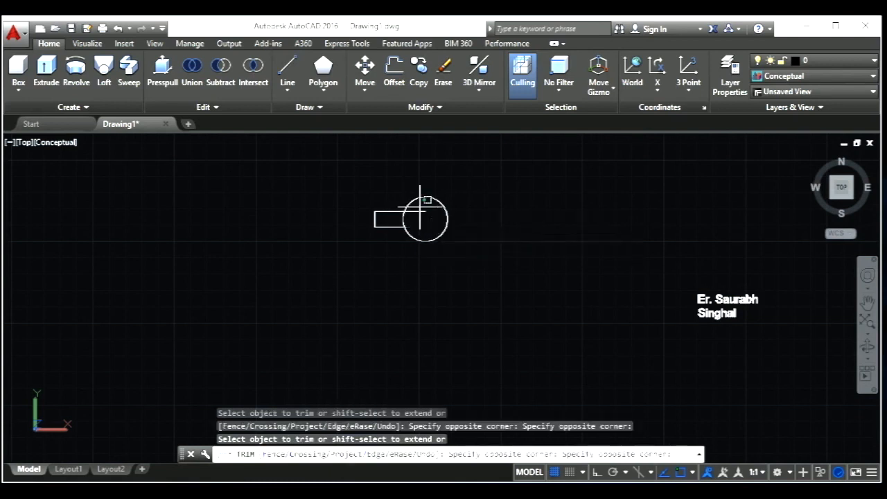
pyautogui.click(416, 213)
pyautogui.press('Escape')
pyautogui.press('Escape')
pyautogui.press('Escape')
pyautogui.press('Escape')
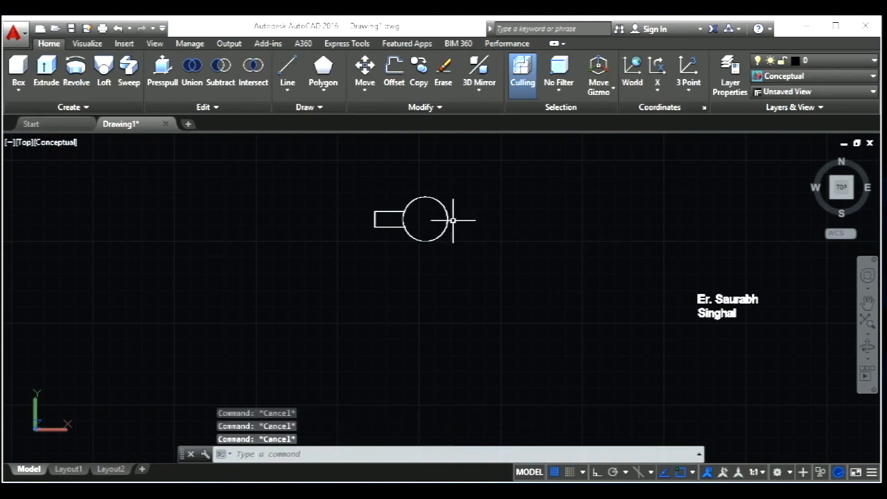
# Presspull the bounded area of the trimmed rectangle to a height of 5
pyautogui.click(162, 72)
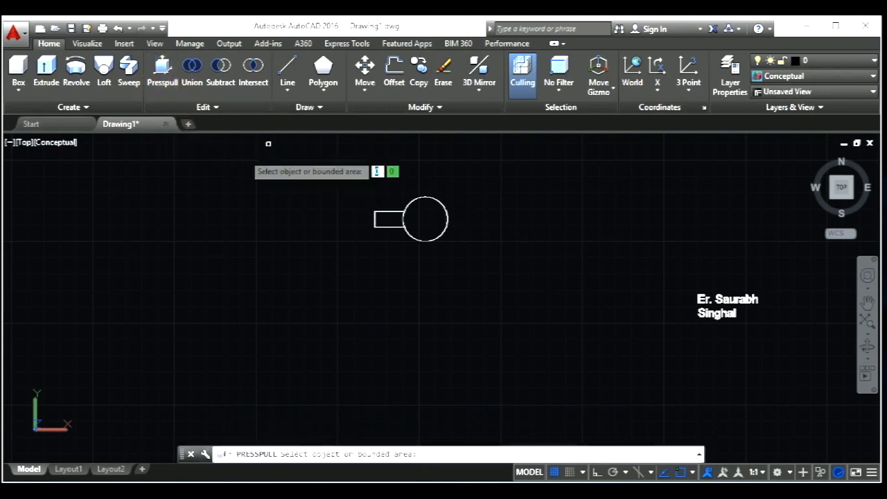
pyautogui.scroll(6, 364, 214)
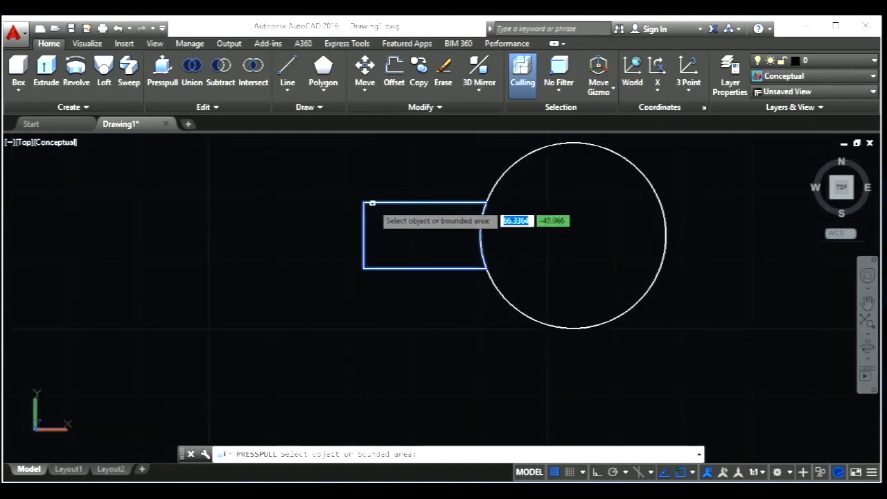
pyautogui.click(425, 237)
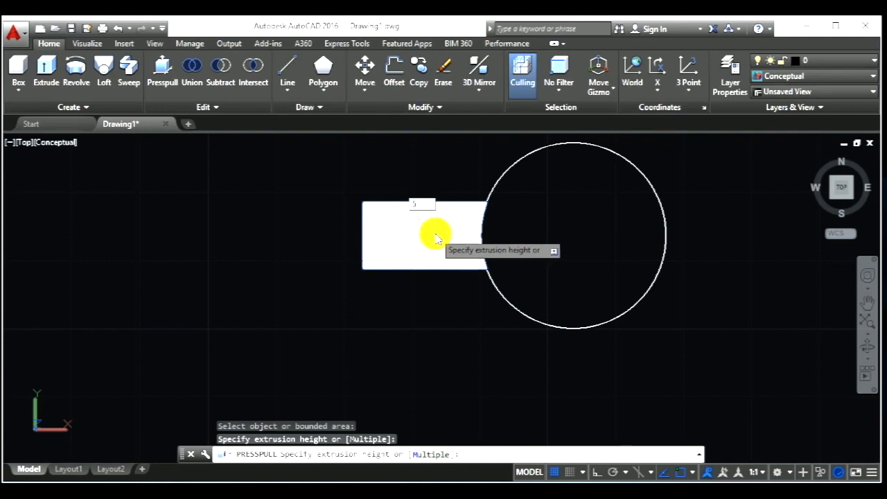
pyautogui.write('5')
pyautogui.press('Return')
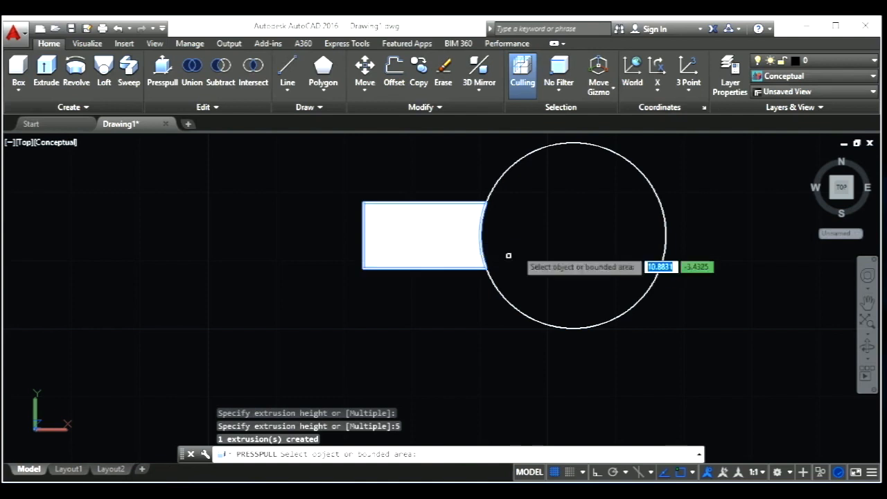
# Presspull the circular area to a height of 7
pyautogui.click(164, 76)
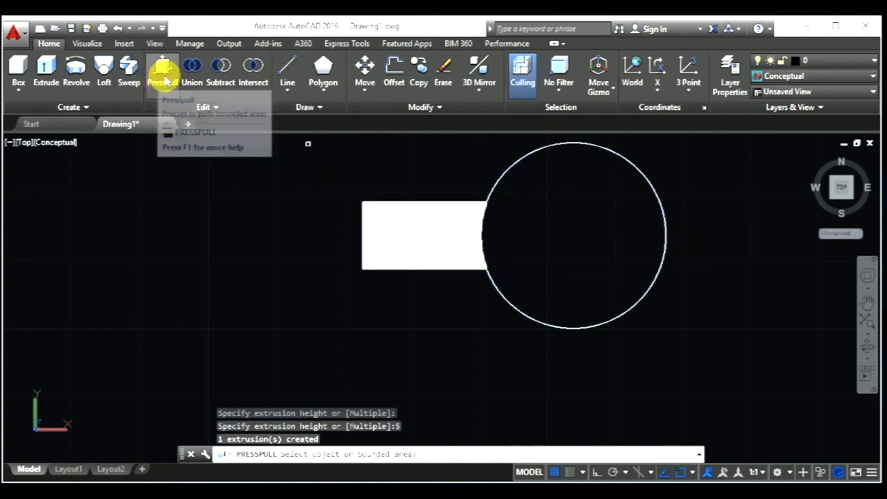
pyautogui.click(578, 222)
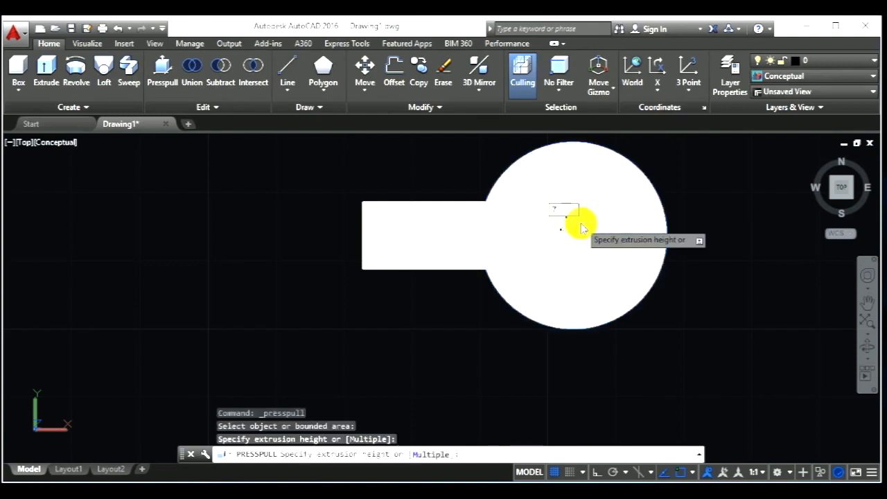
pyautogui.write('7')
pyautogui.press('Return')
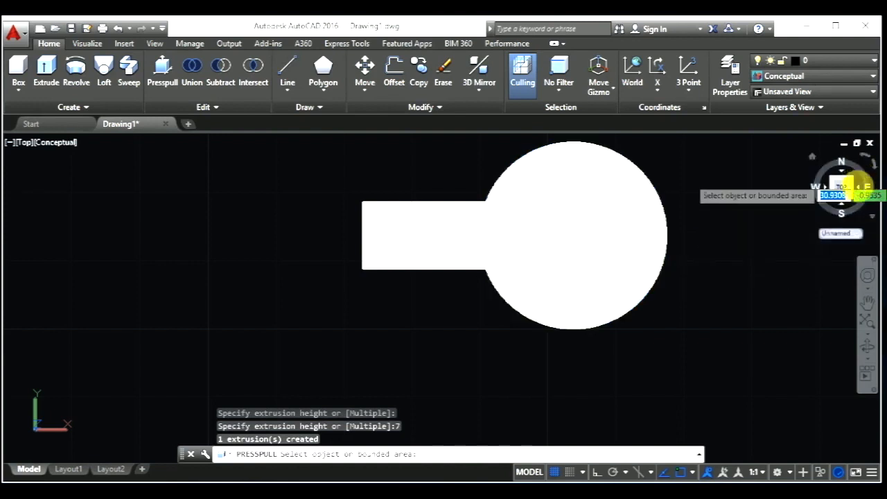
pyautogui.press('Return')
pyautogui.press('Escape')
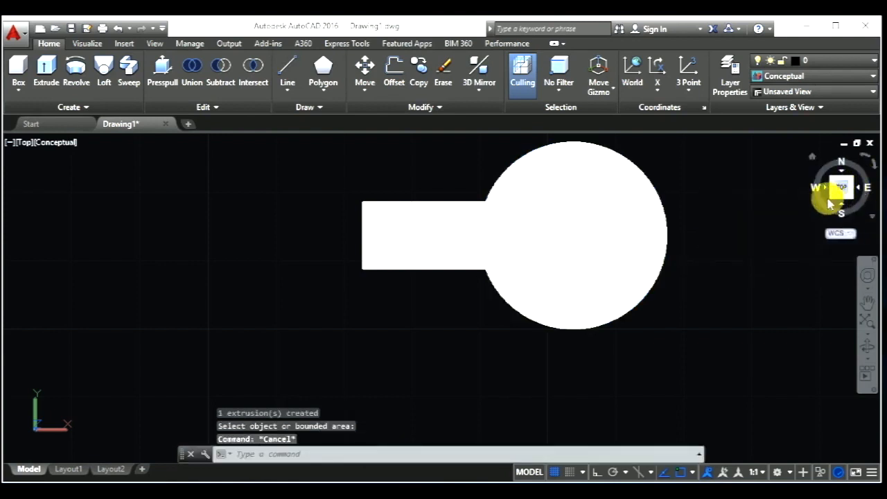
# Inspect the presspulled solid and its two different heights in the southwest isometric view
pyautogui.click(832, 200)
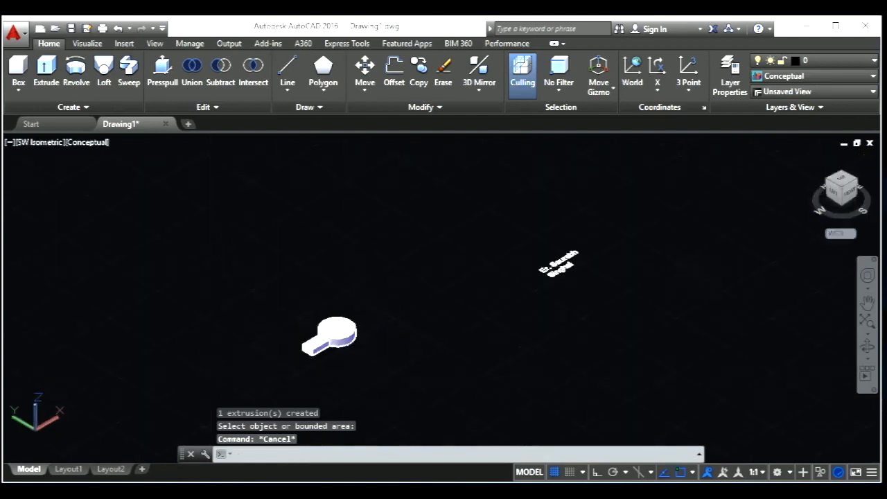
pyautogui.scroll(5, 324, 360)
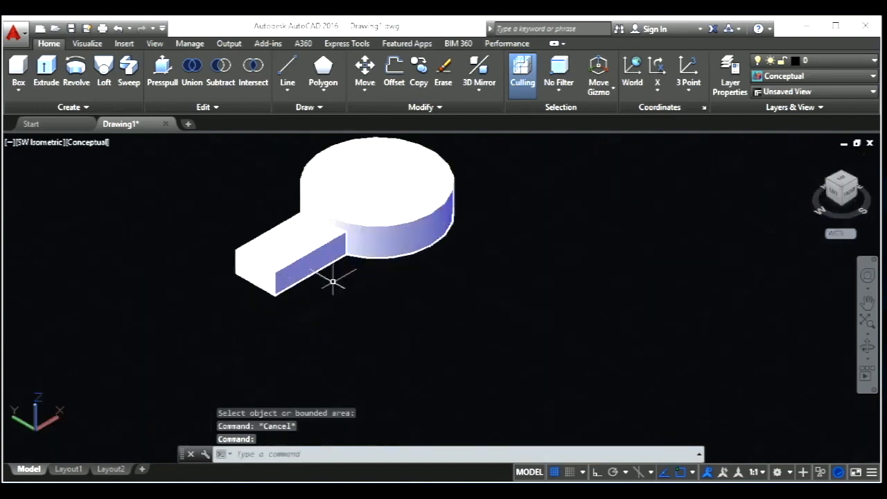
pyautogui.scroll(2, 339, 263)
pyautogui.scroll(2, 350, 236)
pyautogui.scroll(-2, 350, 238)
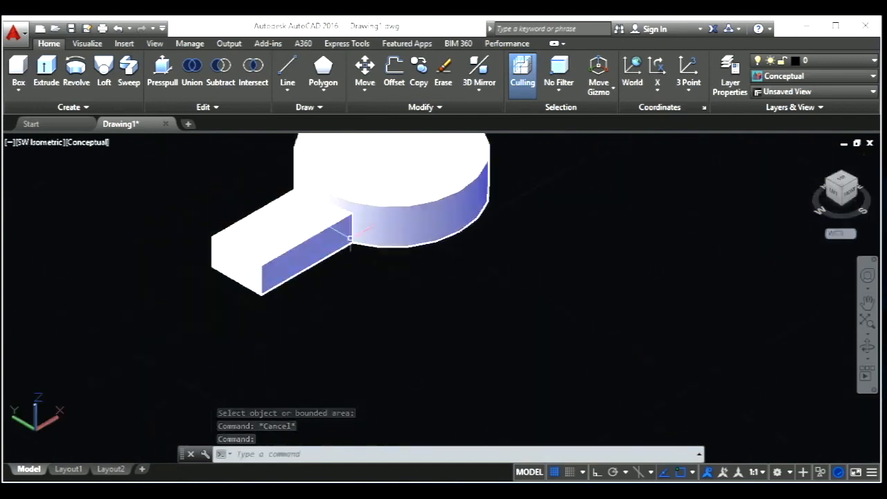
pyautogui.scroll(-2, 360, 246)
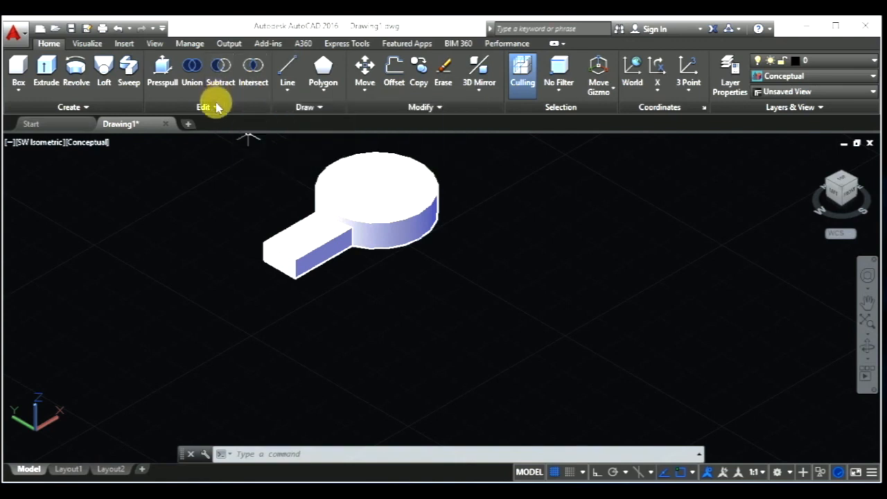
pyautogui.click(215, 110)
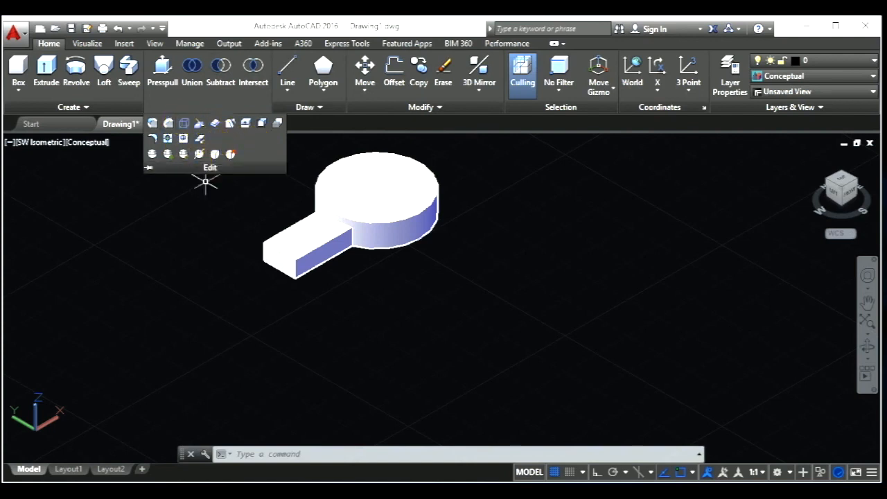
pyautogui.press('Escape')
pyautogui.press('Escape')
pyautogui.press('Escape')
pyautogui.scroll(-4, 208, 194)
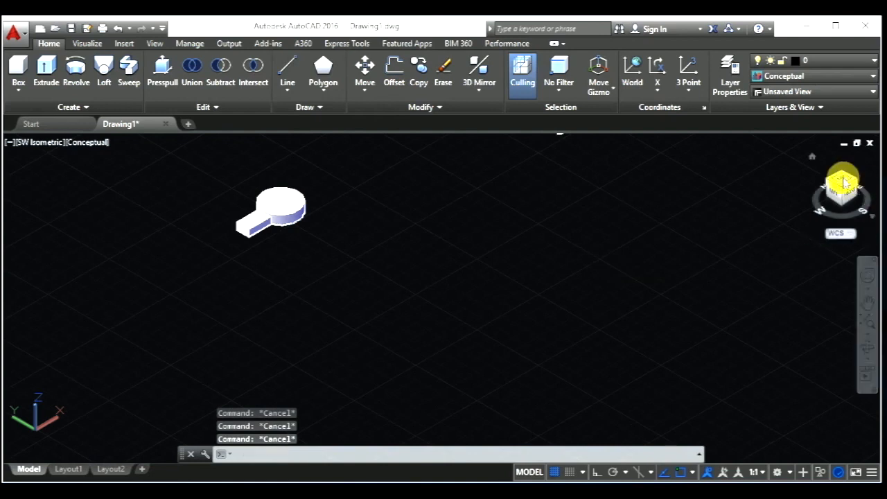
# In the top view, draw two connected line segments forming an inverted V northeast of the presspulled solid
pyautogui.click(843, 182)
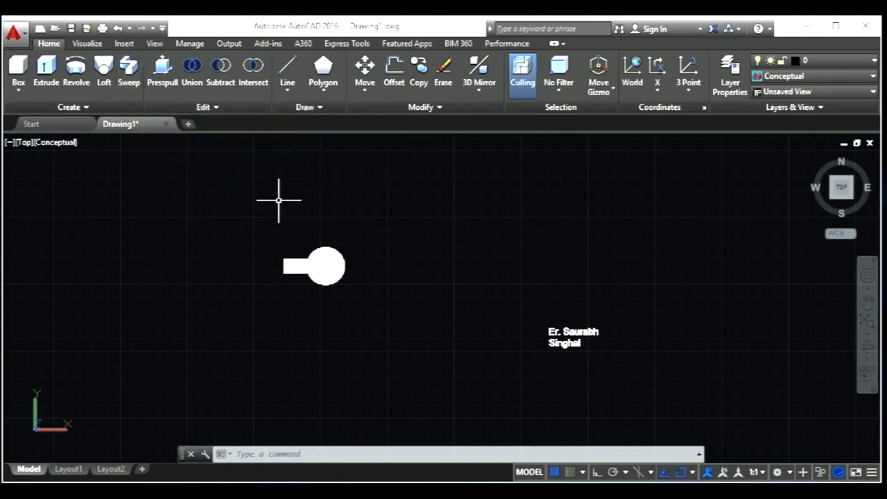
pyautogui.scroll(1, 366, 265)
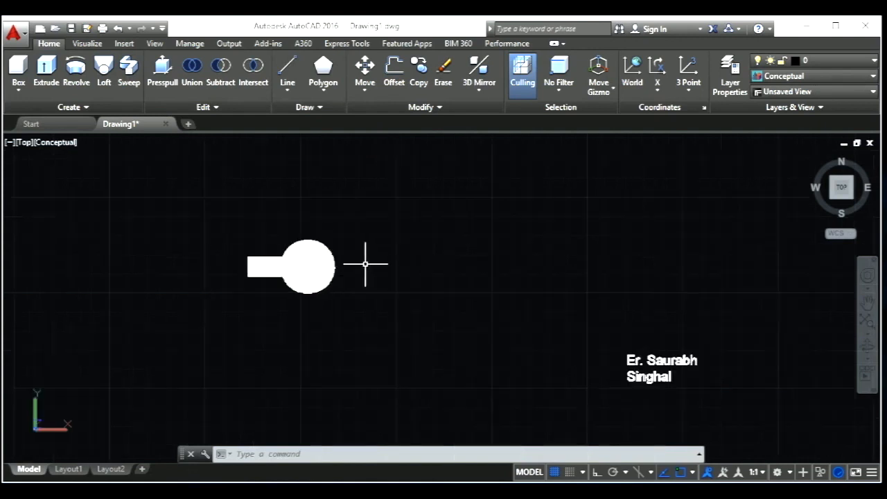
pyautogui.press('Escape')
pyautogui.press('Escape')
pyautogui.press('Escape')
pyautogui.write('l')
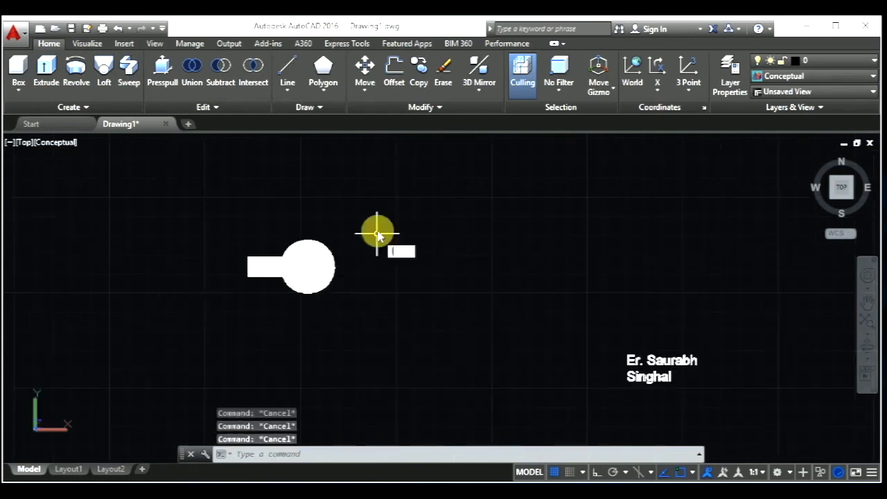
pyautogui.press('Return')
pyautogui.click(378, 195)
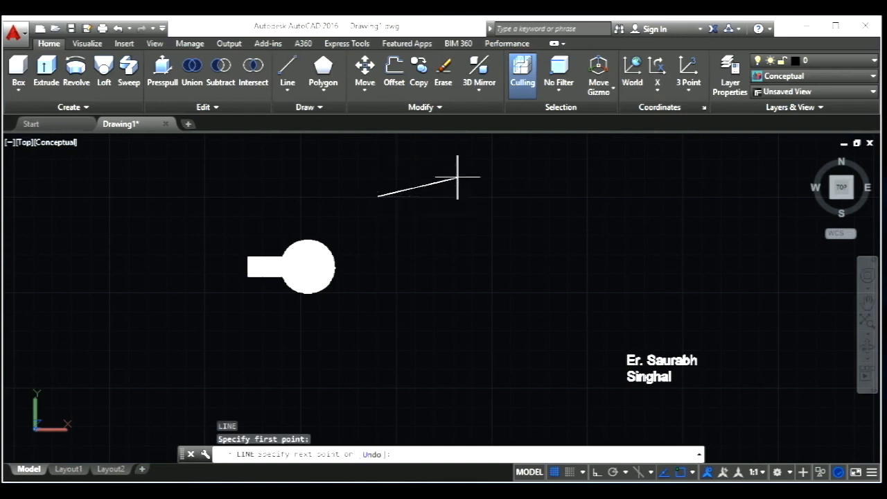
pyautogui.click(457, 178)
pyautogui.click(512, 219)
pyautogui.press('Escape')
pyautogui.press('Escape')
pyautogui.press('Escape')
pyautogui.press('Escape')
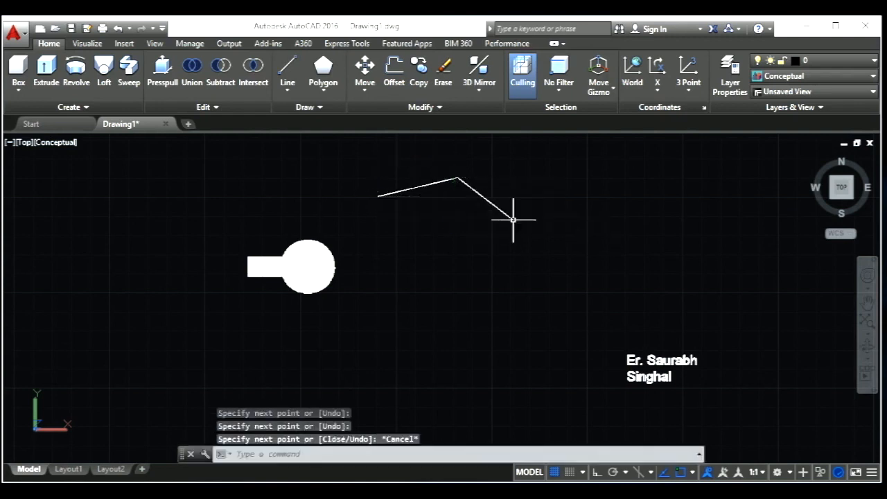
# Draw a two-segment polyline forming a similar inverted V south of the separate line segments
pyautogui.write('p')
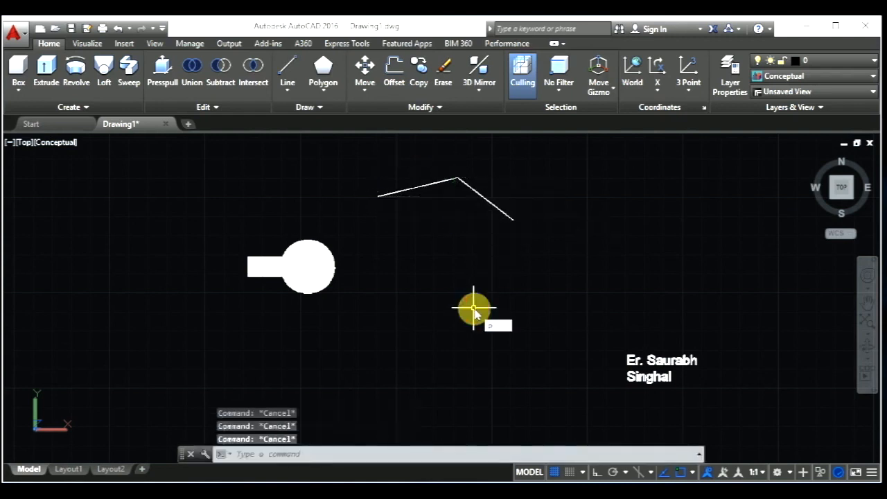
pyautogui.write('l')
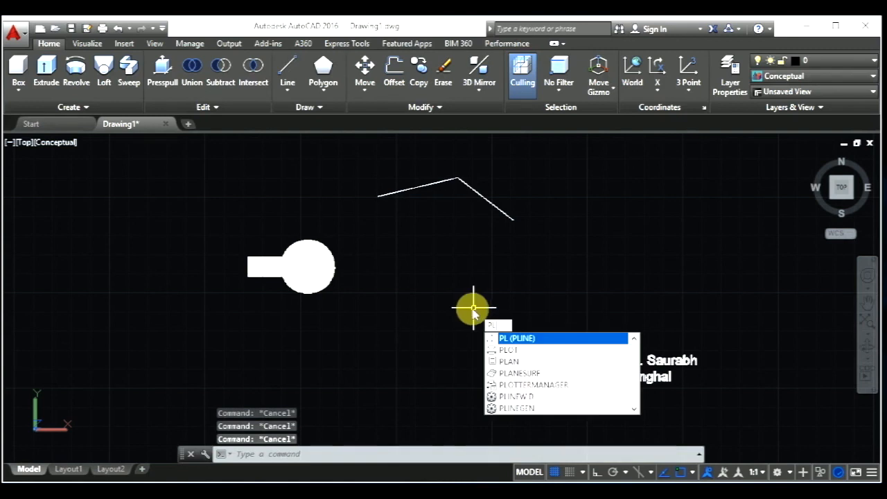
pyautogui.press('Return')
pyautogui.click(440, 310)
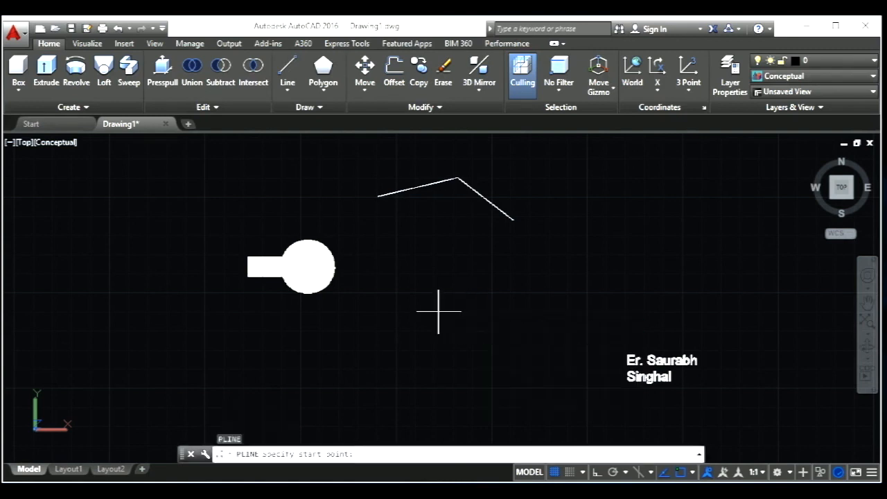
pyautogui.click(523, 277)
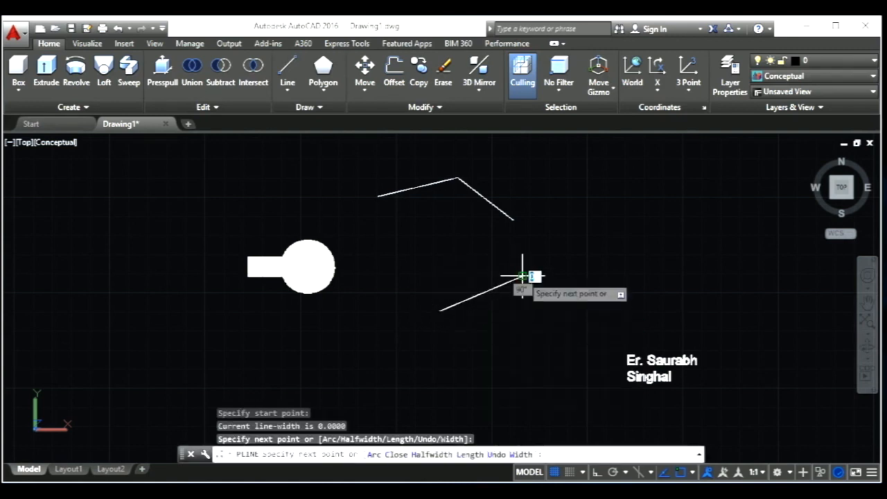
pyautogui.click(579, 324)
pyautogui.press('Escape')
pyautogui.press('Escape')
pyautogui.press('Escape')
pyautogui.press('Escape')
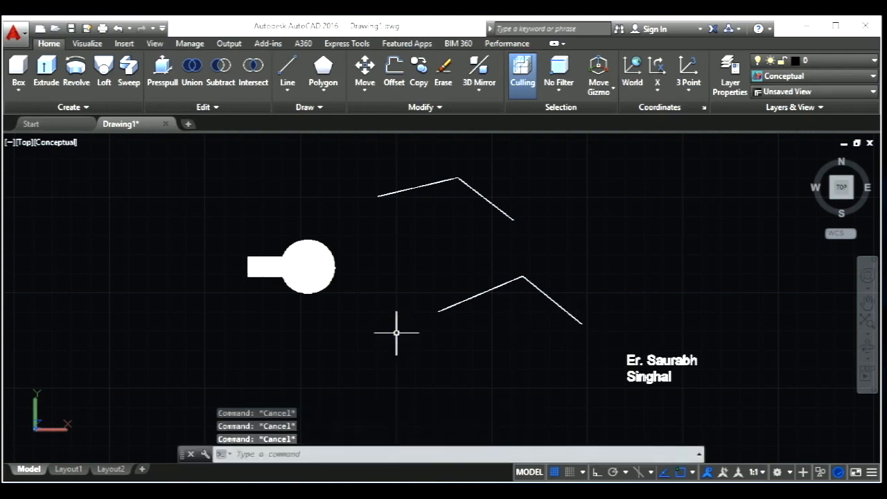
# Draw a circle of radius 5 centred on the west end of the polyline and another on the west end of the line chain
pyautogui.write('c')
pyautogui.press('Return')
pyautogui.click(438, 311)
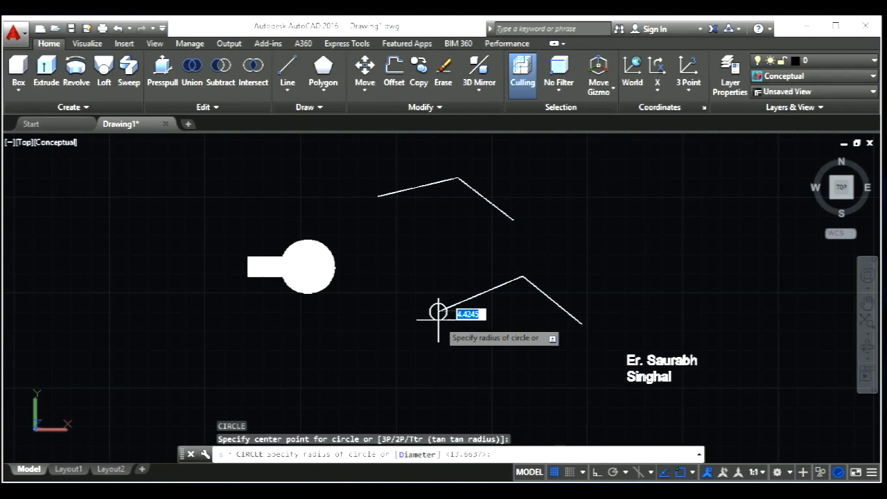
pyautogui.press('Return')
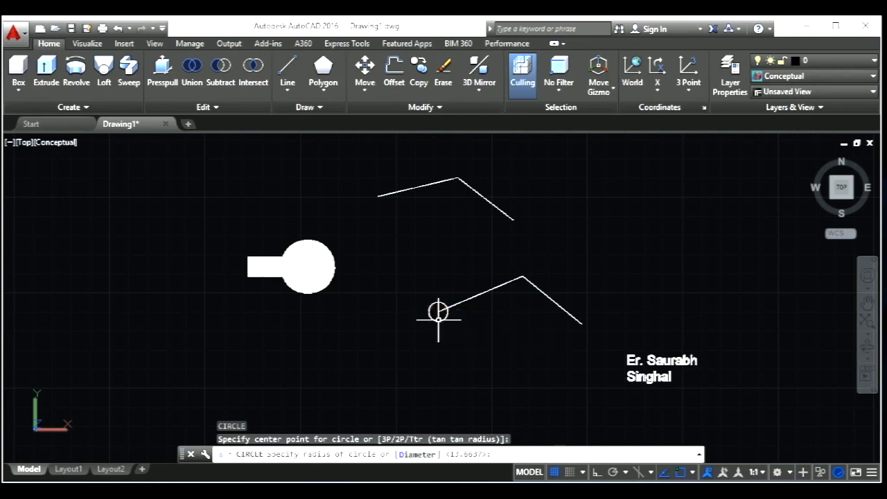
pyautogui.press('Return')
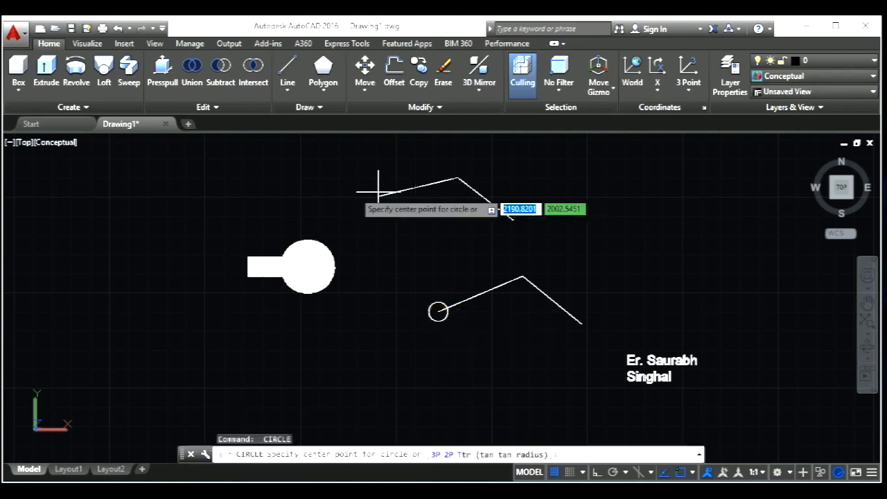
pyautogui.click(377, 196)
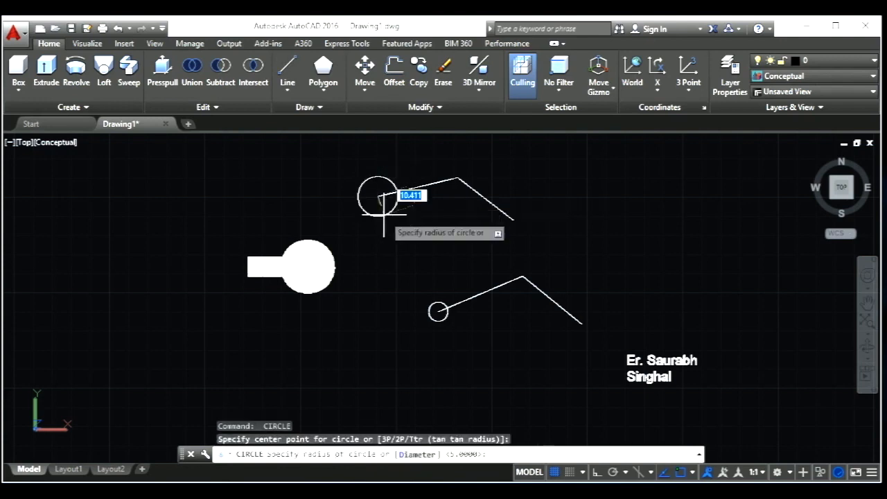
pyautogui.press('Escape')
pyautogui.press('Escape')
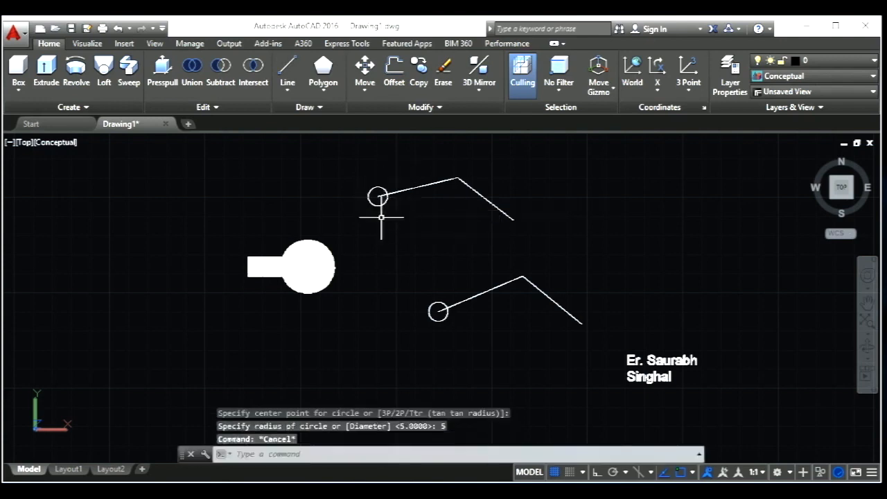
# Draw a concentric circle of radius 4 inside the circle at the polyline's west end
pyautogui.write('c')
pyautogui.press('Return')
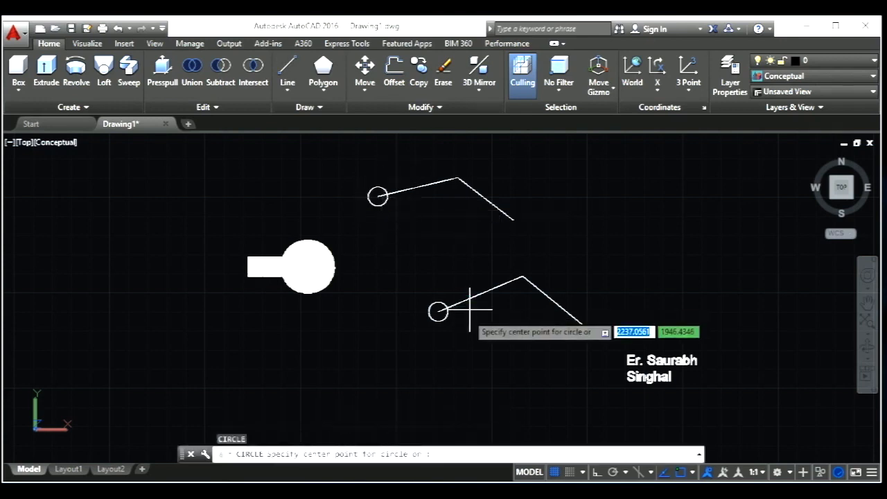
pyautogui.scroll(2, 441, 317)
pyautogui.scroll(2, 442, 317)
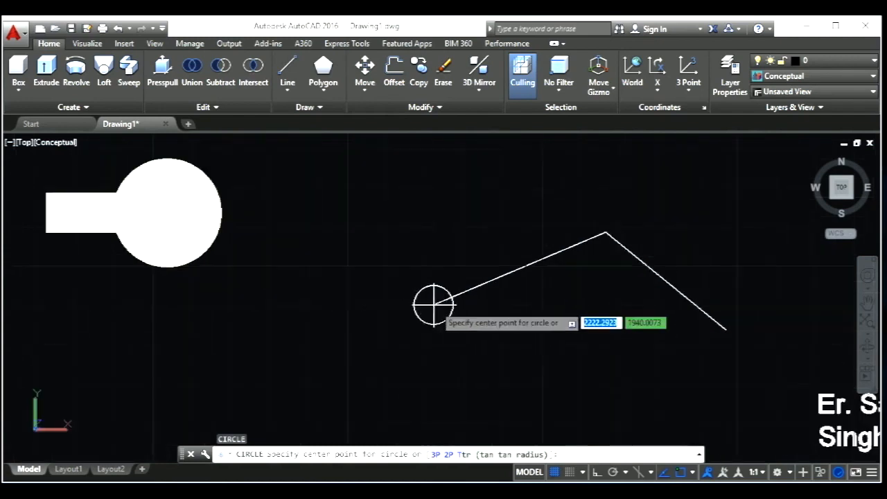
pyautogui.click(434, 304)
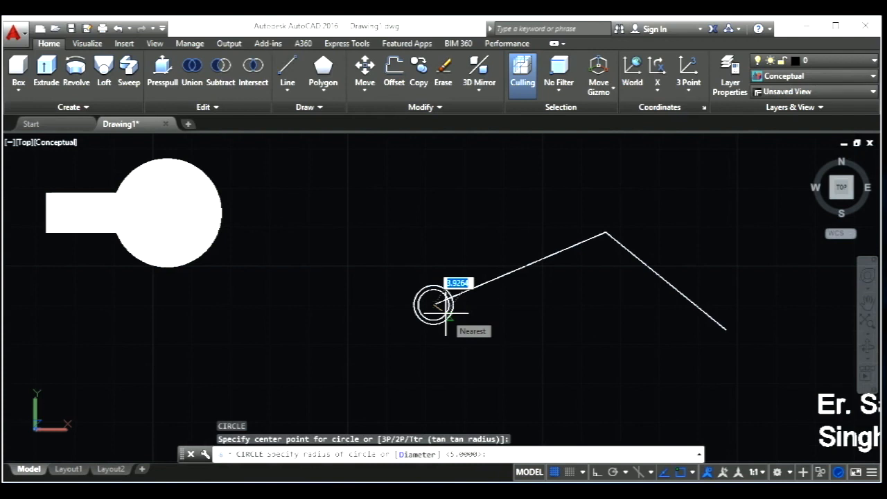
pyautogui.write('4')
pyautogui.press('Return')
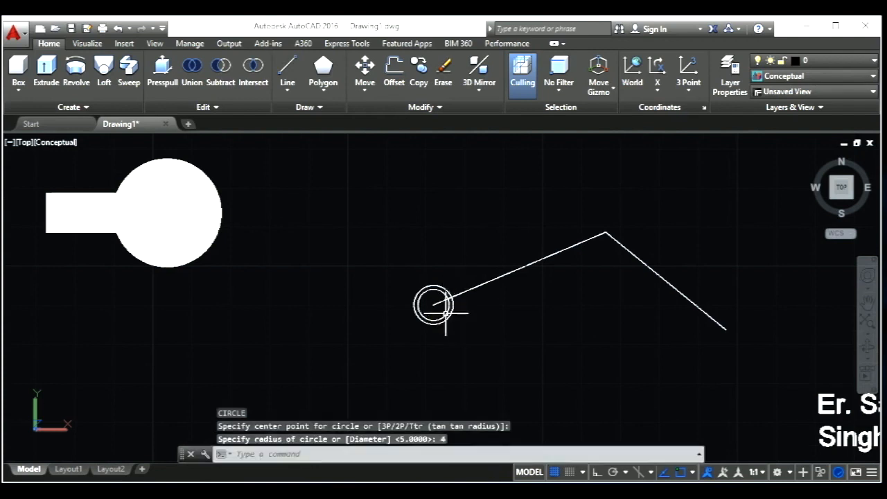
# Draw a concentric circle of radius 3 inside the circle at the west end of the line chain
pyautogui.scroll(-4, 490, 365)
pyautogui.scroll(4, 421, 241)
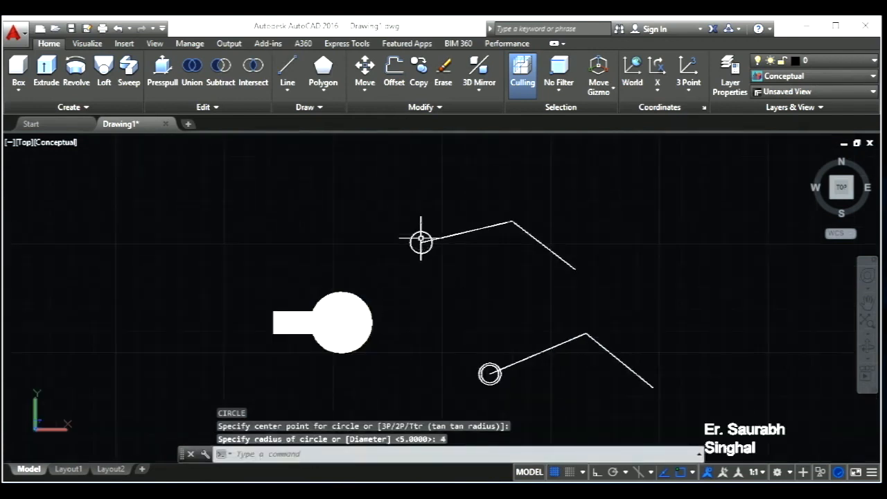
pyautogui.press('Return')
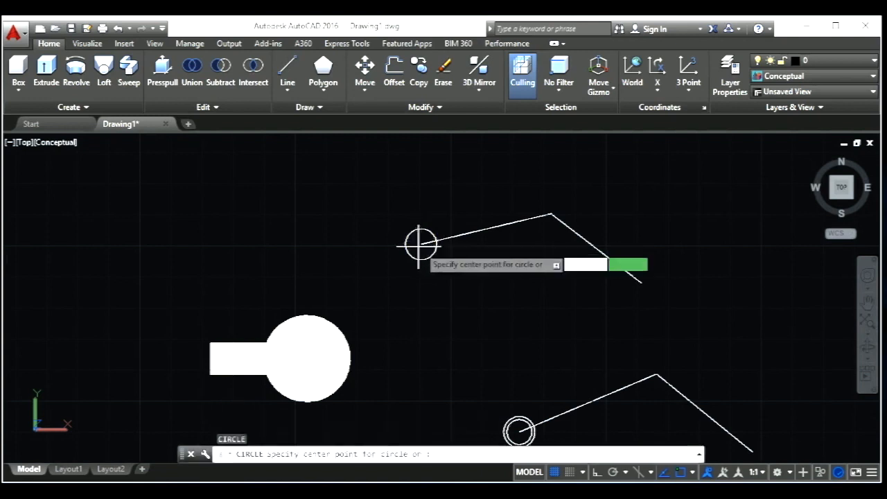
pyautogui.click(421, 243)
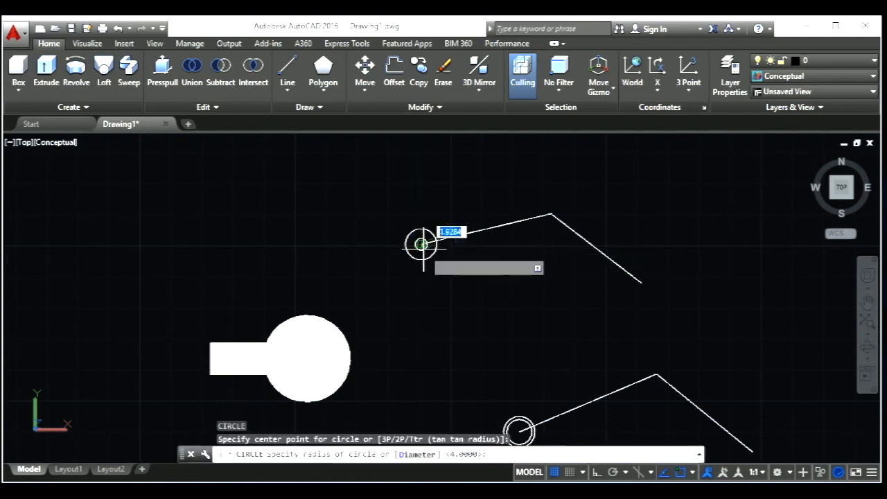
pyautogui.write('3')
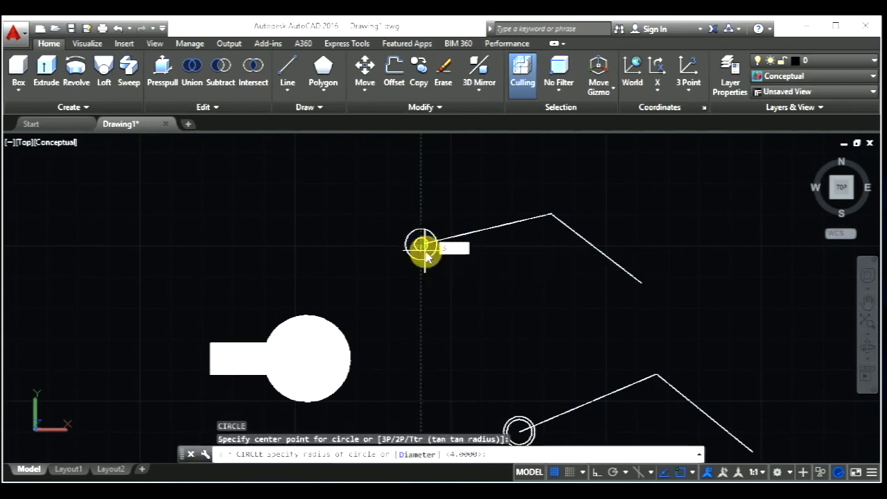
pyautogui.press('Return')
pyautogui.press('Escape')
pyautogui.press('Escape')
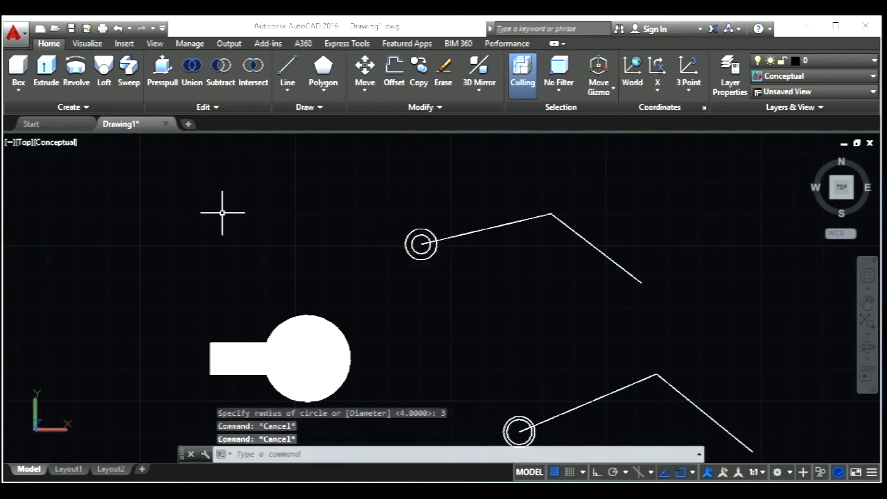
# Sweep both concentric circles at the west end of the separate line chain along its first line segment
pyautogui.scroll(-2, 222, 213)
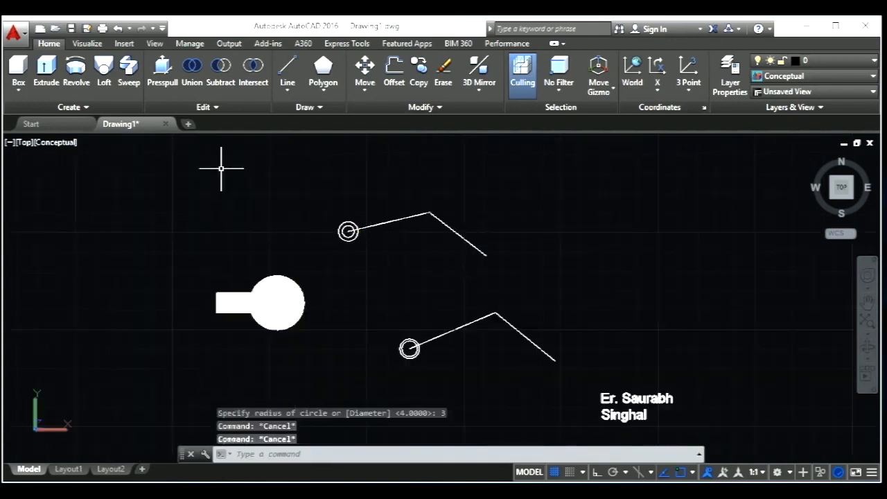
pyautogui.click(128, 85)
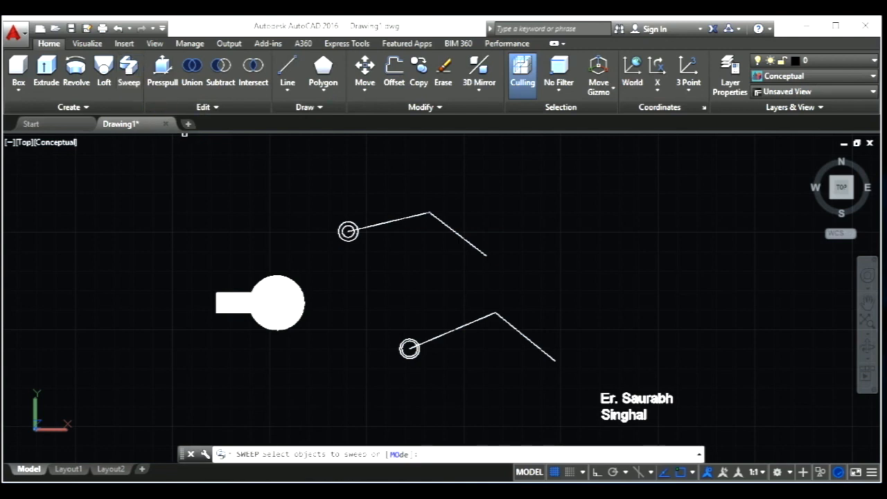
pyautogui.scroll(2, 336, 251)
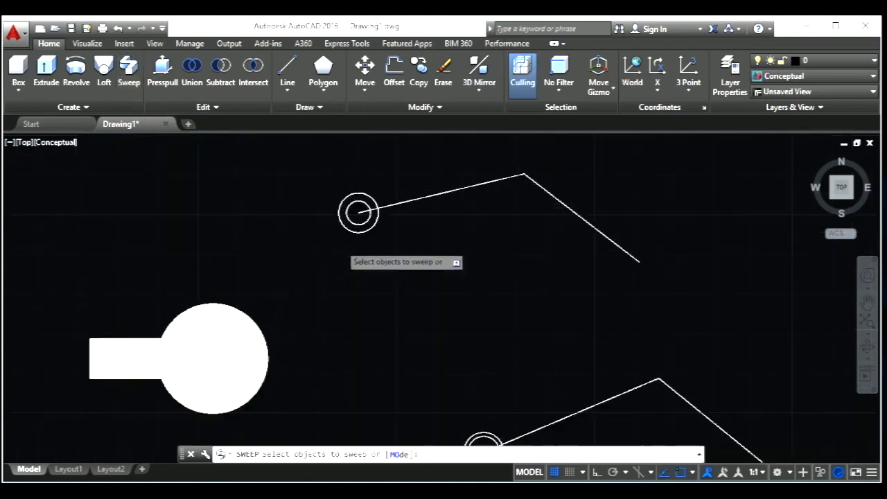
pyautogui.click(355, 229)
pyautogui.click(368, 219)
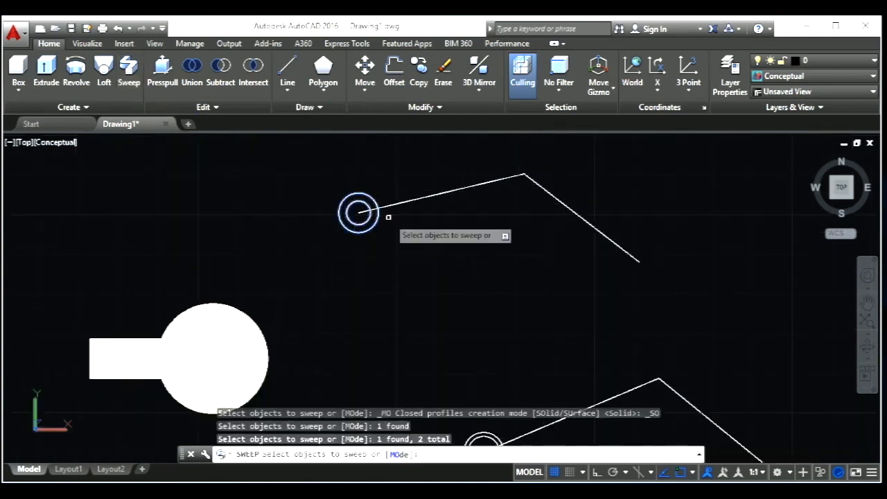
pyautogui.press('Return')
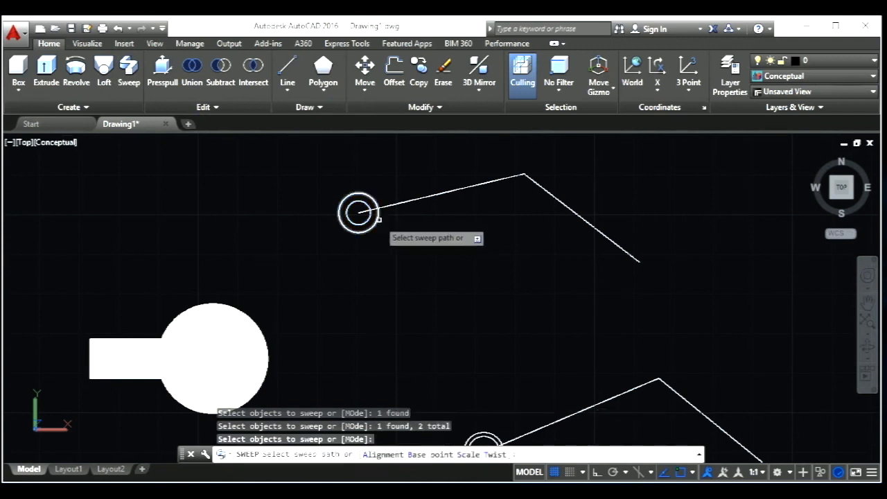
pyautogui.click(411, 200)
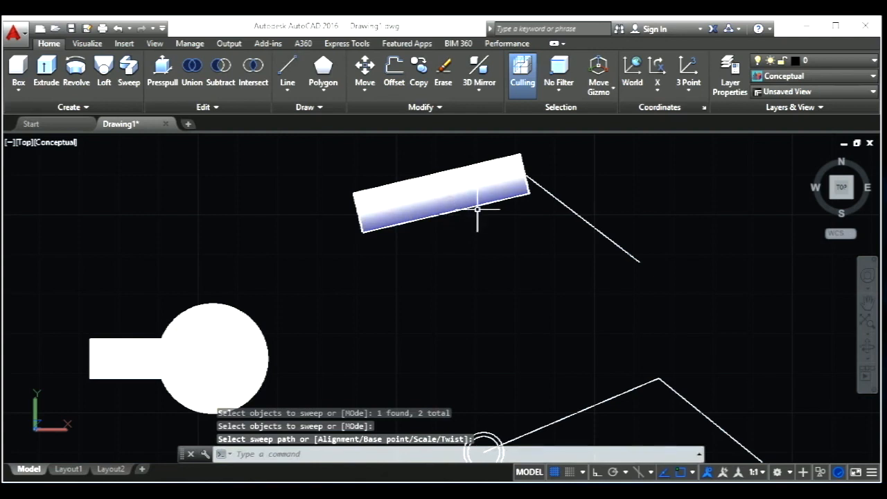
pyautogui.press('Return')
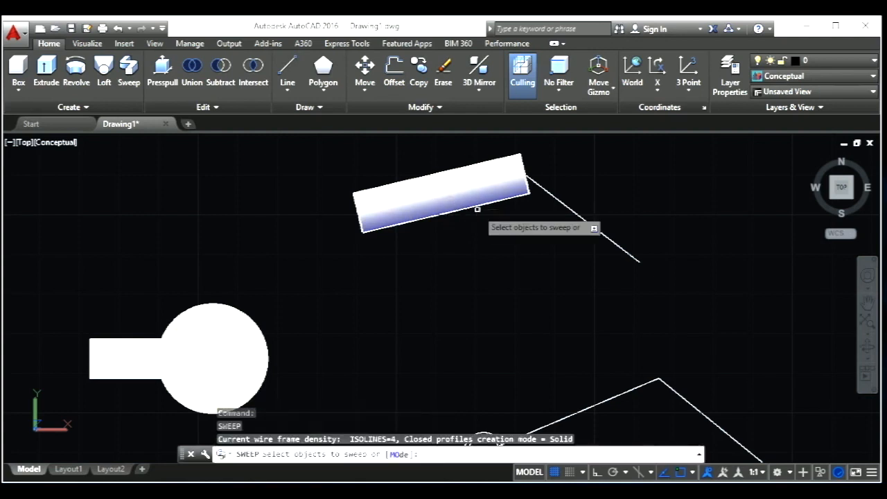
pyautogui.press('Escape')
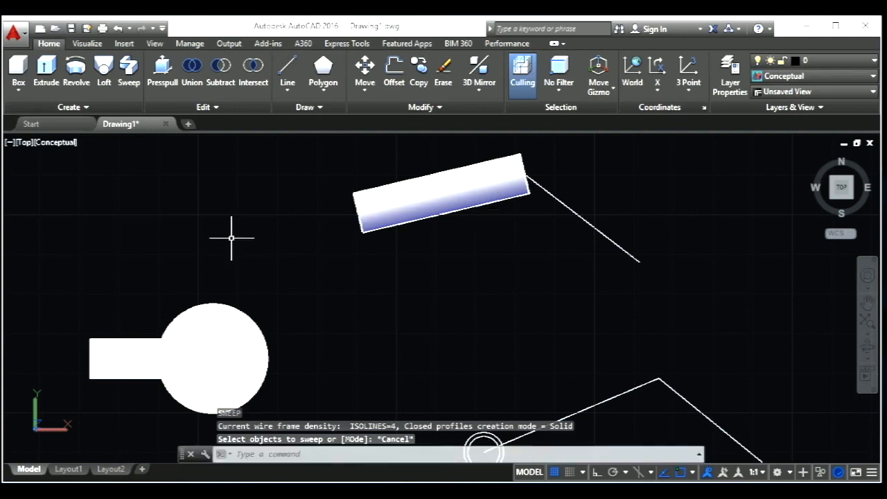
pyautogui.press('Escape')
pyautogui.press('Escape')
pyautogui.press('Escape')
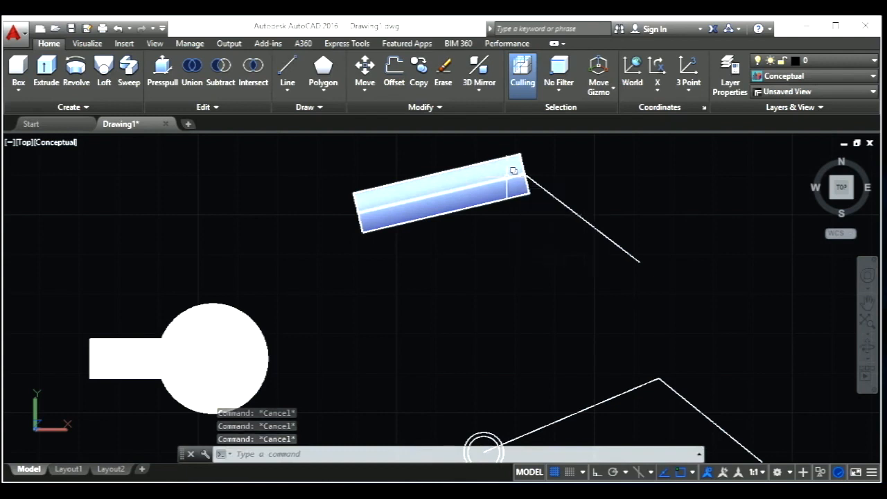
# Sweep both concentric circles at the west end of the southern polyline along the whole polyline
pyautogui.scroll(-2, 412, 204)
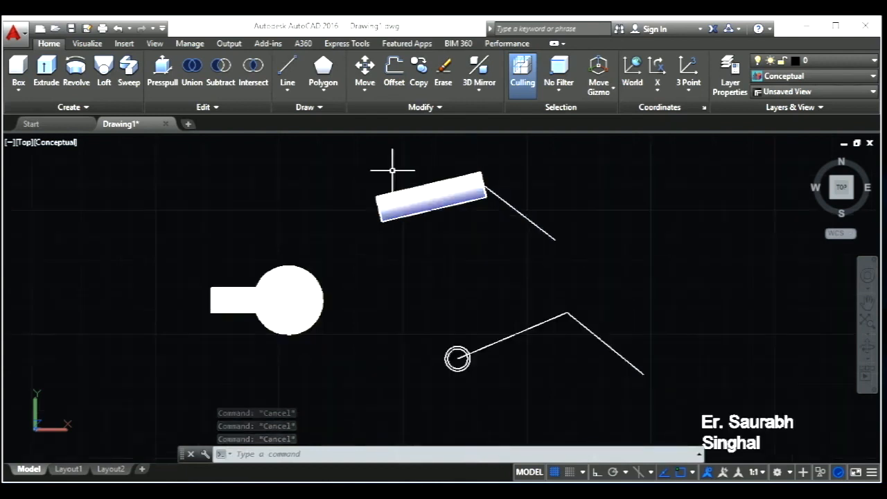
pyautogui.click(129, 72)
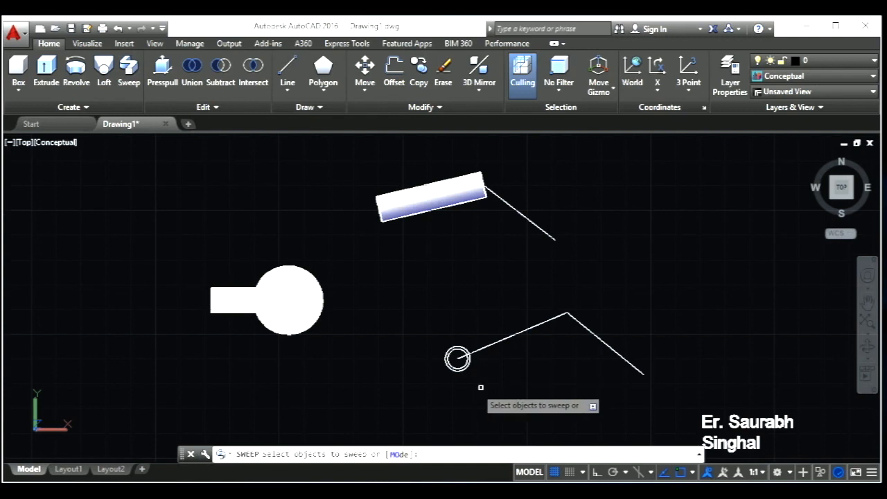
pyautogui.scroll(2, 474, 365)
pyautogui.click(464, 353)
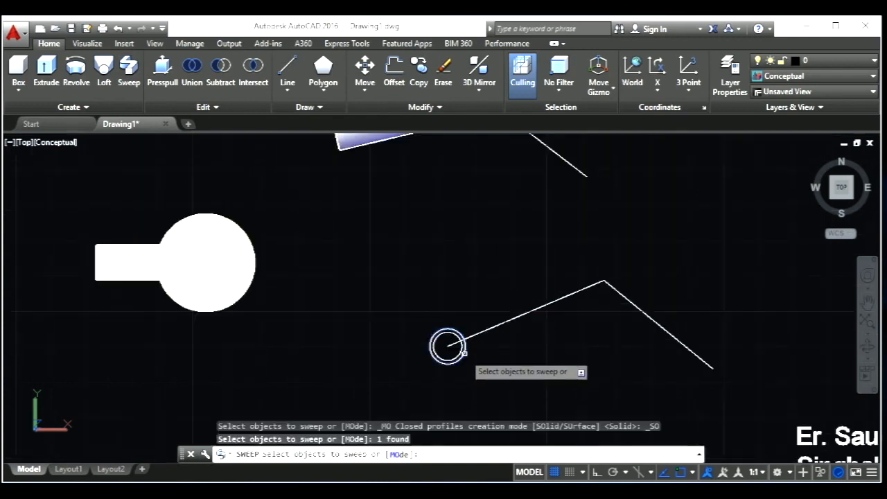
pyautogui.click(457, 353)
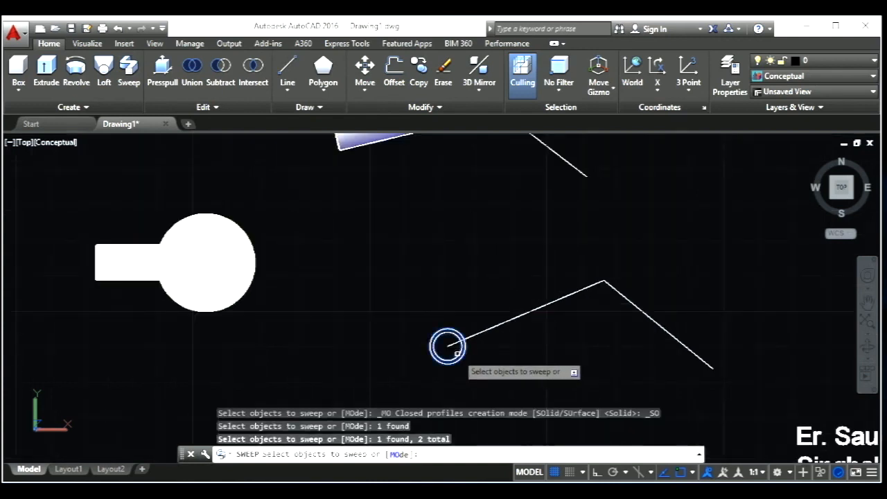
pyautogui.press('Return')
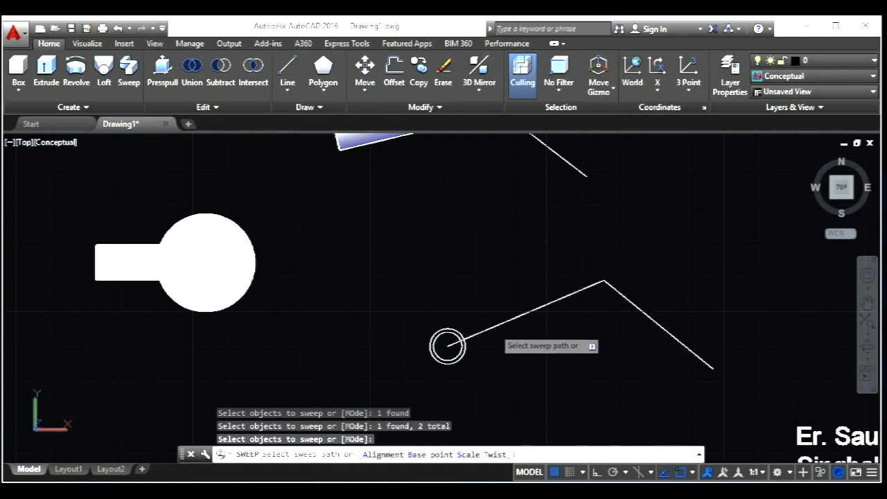
pyautogui.click(493, 327)
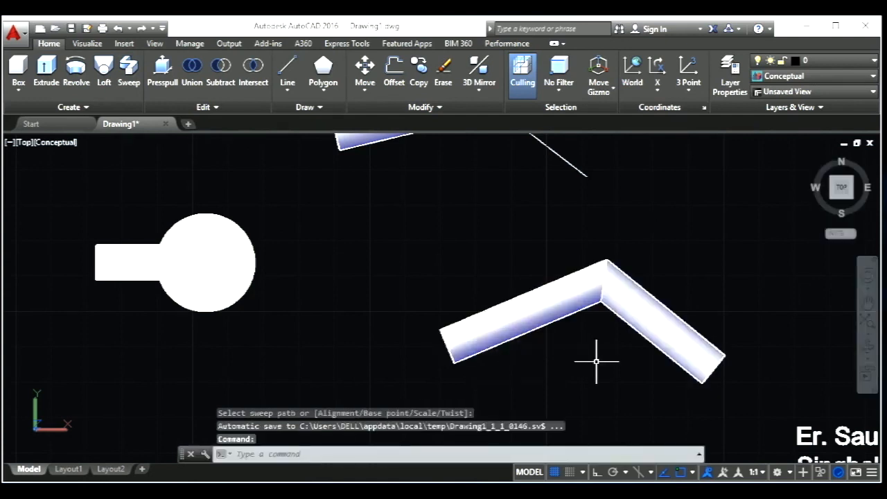
pyautogui.press('Escape')
pyautogui.press('Escape')
# Switch the drawing to the SW Isometric view, with the swept solids shown closer
pyautogui.scroll(-2, 595, 360)
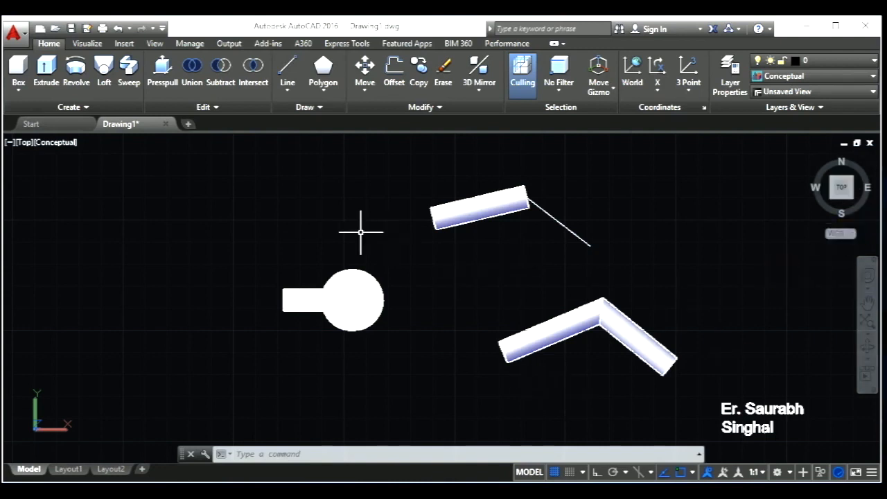
pyautogui.click(166, 73)
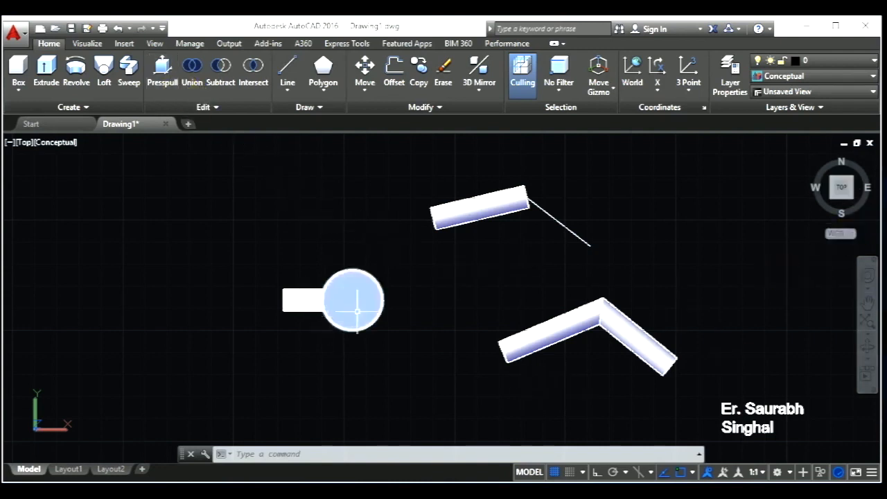
pyautogui.click(836, 203)
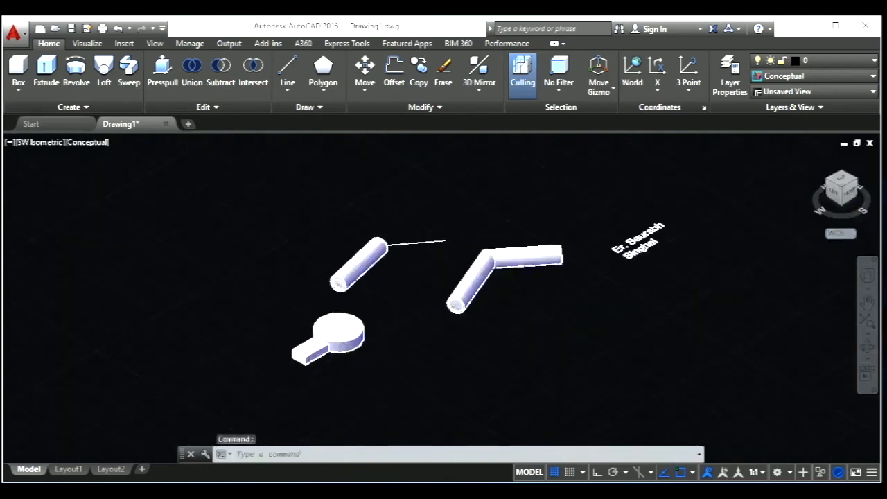
pyautogui.scroll(3, 445, 337)
pyautogui.scroll(2, 514, 270)
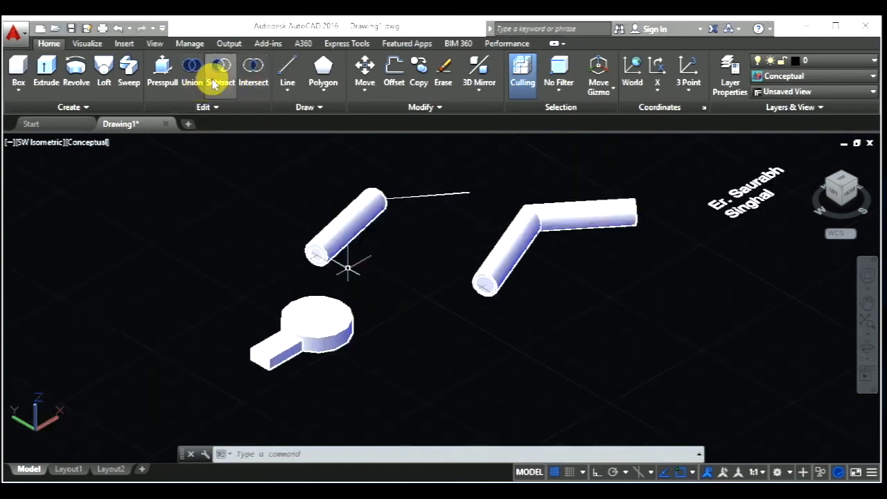
pyautogui.click(218, 78)
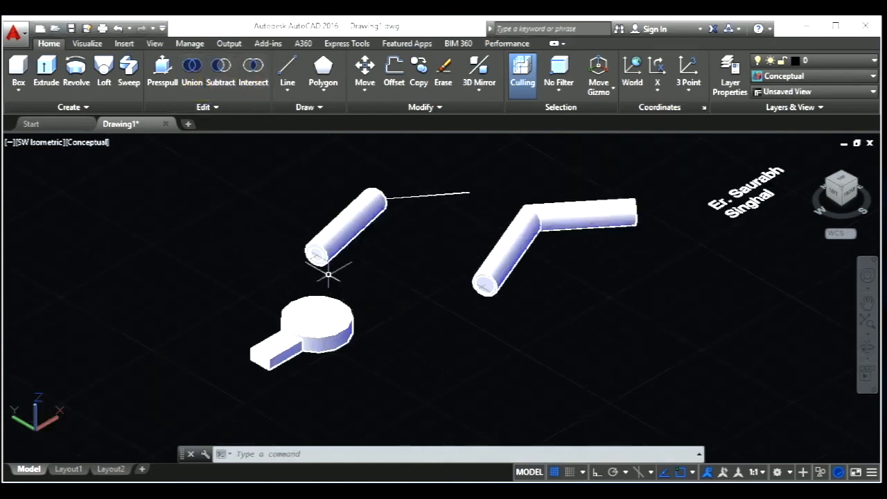
pyautogui.scroll(3, 328, 275)
pyautogui.click(223, 75)
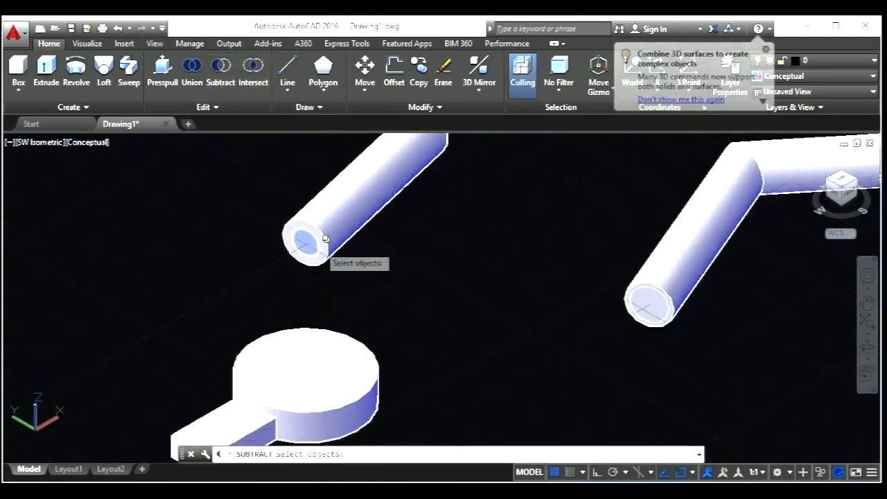
pyautogui.click(328, 239)
pyautogui.click(327, 244)
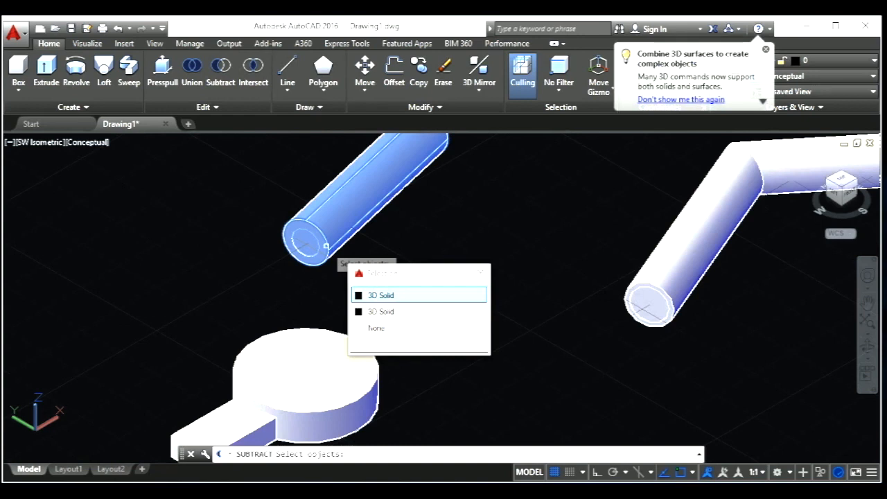
pyautogui.click(330, 249)
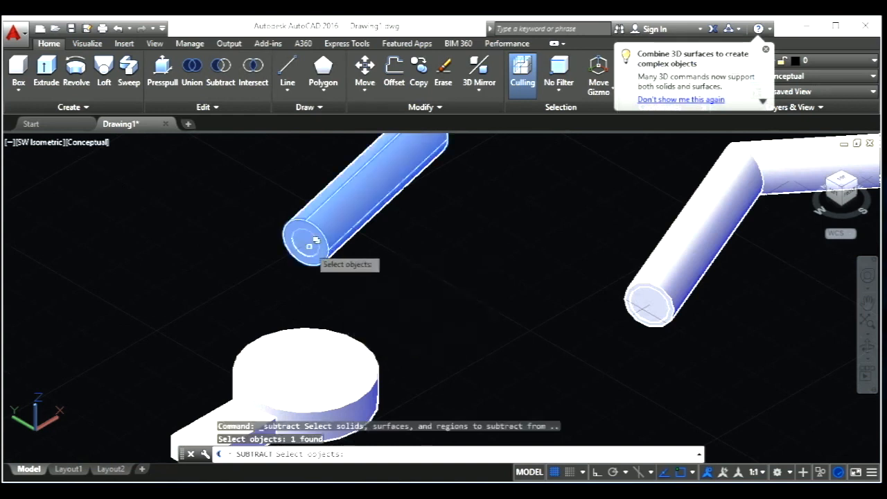
pyautogui.click(313, 246)
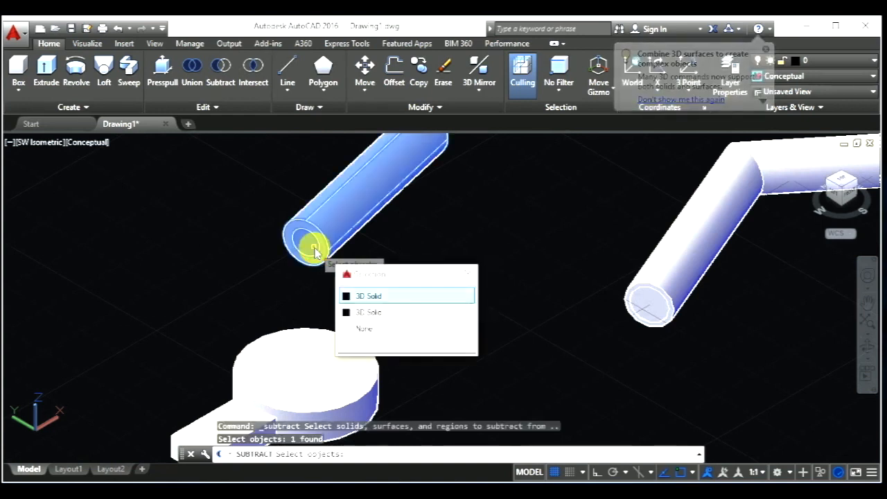
pyautogui.click(314, 246)
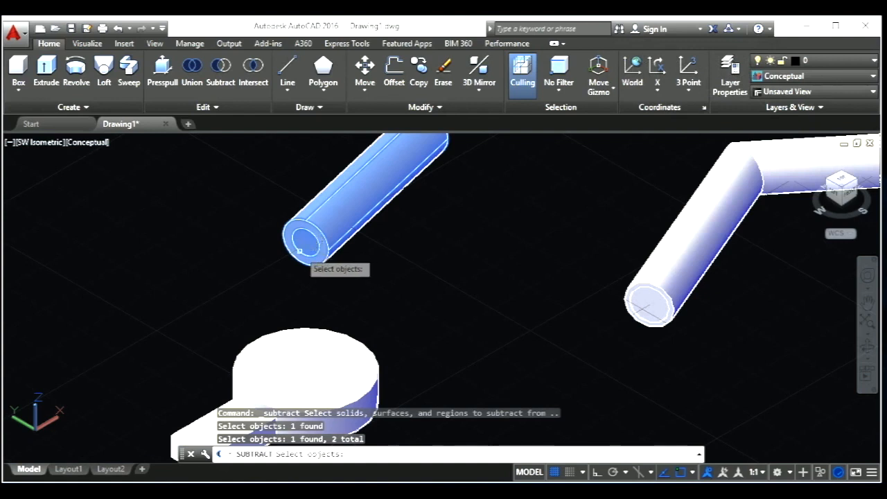
pyautogui.scroll(-2, 287, 280)
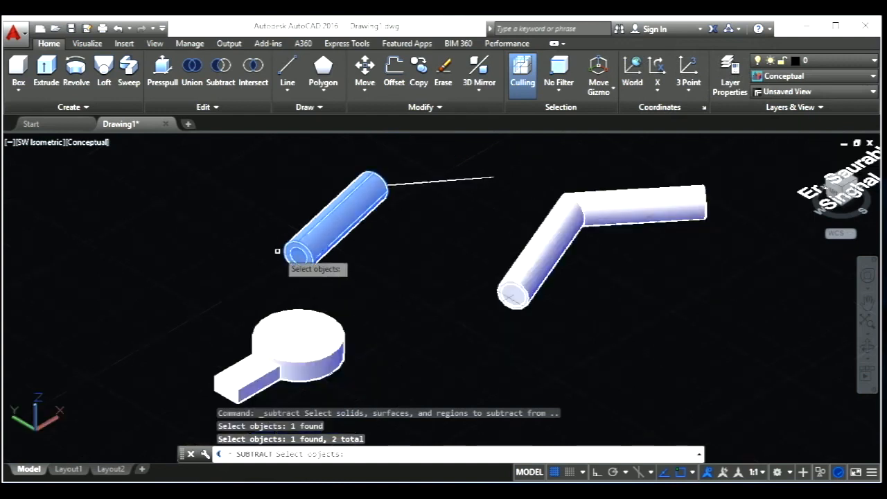
pyautogui.press('Escape')
pyautogui.press('Escape')
pyautogui.press('Escape')
pyautogui.press('Escape')
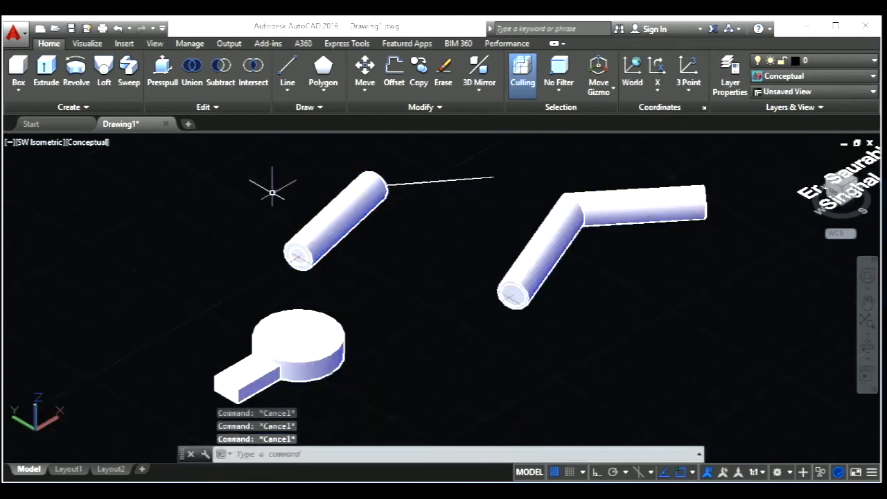
pyautogui.click(223, 67)
pyautogui.click(311, 247)
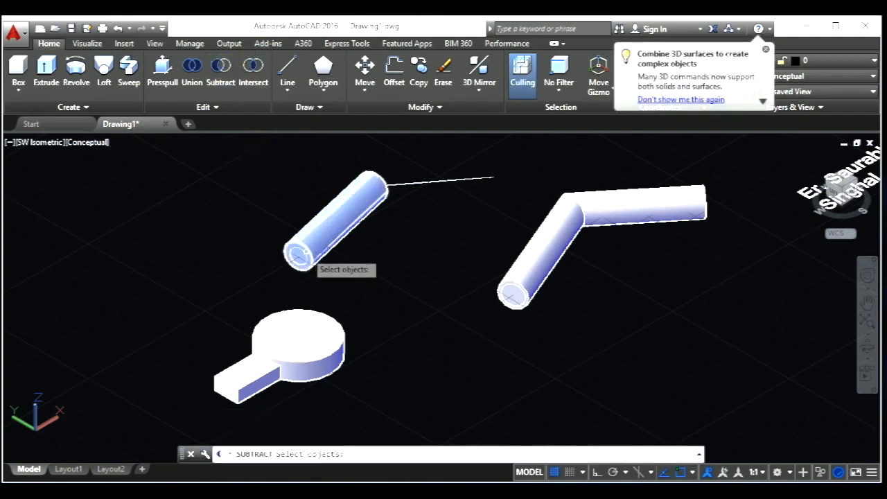
pyautogui.click(310, 250)
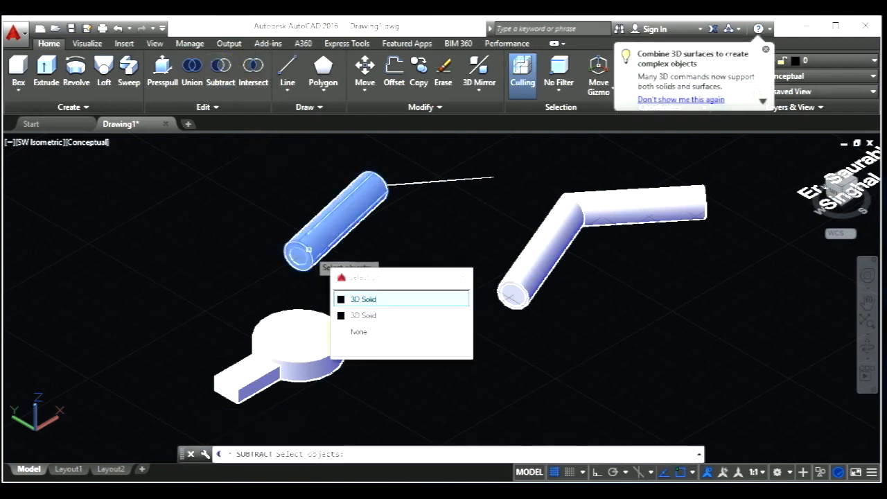
pyautogui.click(362, 300)
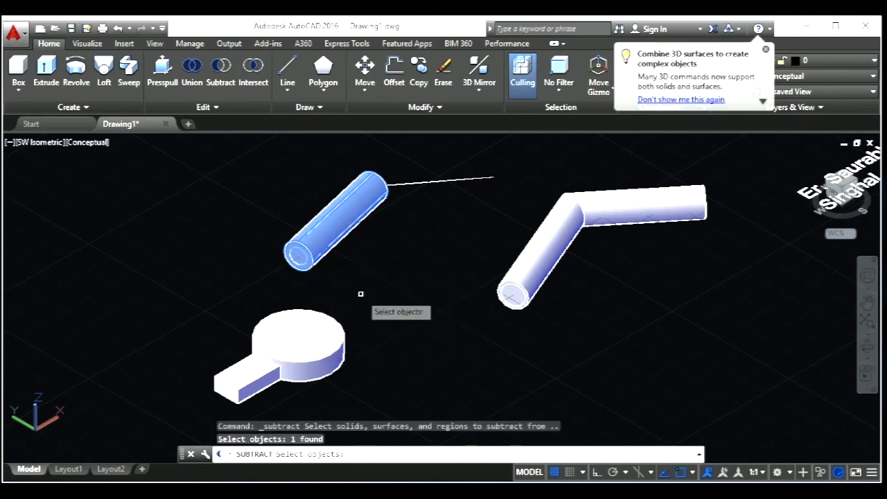
pyautogui.click(297, 257)
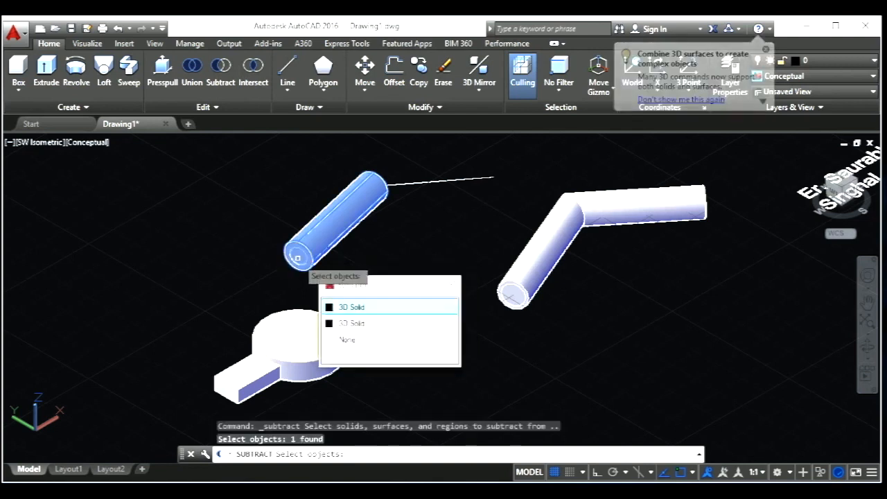
pyautogui.click(340, 317)
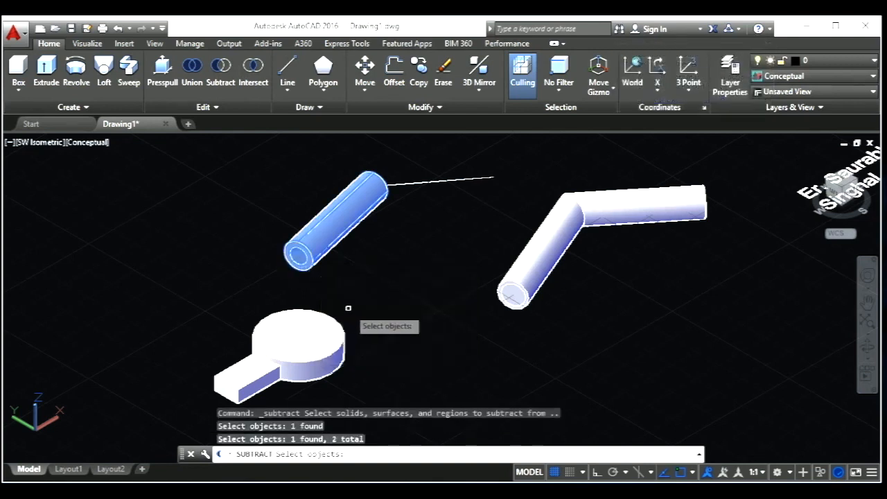
pyautogui.press('Return')
pyautogui.scroll(4, 298, 257)
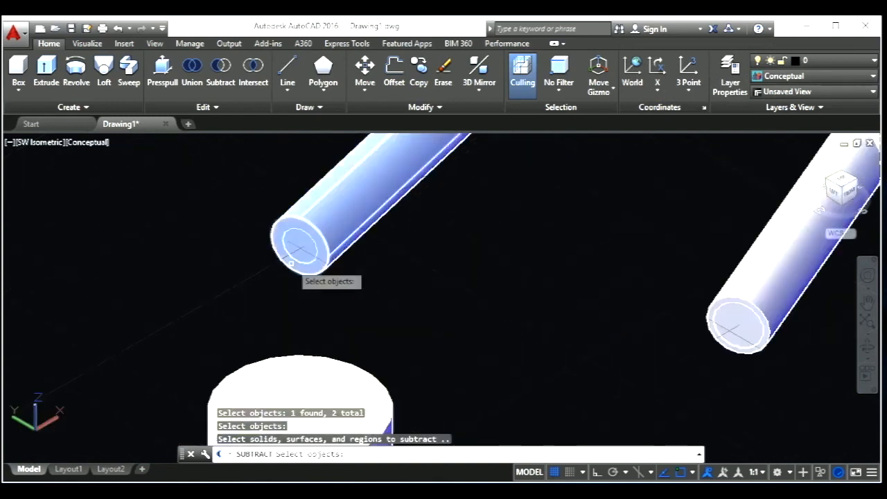
pyautogui.scroll(-6, 291, 263)
pyautogui.press('Escape')
pyautogui.press('Escape')
pyautogui.press('Escape')
pyautogui.press('Escape')
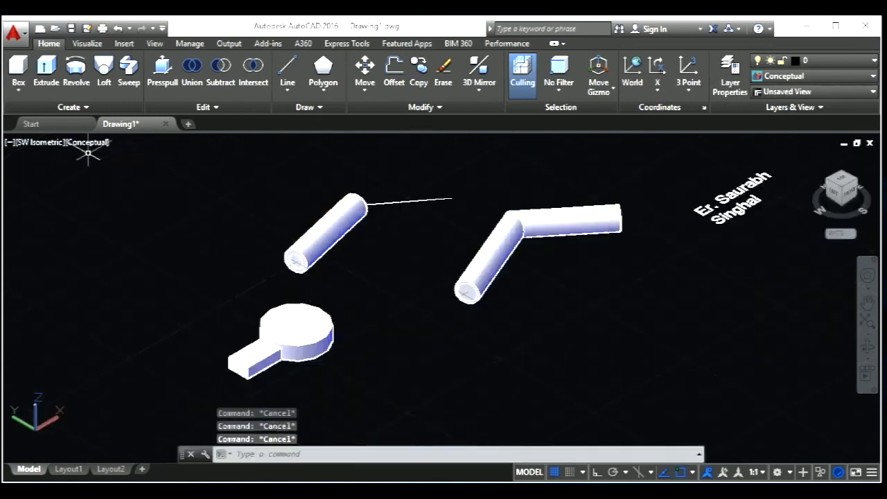
# Set the viewport's visual style to 2D Wireframe
pyautogui.click(88, 146)
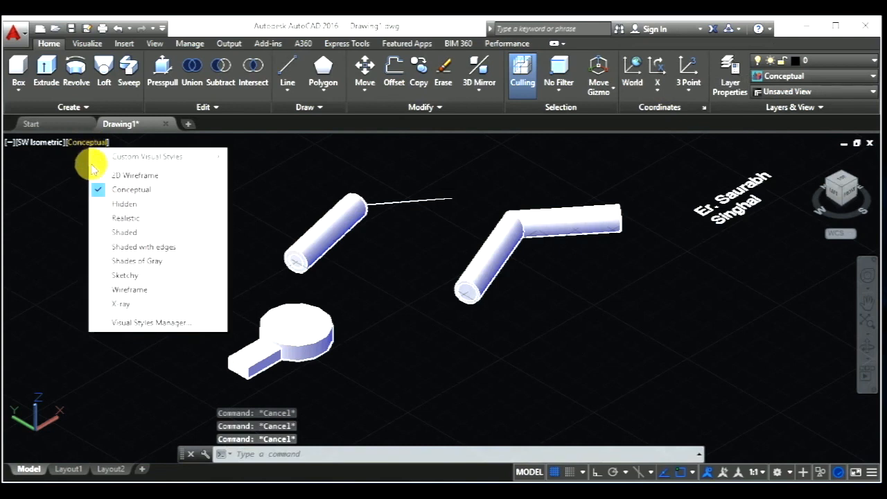
pyautogui.press('Escape')
pyautogui.click(109, 178)
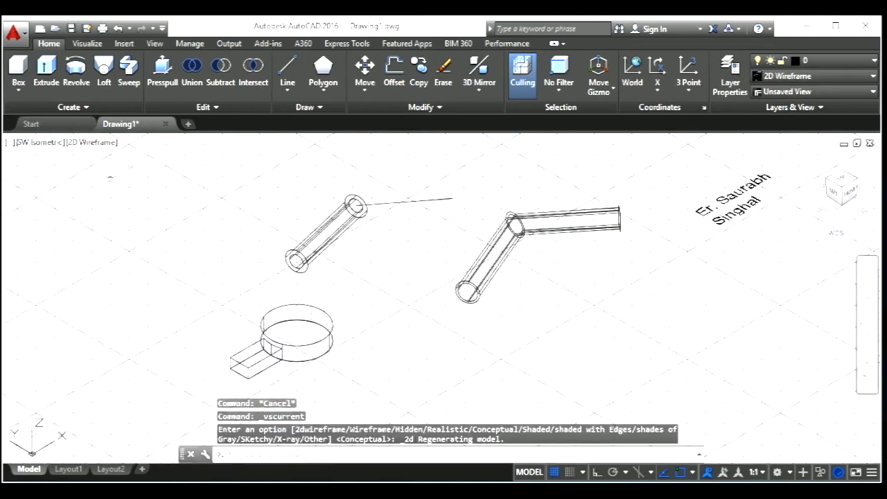
# Subtract the inner swept cylinder from the outer cylinder of the straight pipe
pyautogui.click(219, 72)
pyautogui.scroll(2, 308, 276)
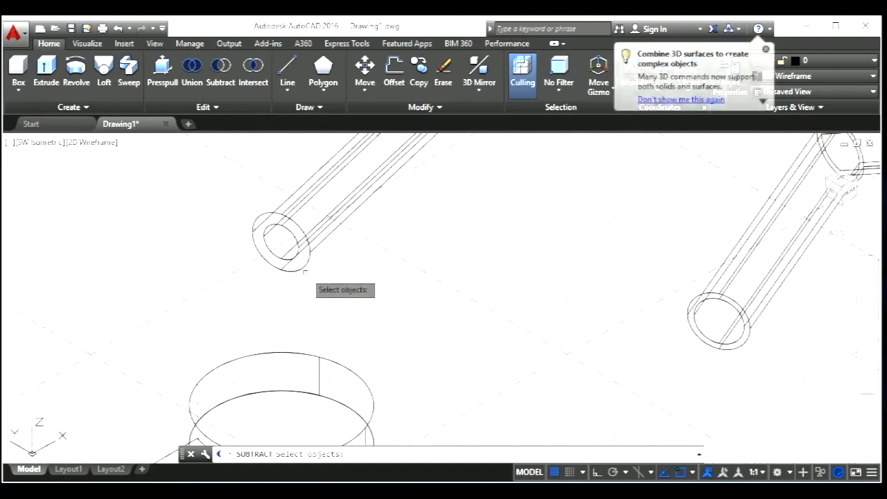
pyautogui.click(297, 226)
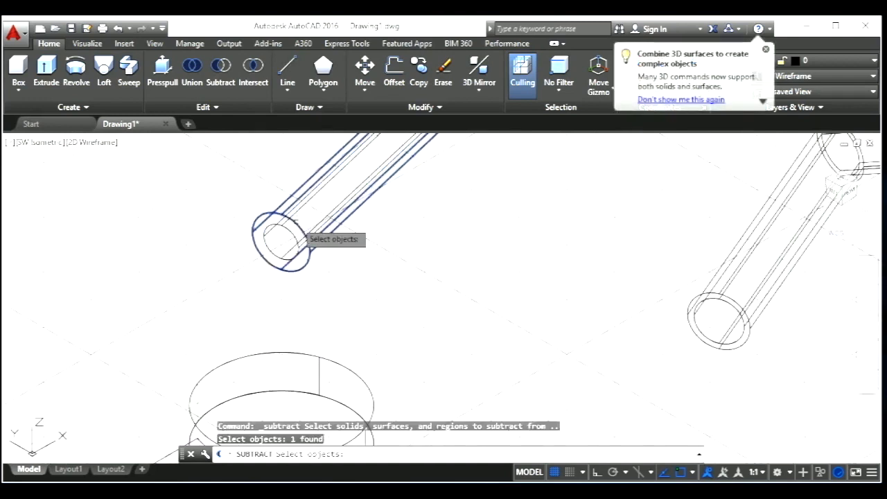
pyautogui.press('Return')
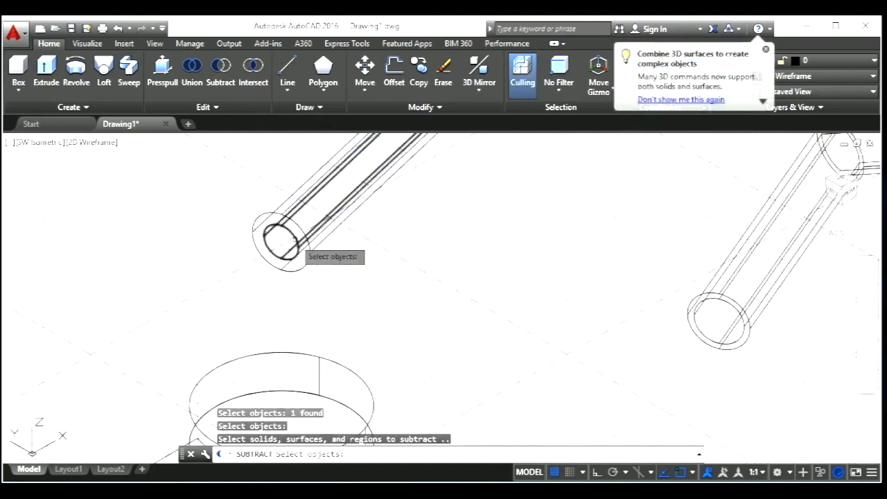
pyautogui.click(294, 239)
pyautogui.press('Return')
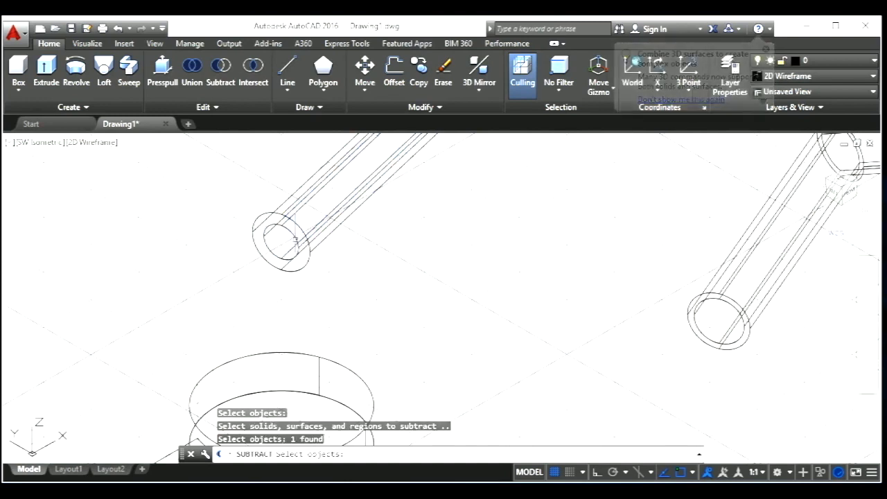
pyautogui.scroll(-4, 295, 239)
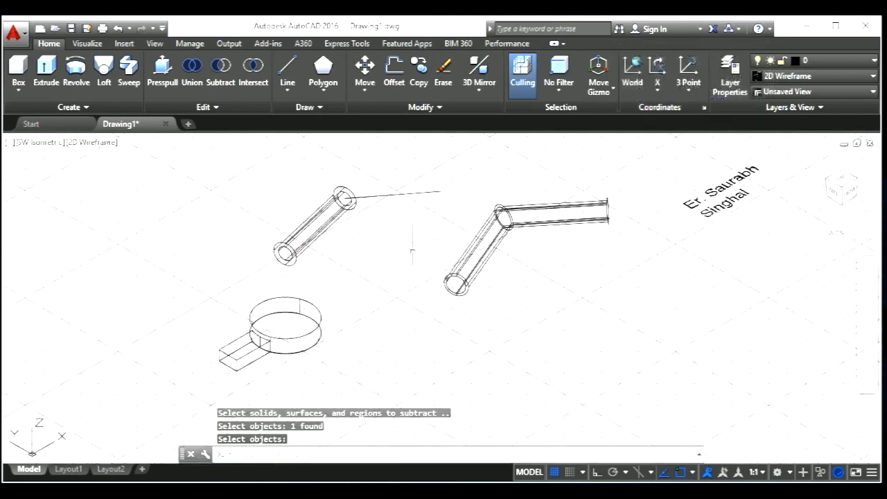
# Subtract the inner swept solid from the outer solid of the bent pipe
pyautogui.scroll(2, 486, 313)
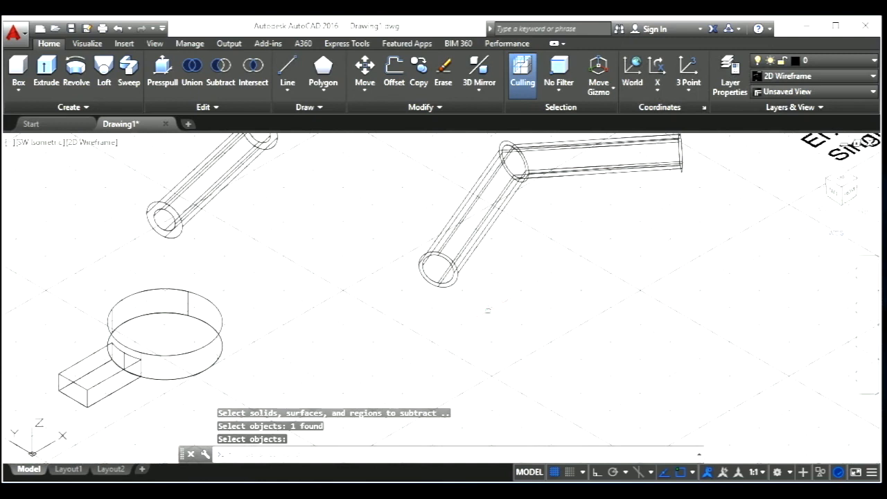
pyautogui.press('Escape')
pyautogui.press('Escape')
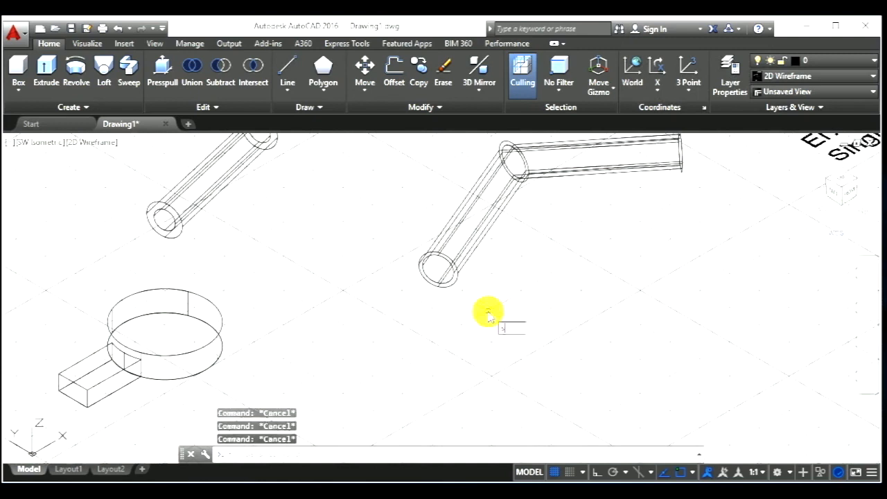
pyautogui.write('sub')
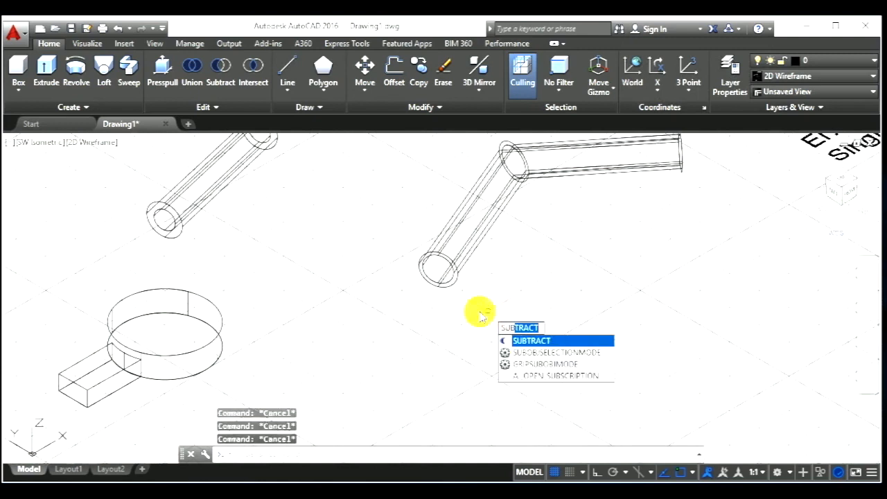
pyautogui.press('Return')
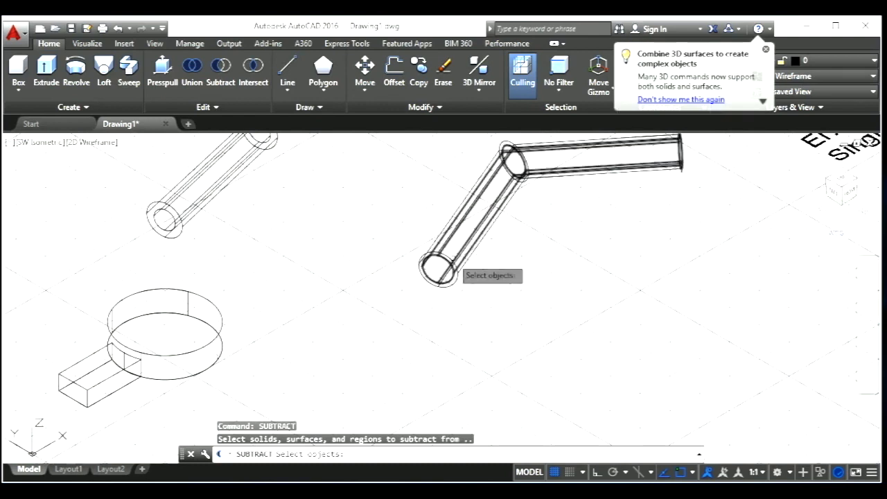
pyautogui.scroll(5, 457, 254)
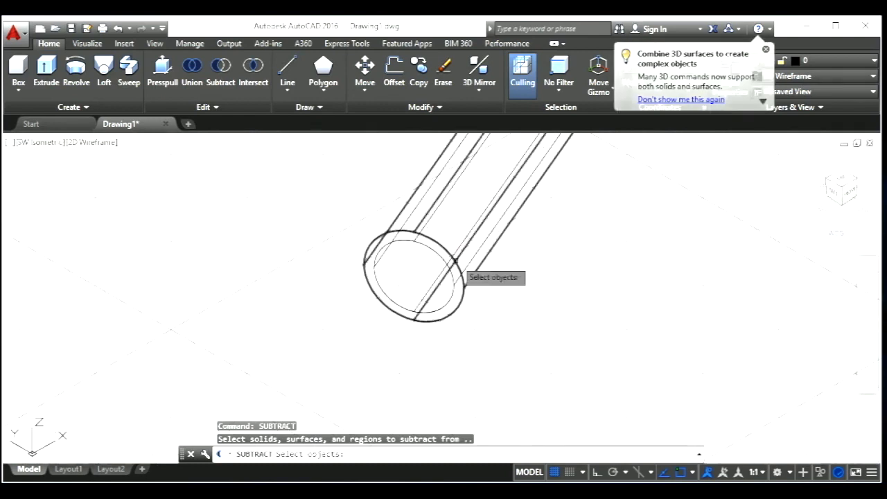
pyautogui.click(454, 260)
pyautogui.press('Return')
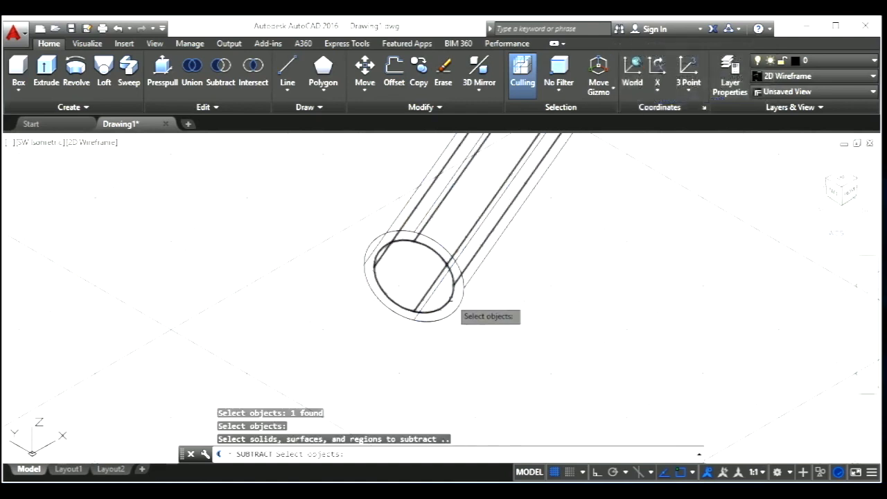
pyautogui.click(450, 298)
pyautogui.press('Return')
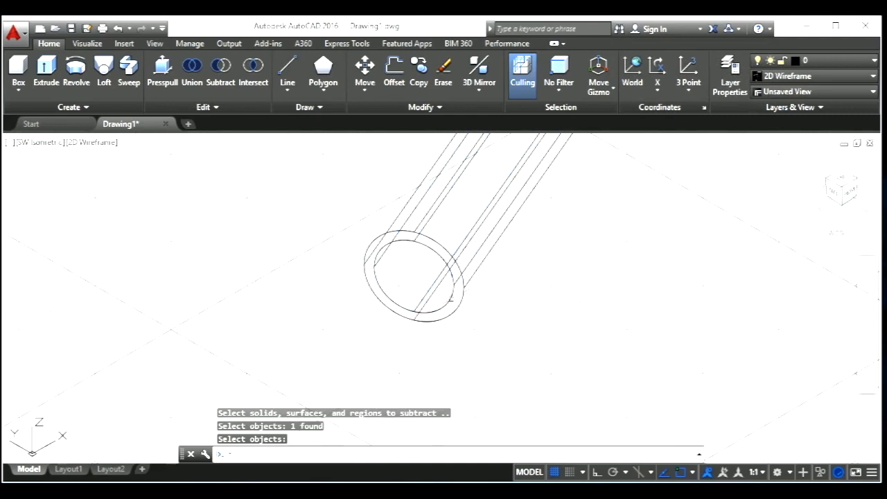
pyautogui.scroll(-6, 416, 288)
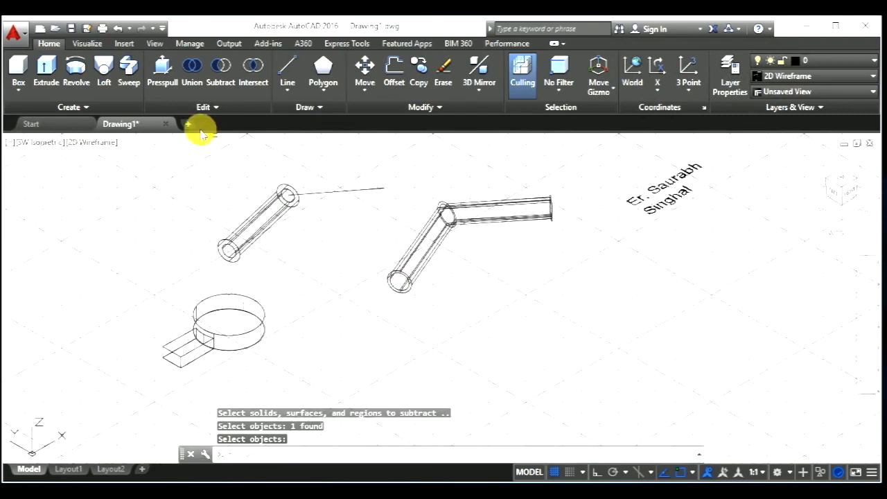
# Set the visual style back to Conceptual and frame the two hollow pipes
pyautogui.click(92, 142)
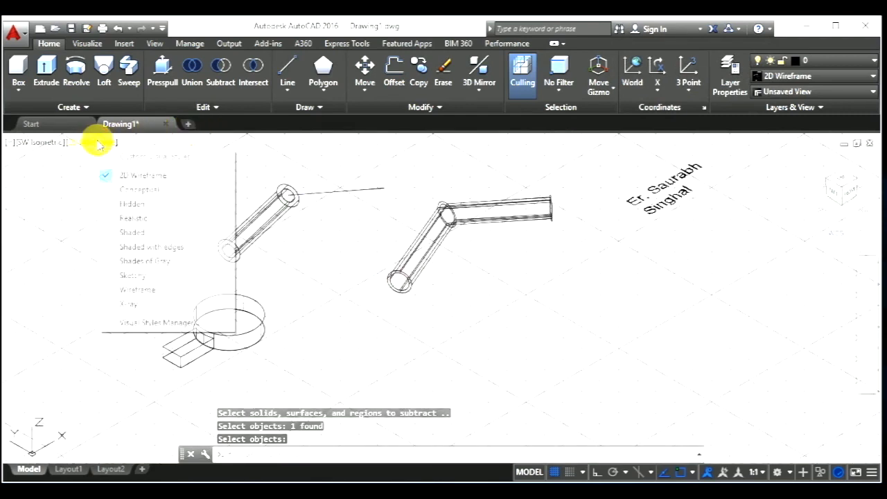
pyautogui.click(127, 189)
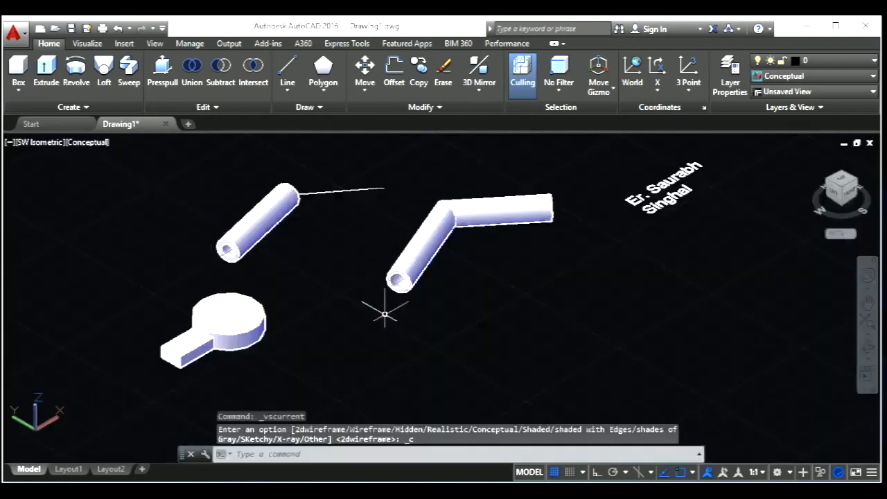
pyautogui.scroll(4, 385, 314)
pyautogui.scroll(-2, 353, 293)
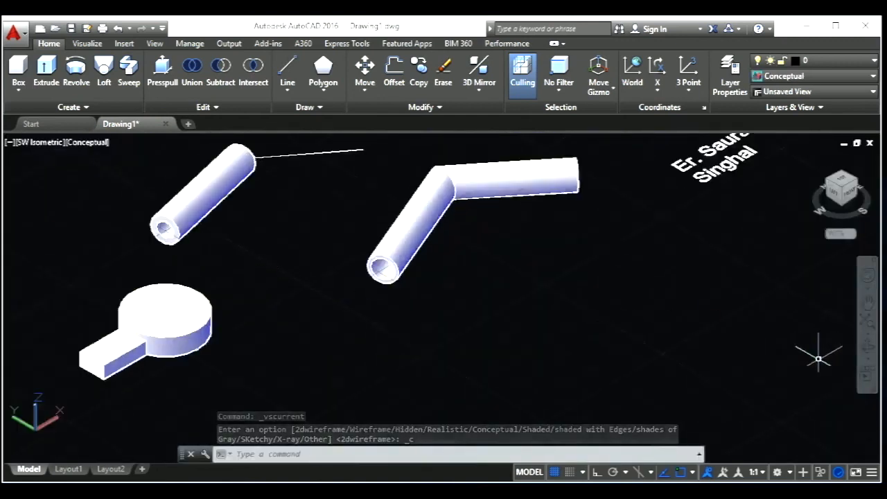
# Orbit the model to examine the open ends of both hollow pipes from a lower angle
pyautogui.click(867, 348)
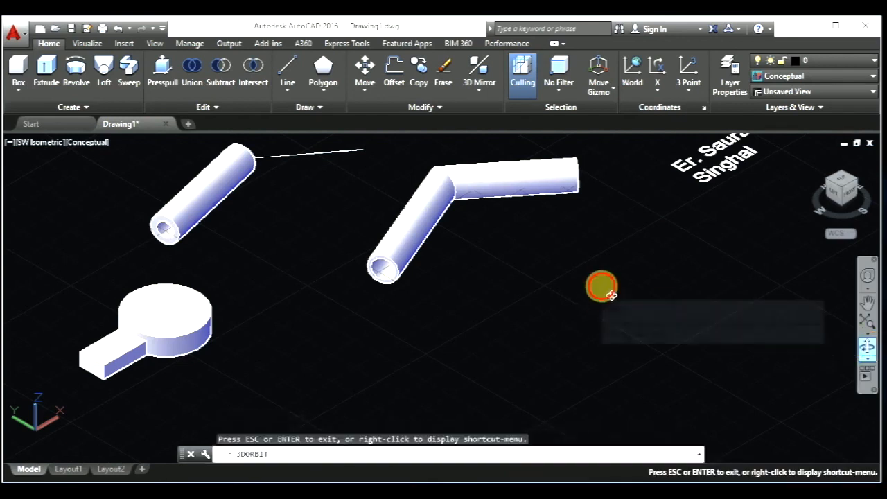
pyautogui.moveTo(600, 283); pyautogui.dragTo(547, 291)
pyautogui.scroll(-1, 537, 288)
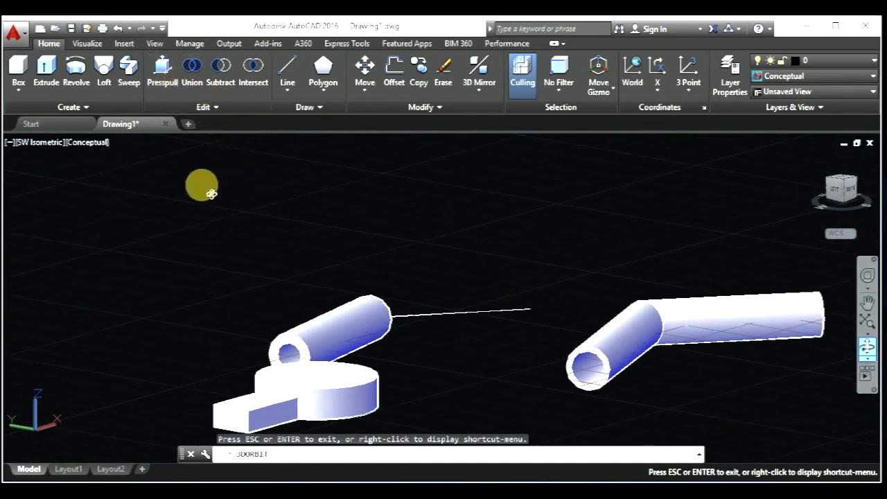
pyautogui.scroll(-1, 263, 200)
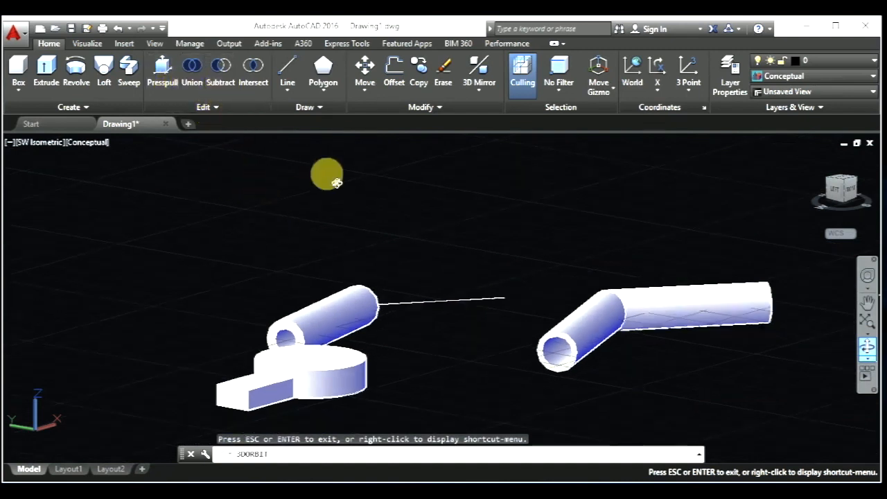
pyautogui.scroll(-1, 408, 285)
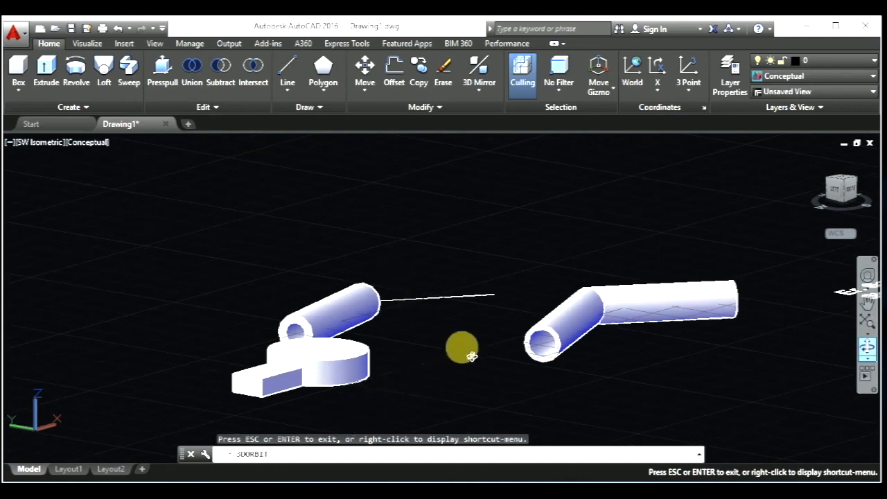
pyautogui.keyDown('shift'); pyautogui.moveTo(852, 190); pyautogui.dragTo(850, 189, button='middle'); pyautogui.keyUp('shift')
pyautogui.press('Escape')
# In the Top view, draw a narrow rectangle extending west from the end of the flat solid's rectangular arm
pyautogui.click(847, 186)
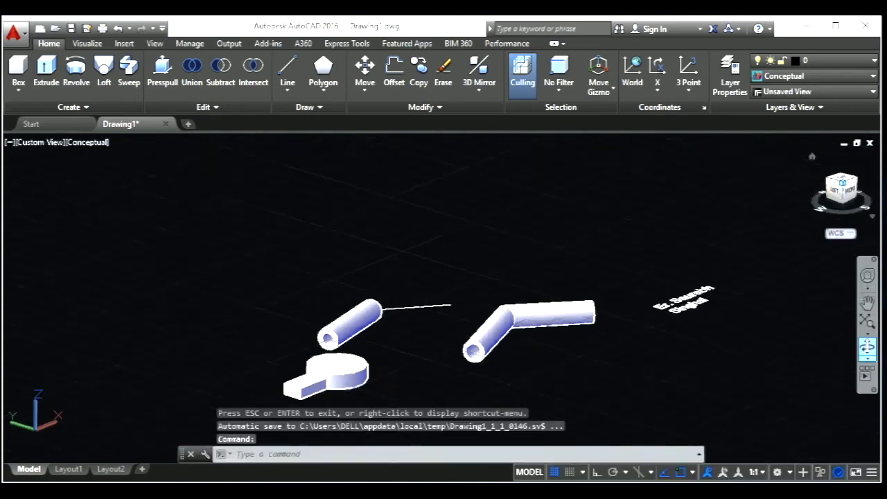
pyautogui.click(848, 184)
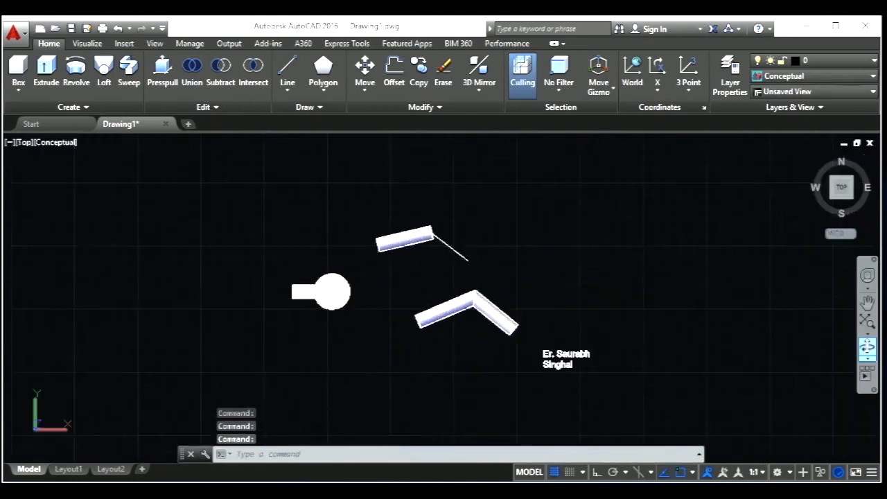
pyautogui.scroll(4, 252, 301)
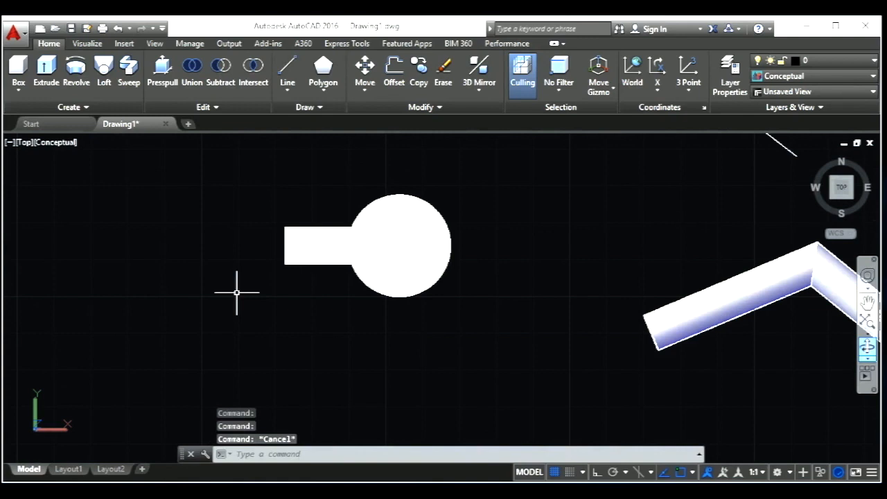
pyautogui.write('rec')
pyautogui.press('Return')
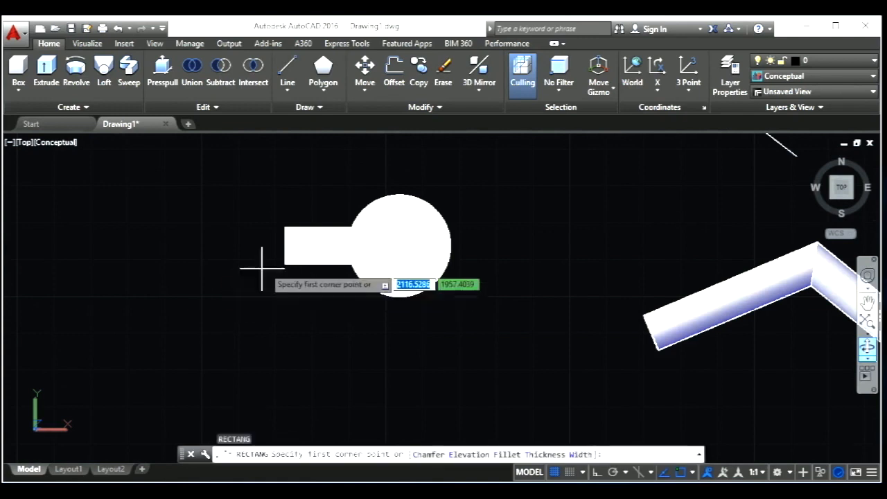
pyautogui.click(284, 237)
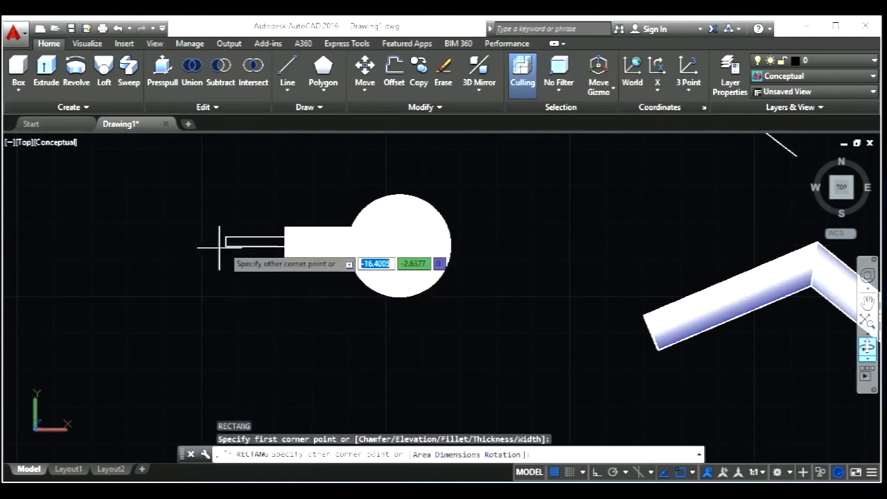
pyautogui.press('Escape')
pyautogui.press('Escape')
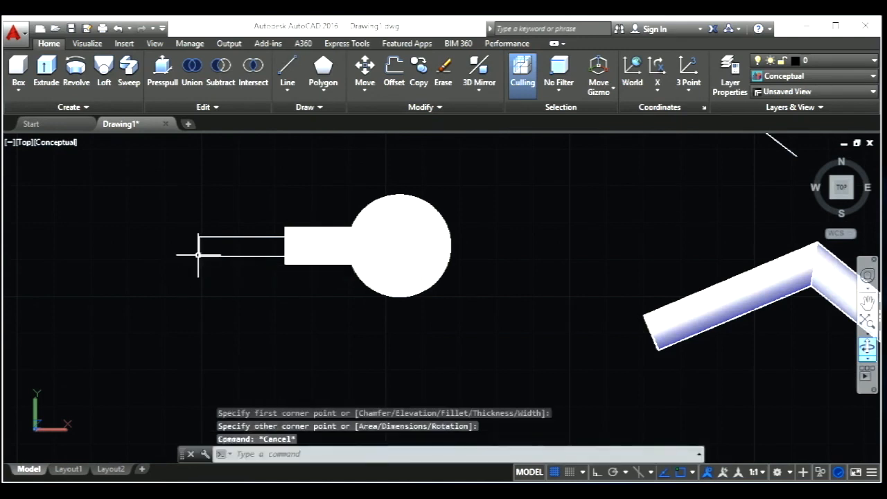
# Presspull the area inside the new narrow rectangle to a height of 2.5
pyautogui.click(167, 74)
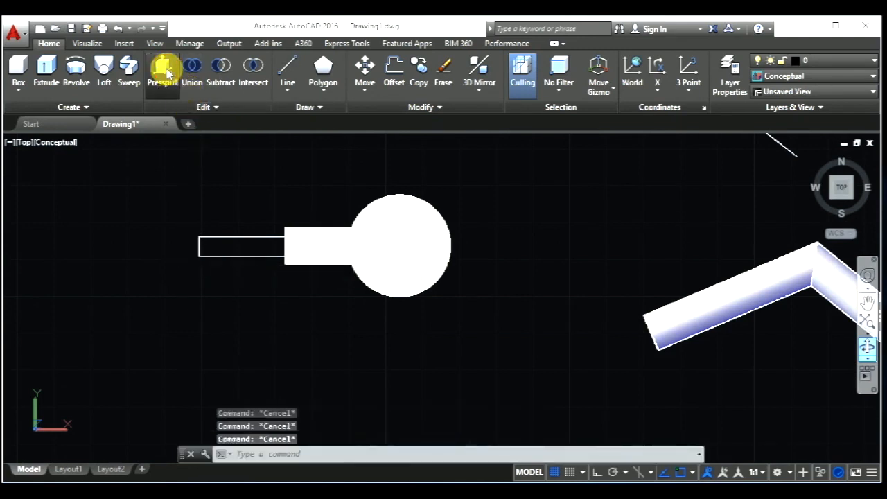
pyautogui.click(237, 247)
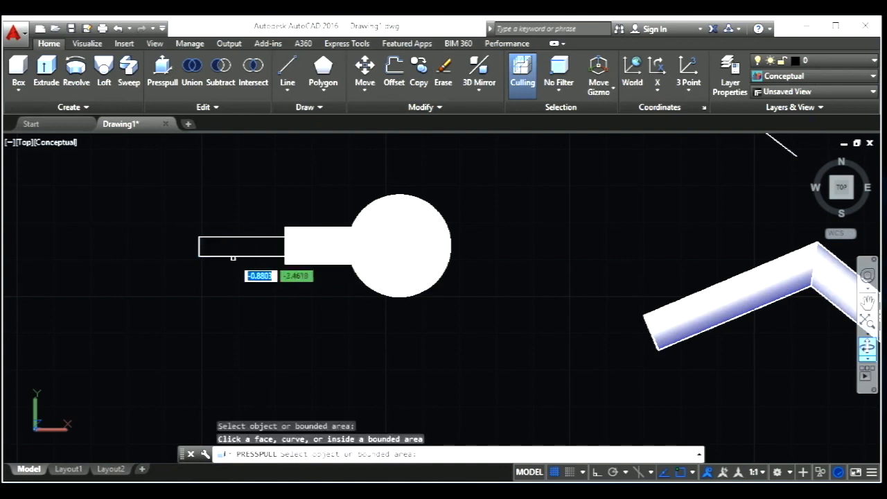
pyautogui.click(232, 256)
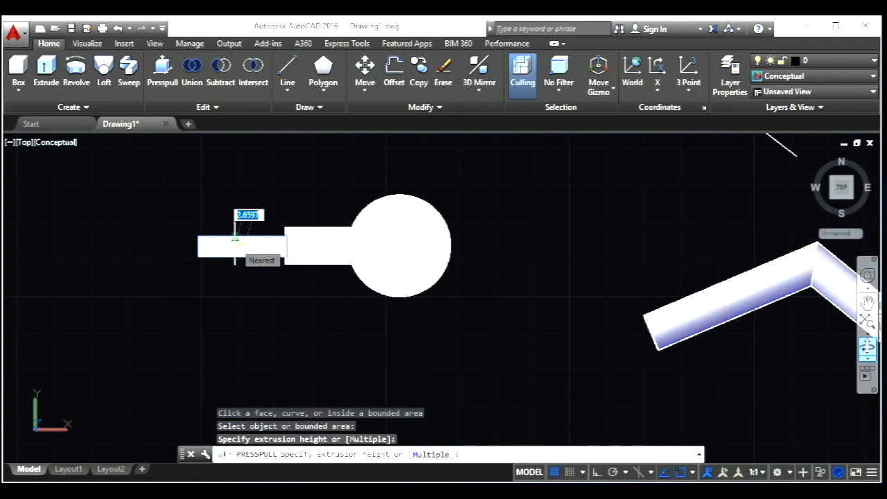
pyautogui.write('2.3')
pyautogui.press('Return')
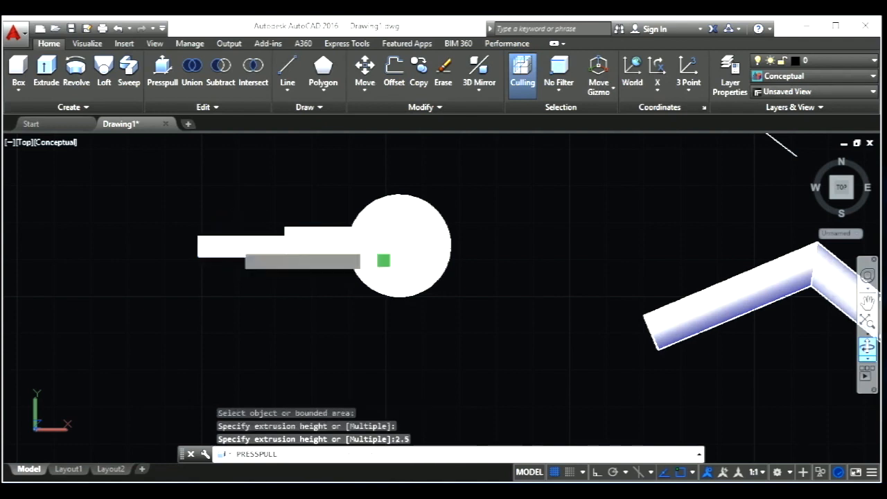
pyautogui.press('Escape')
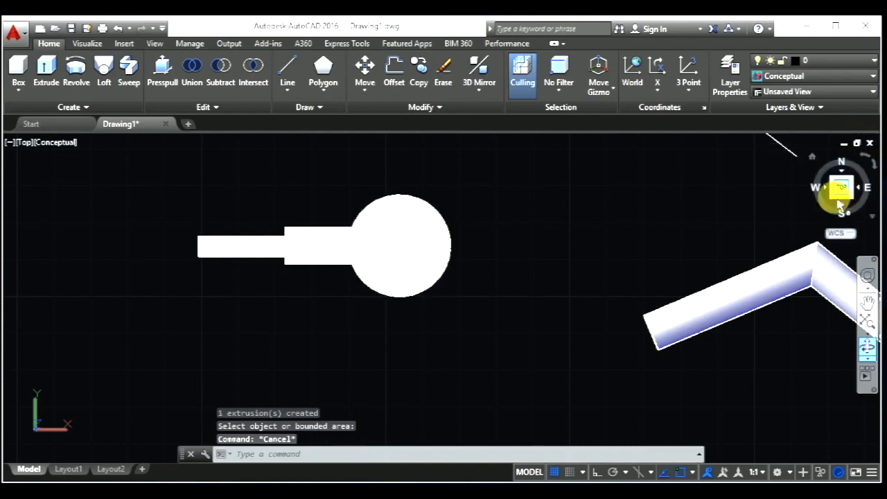